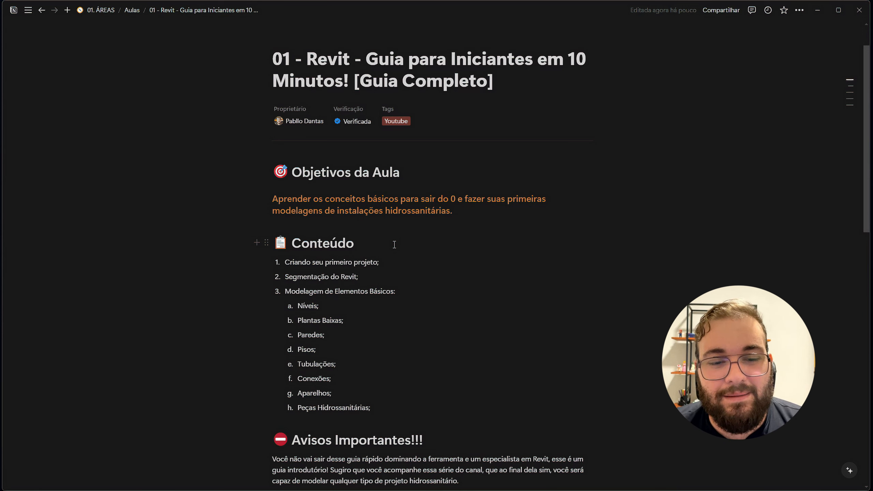
# Read through the Revit beginner guide's lesson notes, covering the objectives, content list, important notices and recommended courses
pyautogui.scroll(-2, 394, 244)
pyautogui.scroll(2, 394, 245)
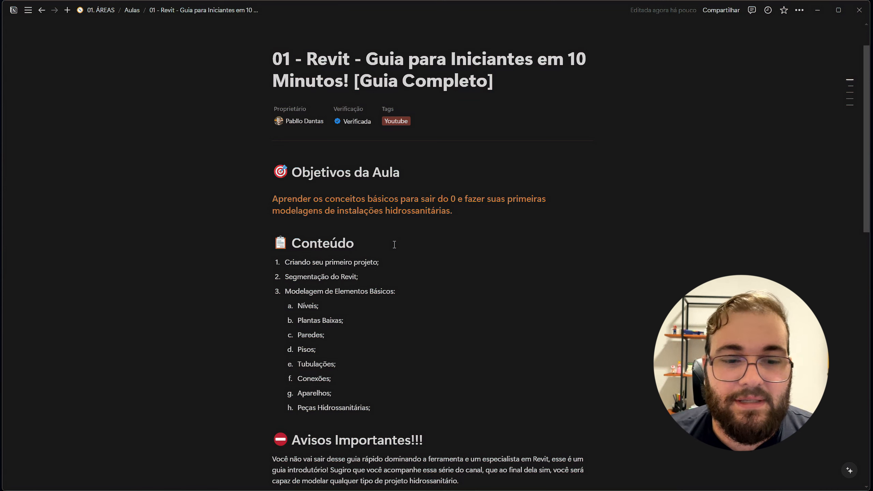
pyautogui.scroll(-1, 394, 245)
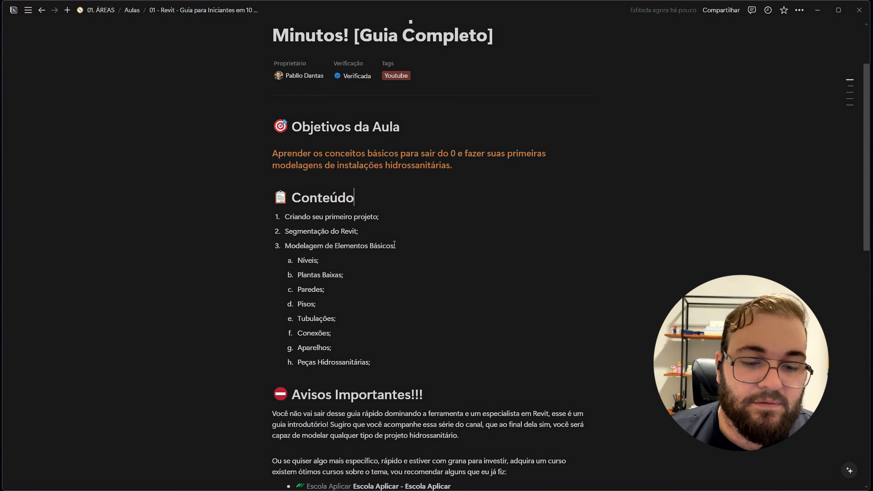
pyautogui.scroll(-1, 383, 238)
pyautogui.scroll(-1, 382, 238)
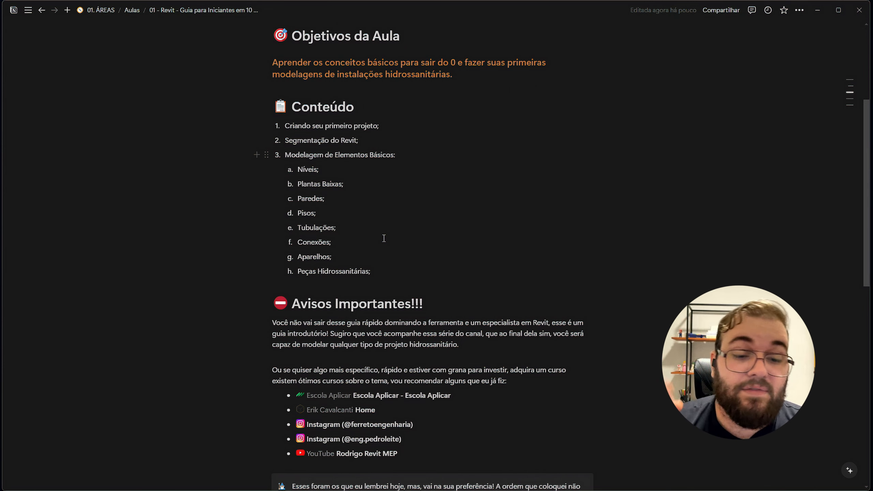
pyautogui.scroll(-1, 372, 215)
pyautogui.scroll(-1, 372, 214)
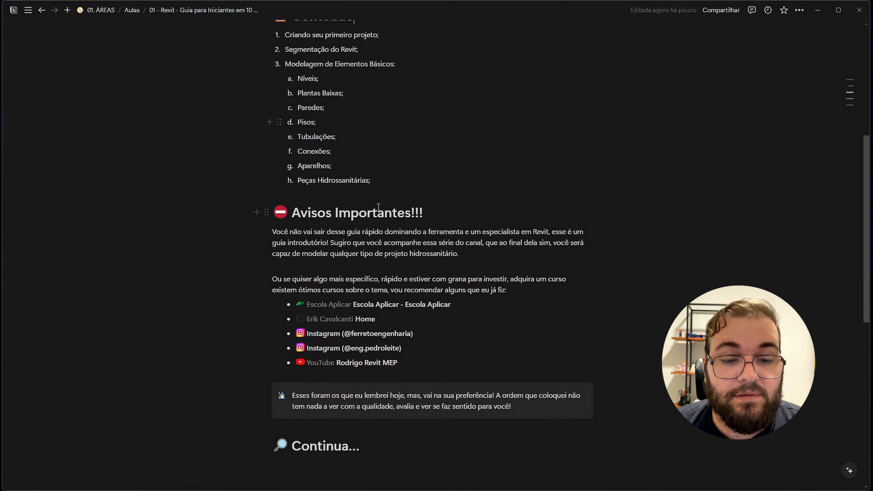
pyautogui.scroll(-1, 379, 207)
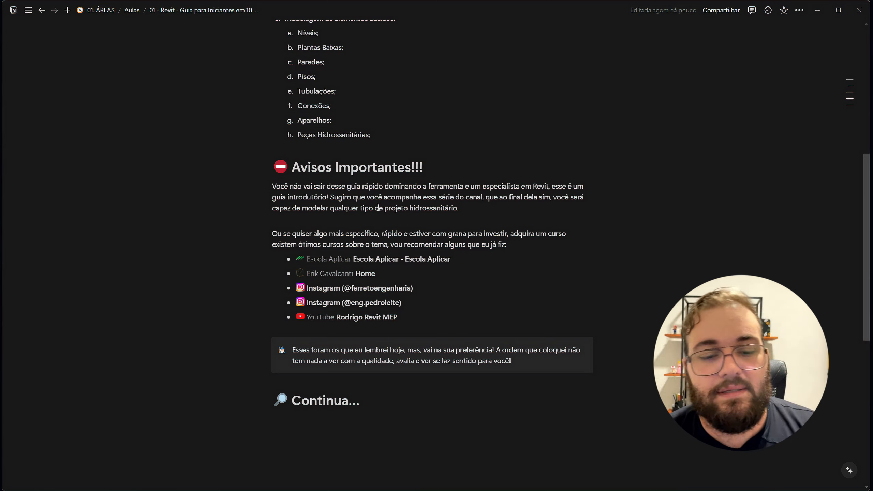
pyautogui.scroll(-4, 433, 244)
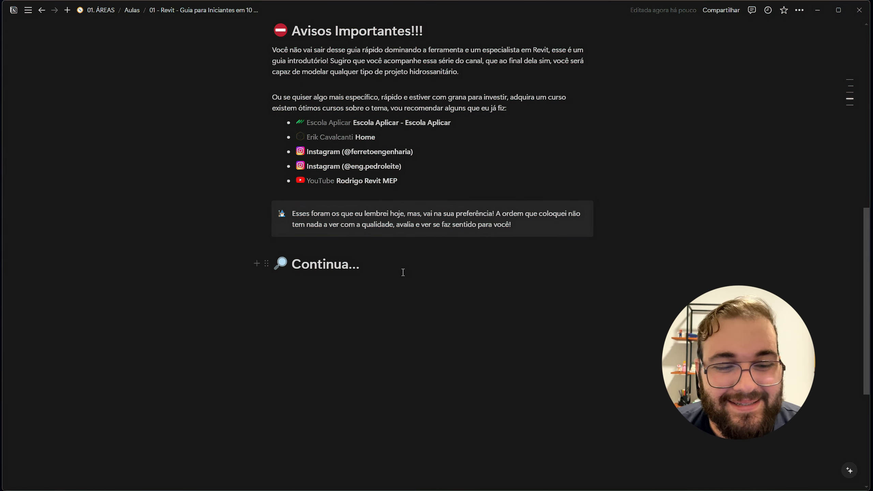
pyautogui.scroll(6, 397, 269)
# Switch to Autodesk Revit's start screen and look over the recent files
pyautogui.hotkey('alt', 'Tab')
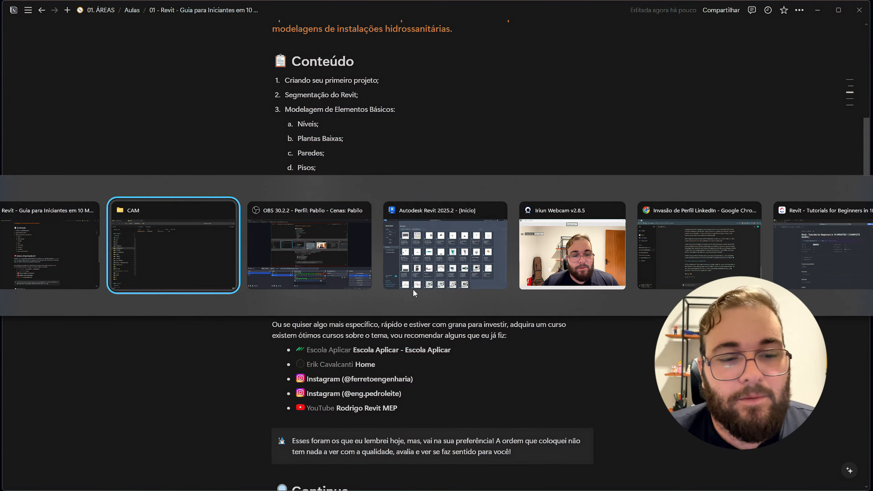
pyautogui.click(386, 263)
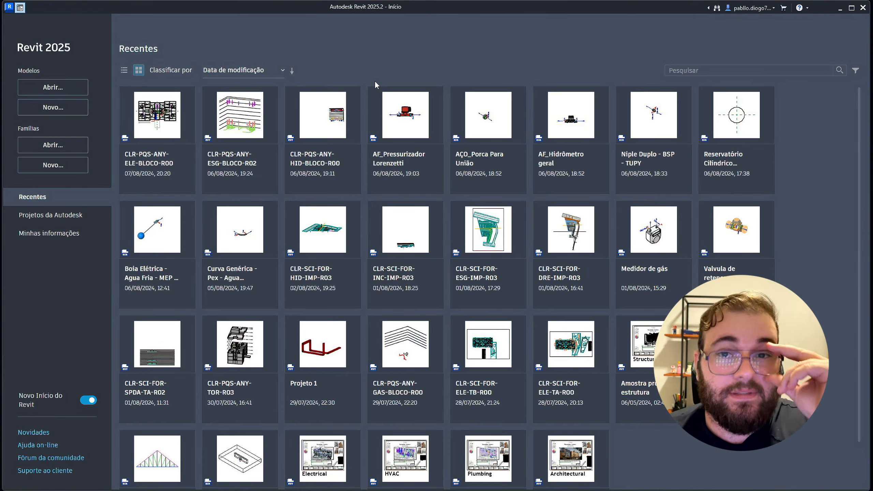
pyautogui.moveTo(382, 101)
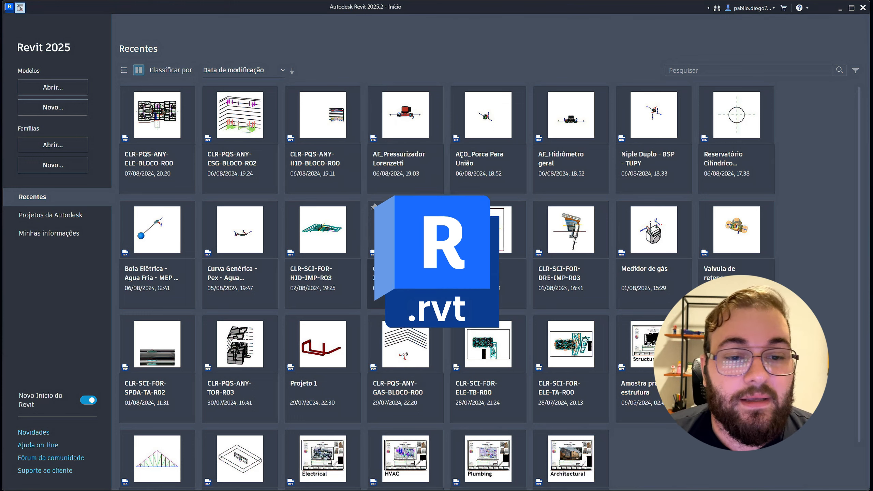
pyautogui.scroll(-1, 274, 196)
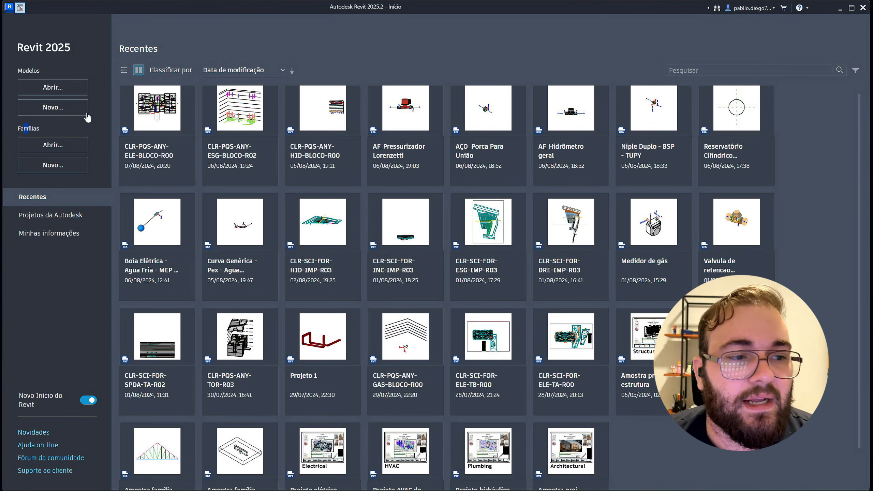
# Create a new project from the template ASCT-TEMPLATE-IHS-R00.rte in the copied folder path ending in "06 - Tempalte Ascent"
pyautogui.click(57, 107)
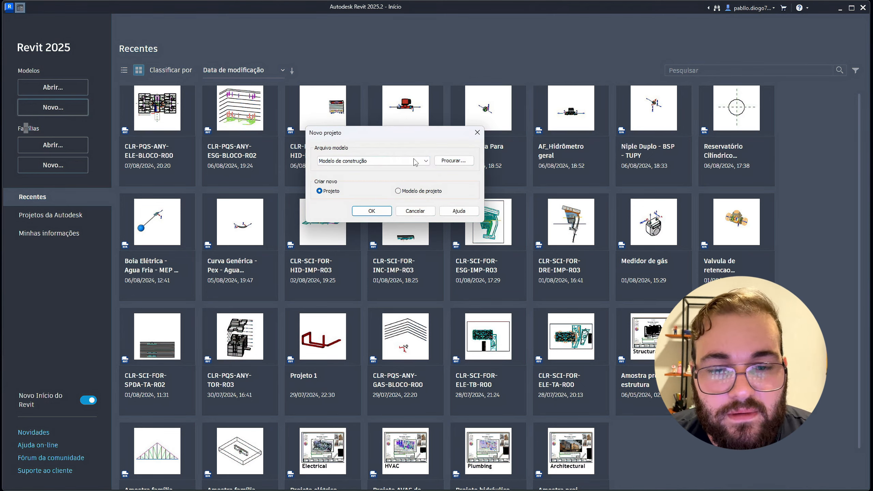
pyautogui.click(417, 162)
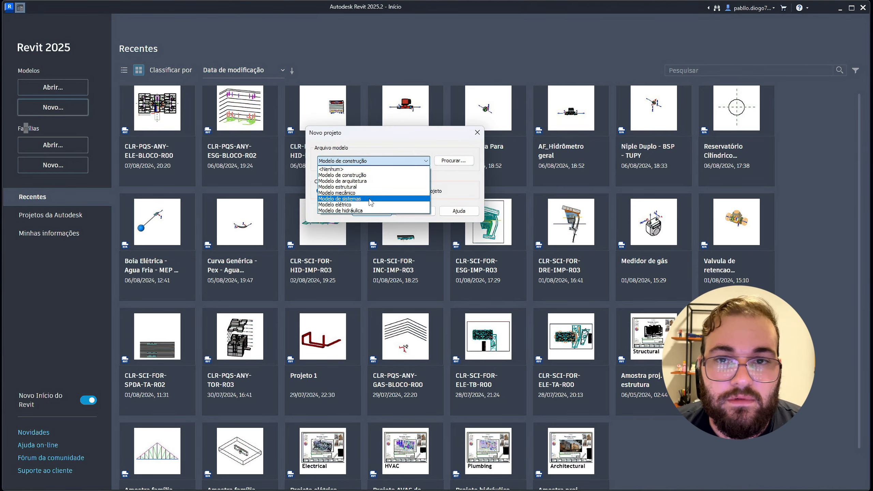
pyautogui.click(453, 161)
pyautogui.click(452, 162)
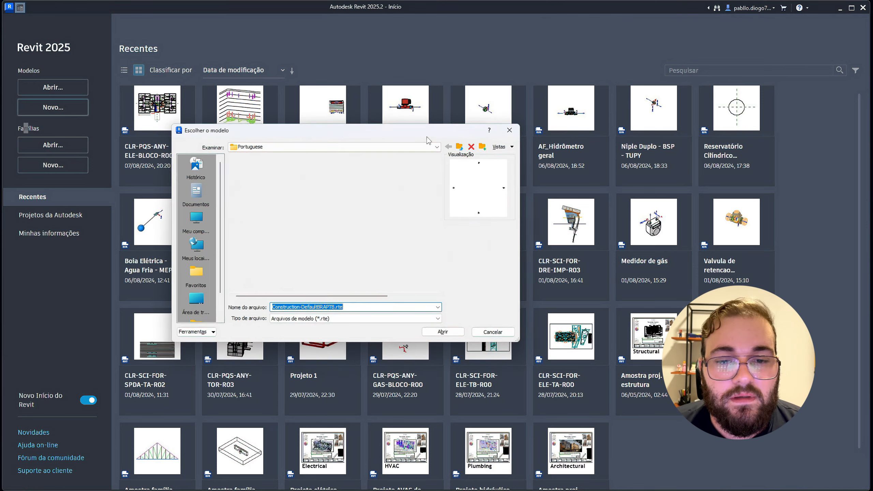
pyautogui.press('super+v')
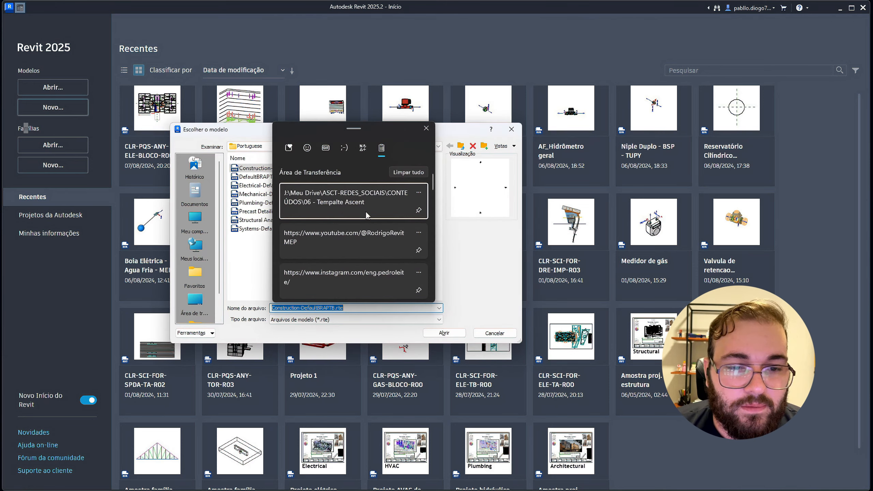
pyautogui.click(366, 211)
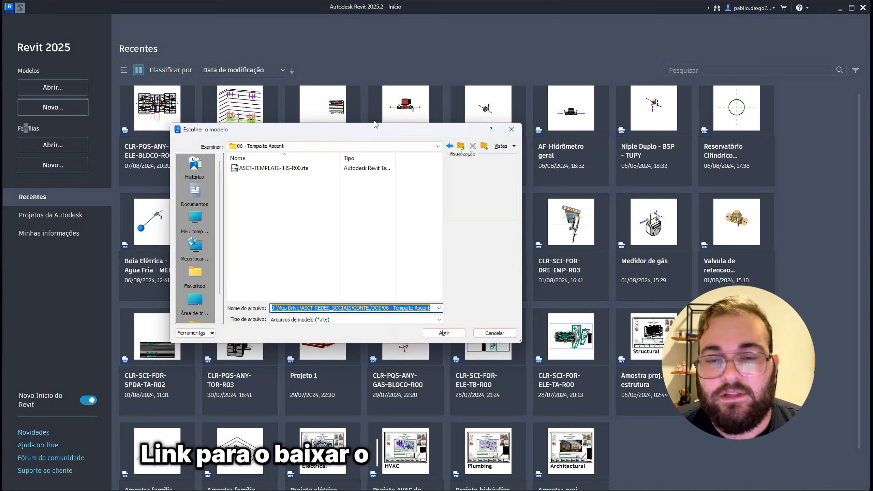
pyautogui.click(300, 168)
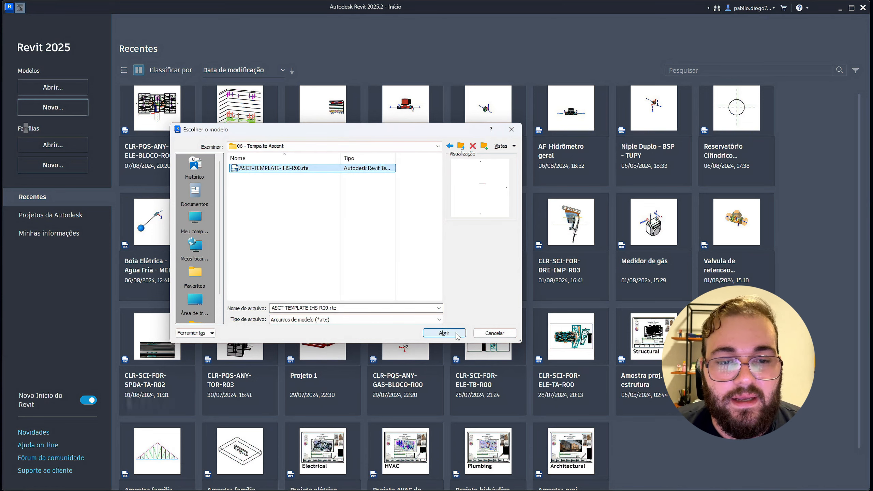
pyautogui.click(444, 333)
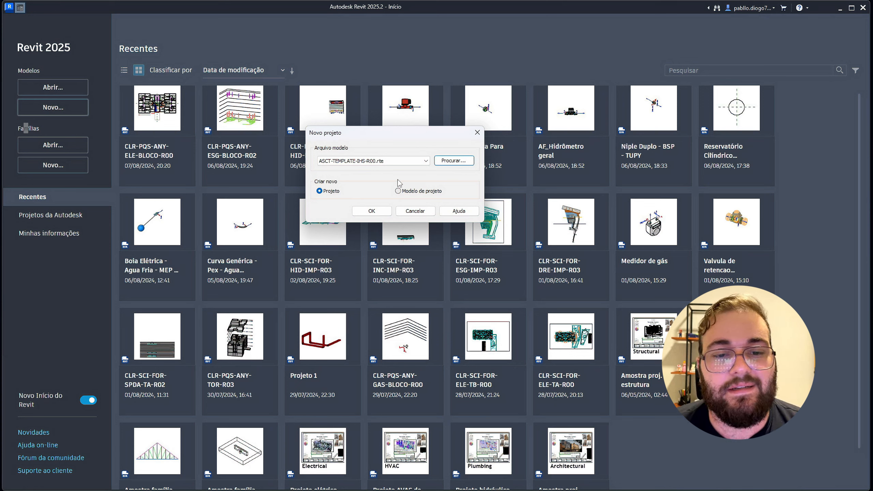
pyautogui.click(370, 211)
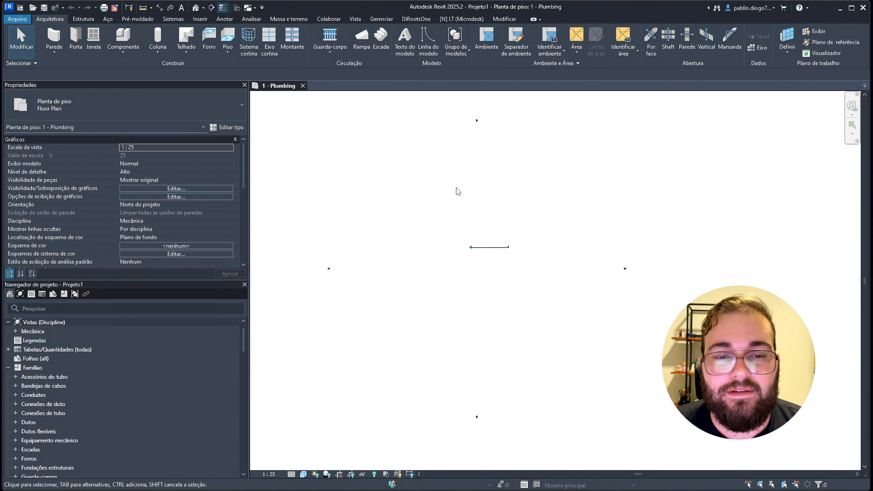
# Save the new project as Projeto1 in the Área de Trabalho folder, keeping the .rvt project file type
pyautogui.click(44, 7)
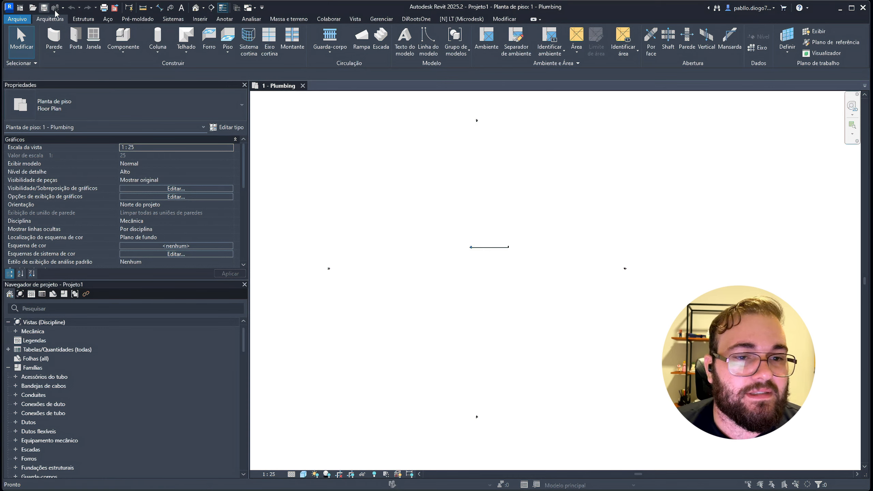
pyautogui.scroll(-1, 272, 327)
pyautogui.click(271, 332)
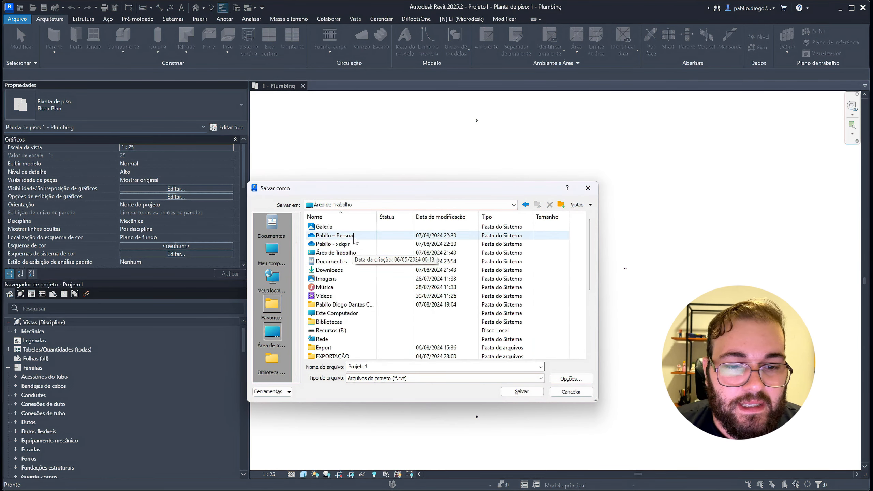
pyautogui.click(343, 253)
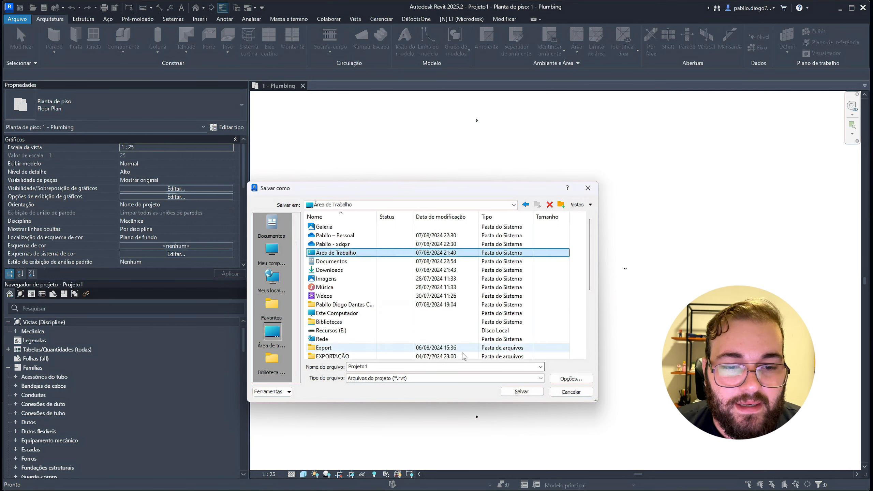
pyautogui.click(520, 392)
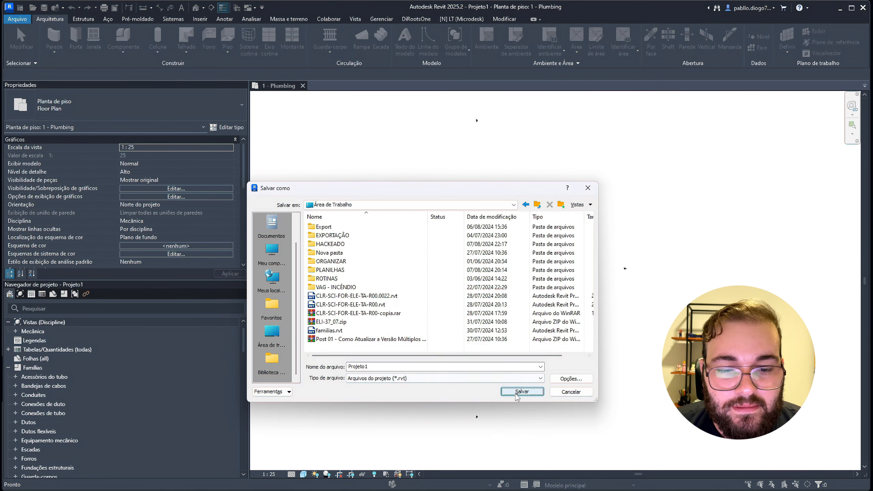
pyautogui.click(519, 392)
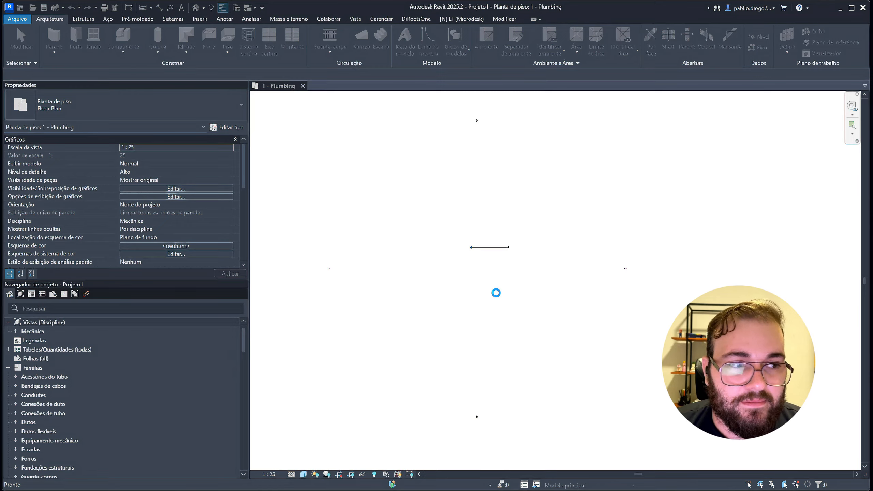
# Switch to File Explorer and look up the saved project file in the Área de Trabalho folder
pyautogui.press('super+e')
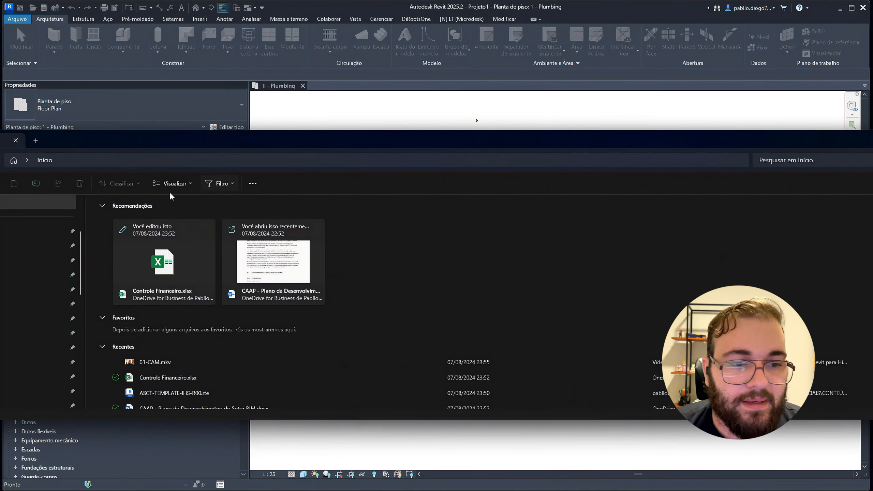
pyautogui.keyDown('shift'); pyautogui.moveTo(167, 144); pyautogui.dragTo(285, 138); pyautogui.keyUp('shift')
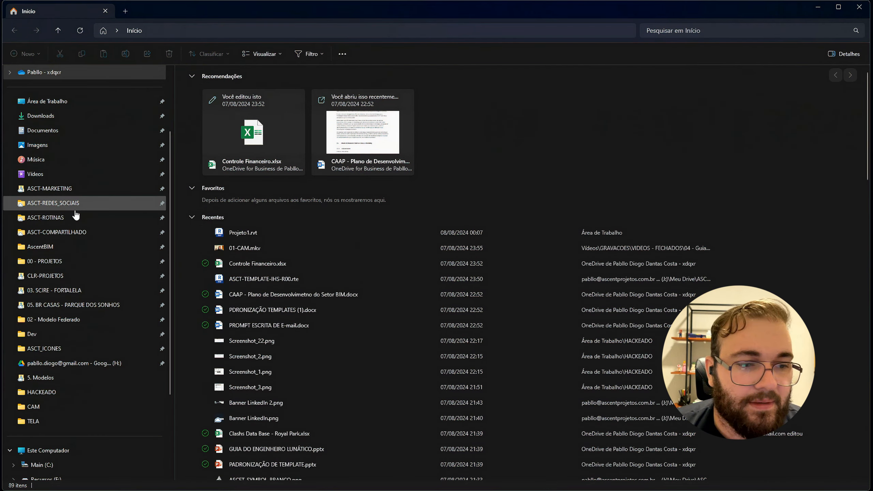
pyautogui.click(71, 104)
pyautogui.click(234, 327)
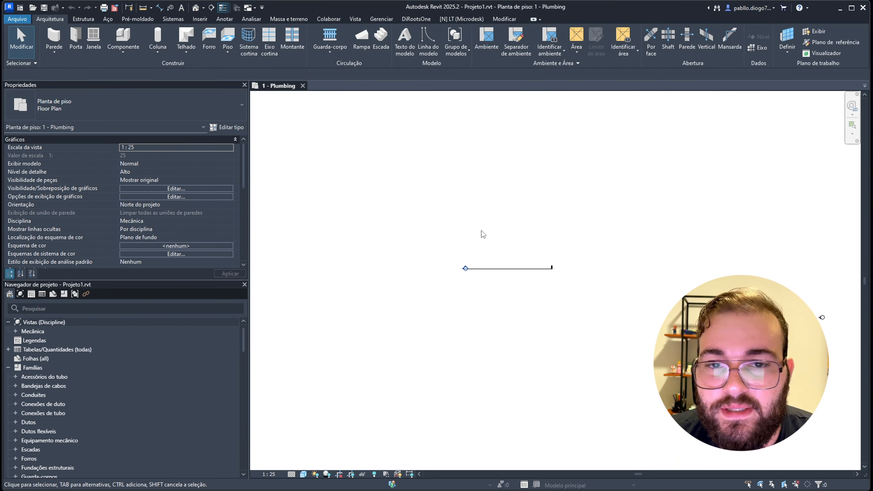
pyautogui.scroll(2, 481, 231)
pyautogui.moveTo(519, 203); pyautogui.dragTo(497, 244, button='middle')
pyautogui.scroll(-4, 497, 244)
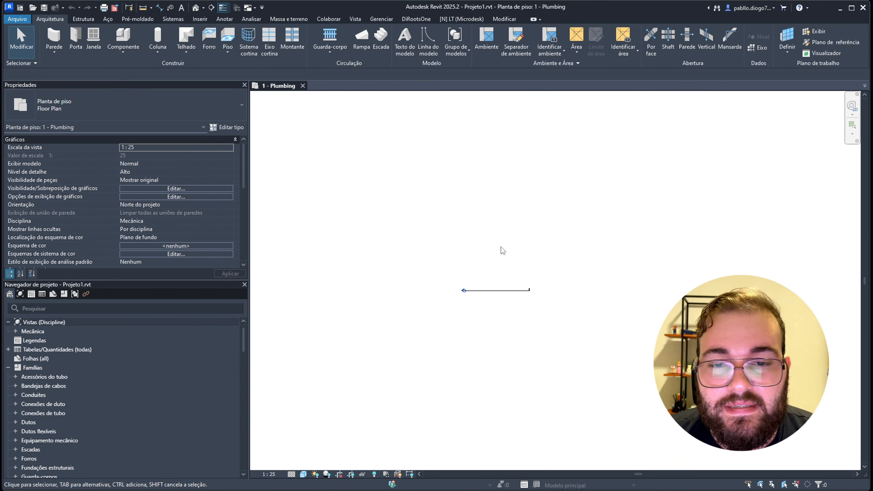
pyautogui.moveTo(505, 212)
pyautogui.mouseDown(button='middle')
pyautogui.moveTo(519, 187)
pyautogui.moveTo(503, 218)
pyautogui.mouseUp(button='middle')
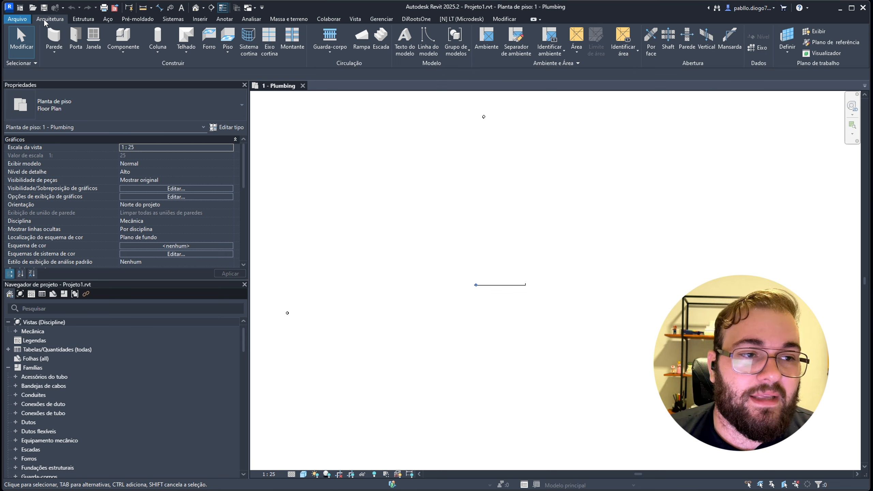
pyautogui.click(84, 19)
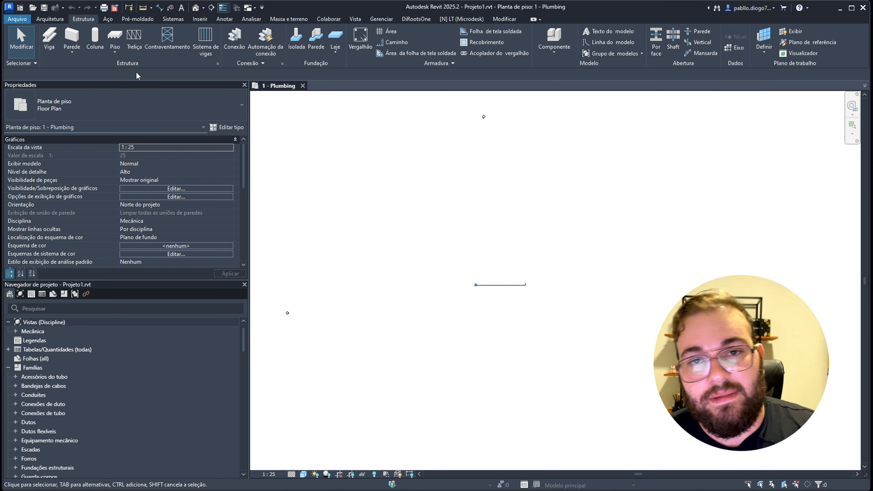
pyautogui.click(175, 20)
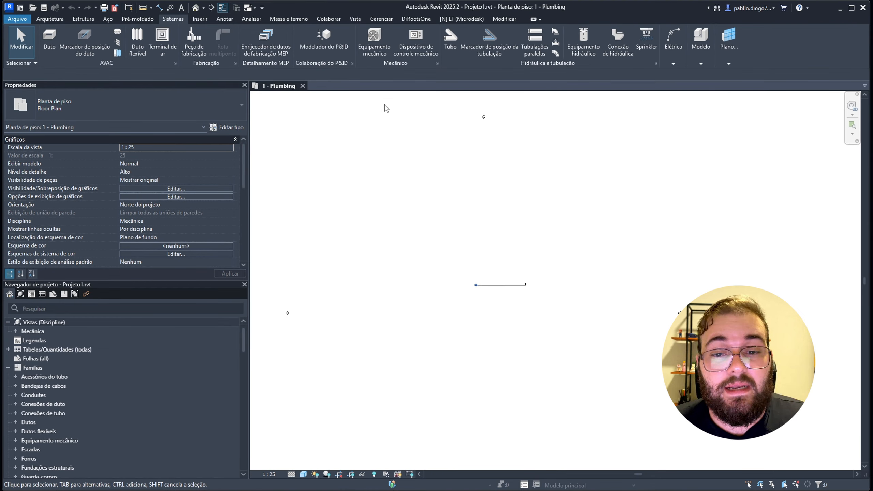
# Open the default 3D view and turn off its section box (Caixa de corte)
pyautogui.press('3')
pyautogui.press('d')
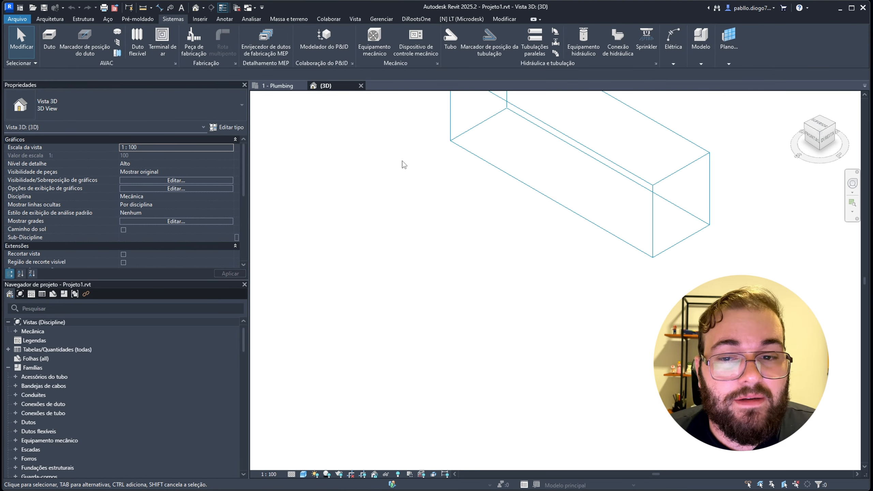
pyautogui.scroll(-3, 457, 182)
pyautogui.scroll(-3, 160, 195)
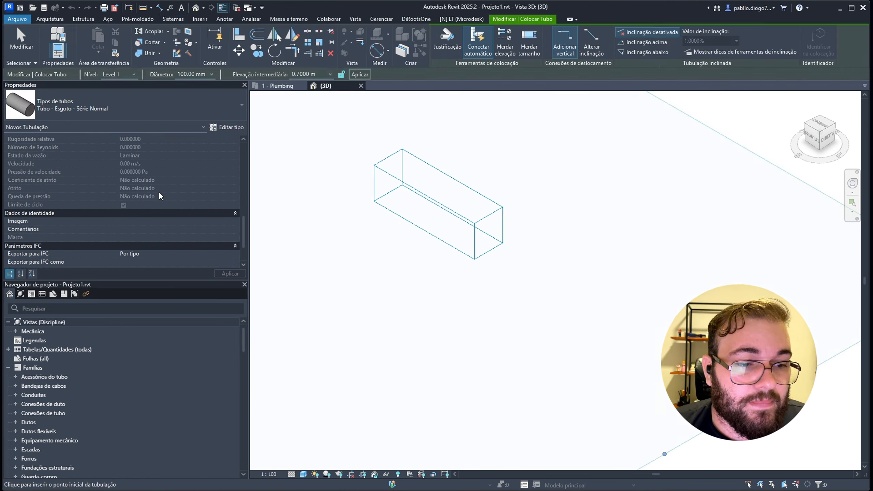
pyautogui.press('Escape')
pyautogui.scroll(2, 141, 191)
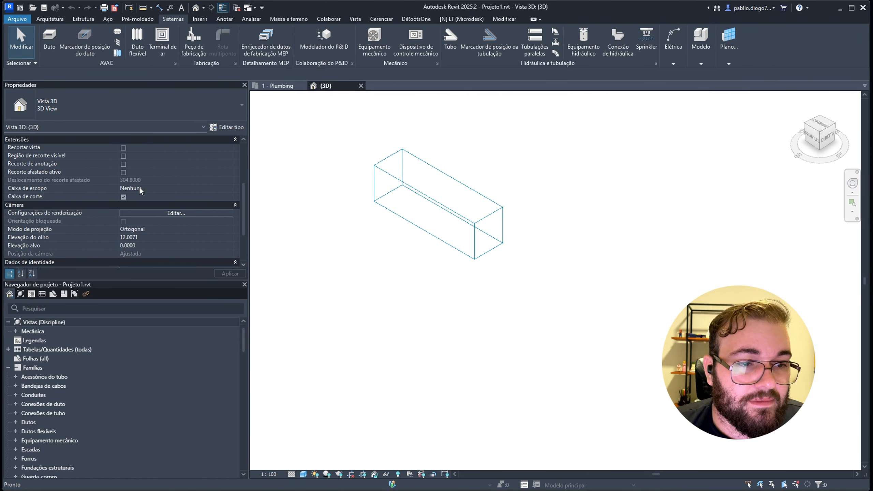
pyautogui.scroll(3, 140, 191)
pyautogui.click(124, 221)
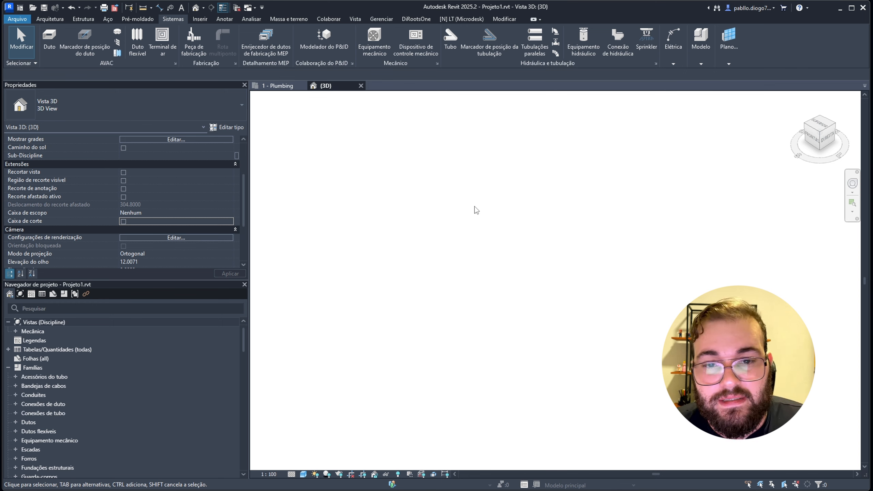
pyautogui.press('p')
pyautogui.press('i')
pyautogui.moveTo(476, 208); pyautogui.dragTo(490, 204, button='middle')
pyautogui.press('Escape')
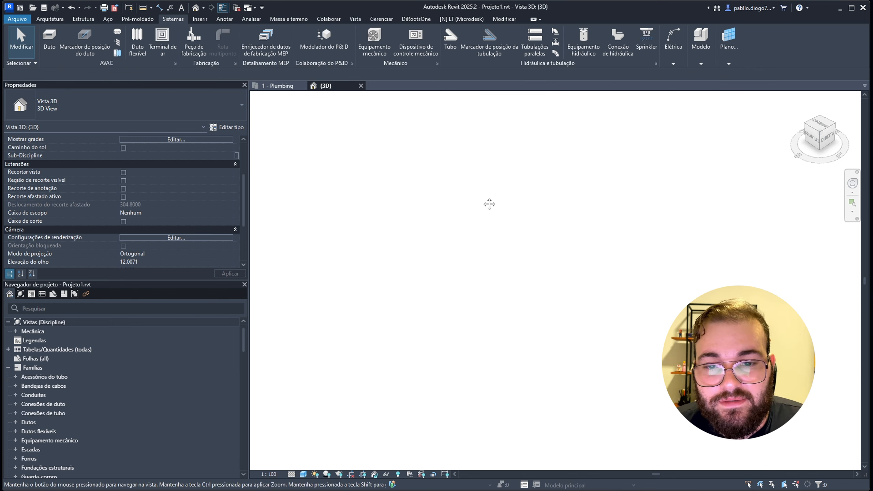
pyautogui.press('v')
pyautogui.press('v')
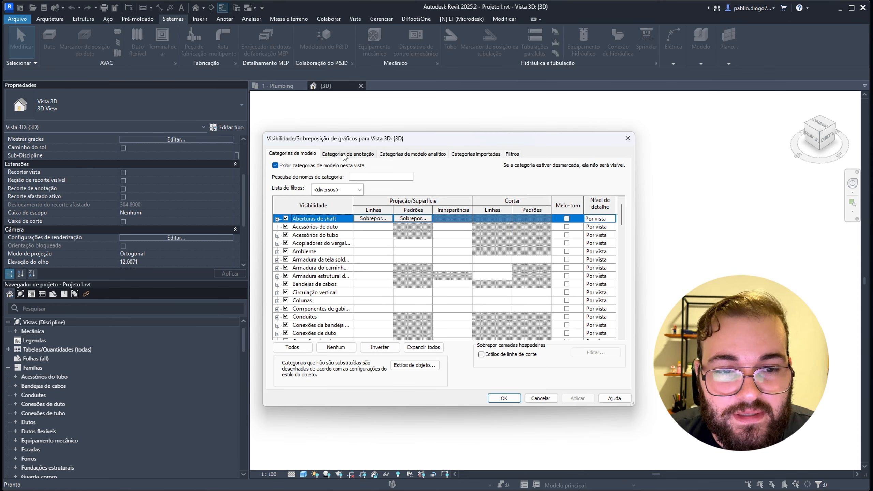
pyautogui.click(628, 139)
pyautogui.scroll(-4, 107, 173)
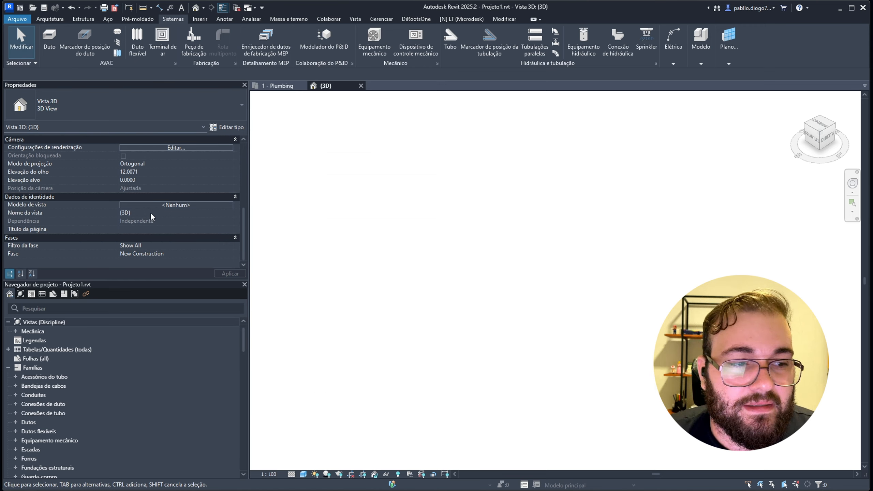
# Turn on the Levels (Níveis) annotation category in the 3D view's visibility/graphics overrides and apply the change
pyautogui.press('v')
pyautogui.press('v')
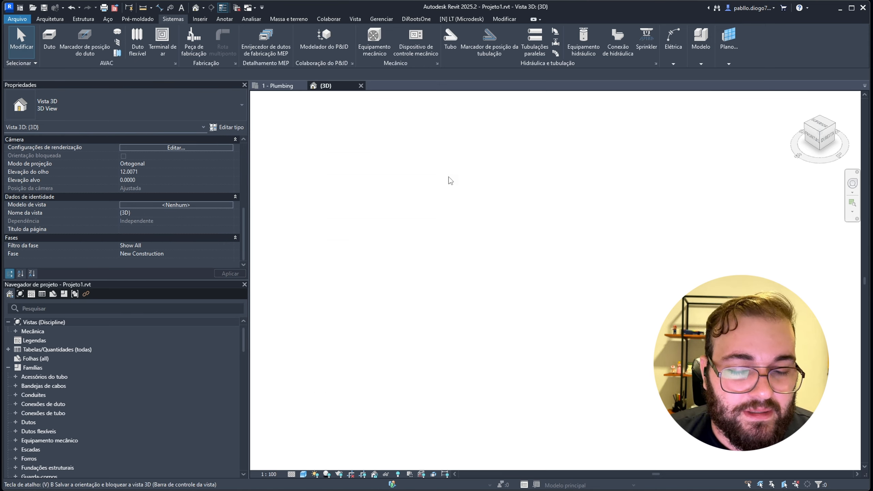
pyautogui.moveTo(459, 135); pyautogui.dragTo(517, 109)
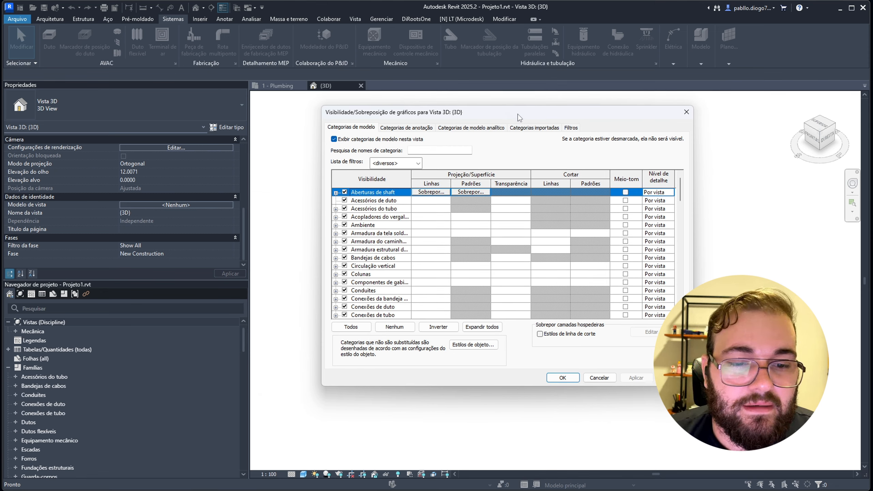
pyautogui.scroll(-3, 379, 227)
pyautogui.click(406, 127)
pyautogui.click(380, 249)
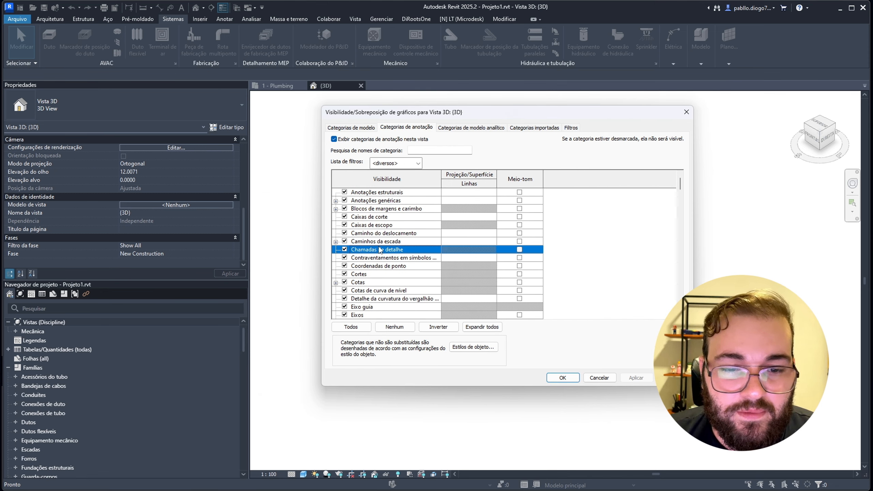
pyautogui.press('n')
pyautogui.scroll(-2, 387, 263)
pyautogui.click(345, 291)
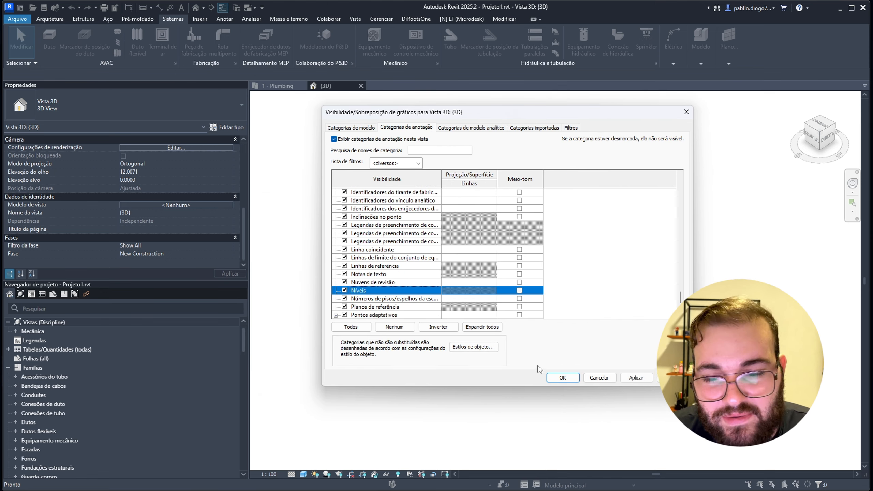
pyautogui.click(559, 377)
pyautogui.middleClick(504, 169)
pyautogui.middleClick(504, 169)
pyautogui.scroll(-1, 497, 163)
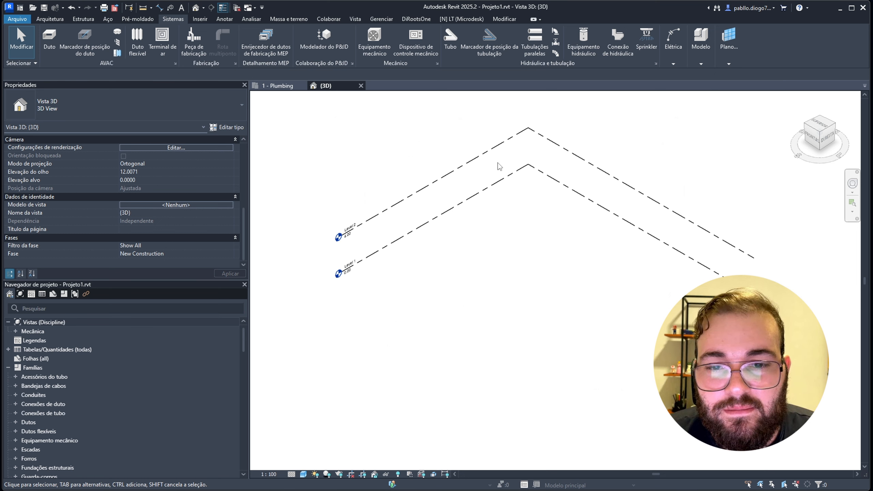
# Inspect the Level 1 plane in the 3D view and delete Level 2 above it
pyautogui.scroll(5, 406, 212)
pyautogui.scroll(-4, 398, 219)
pyautogui.click(365, 264)
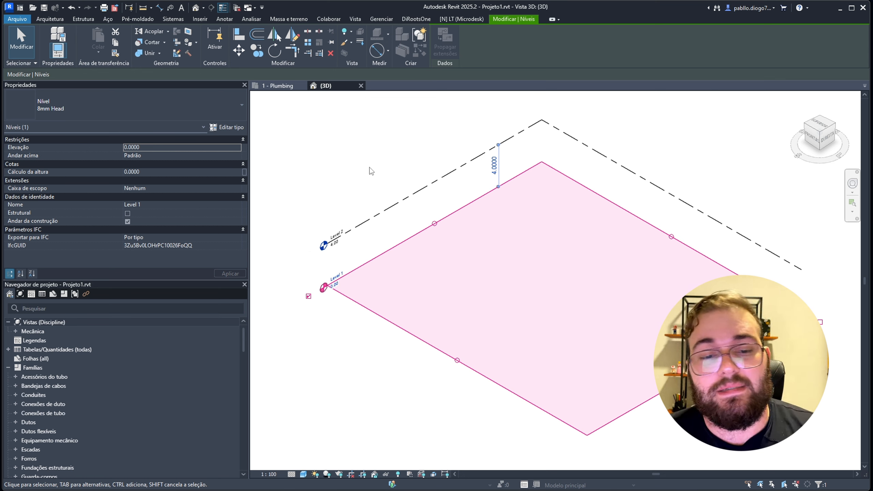
pyautogui.scroll(-2, 388, 182)
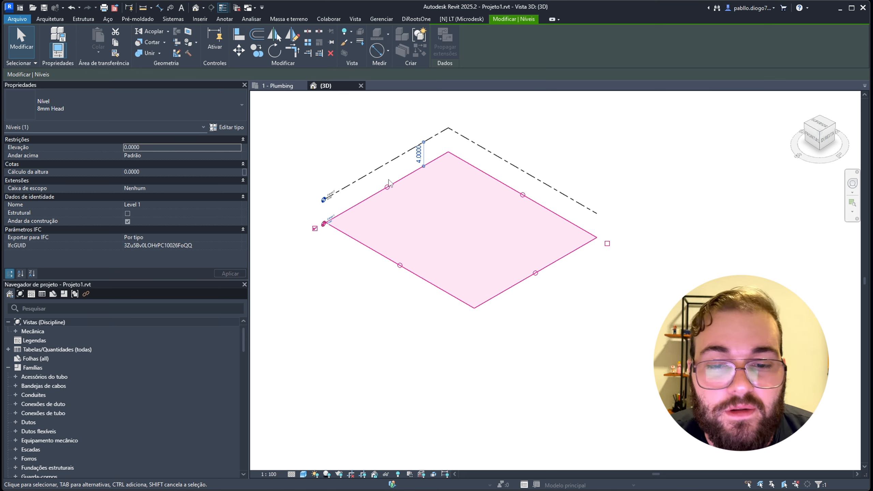
pyautogui.keyDown('shift'); pyautogui.moveTo(432, 221); pyautogui.dragTo(359, 164, button='middle'); pyautogui.keyUp('shift')
pyautogui.scroll(2, 395, 181)
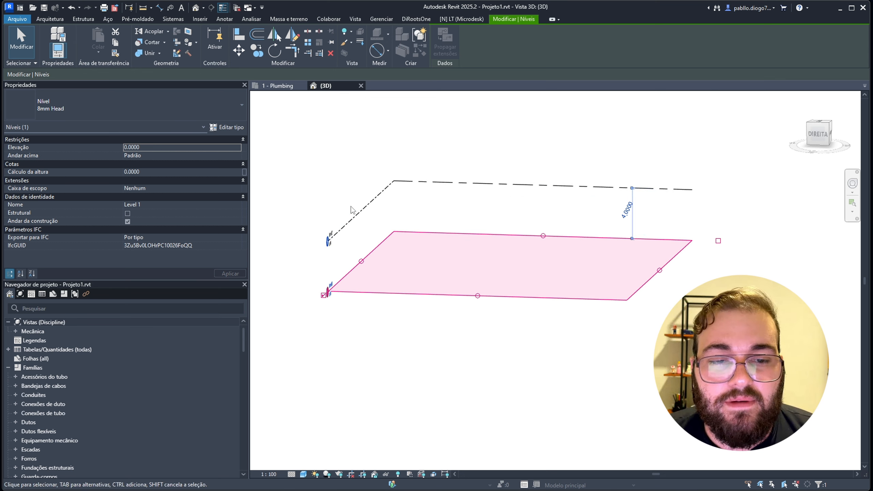
pyautogui.click(361, 212)
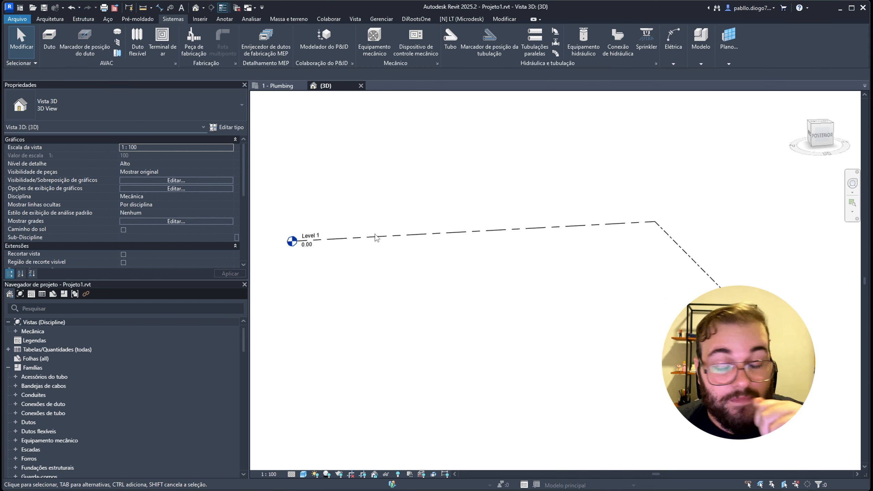
# Orient the 3D view to the rear face (Posterior) and copy Level 1 upward by about 3.7 m
pyautogui.click(399, 235)
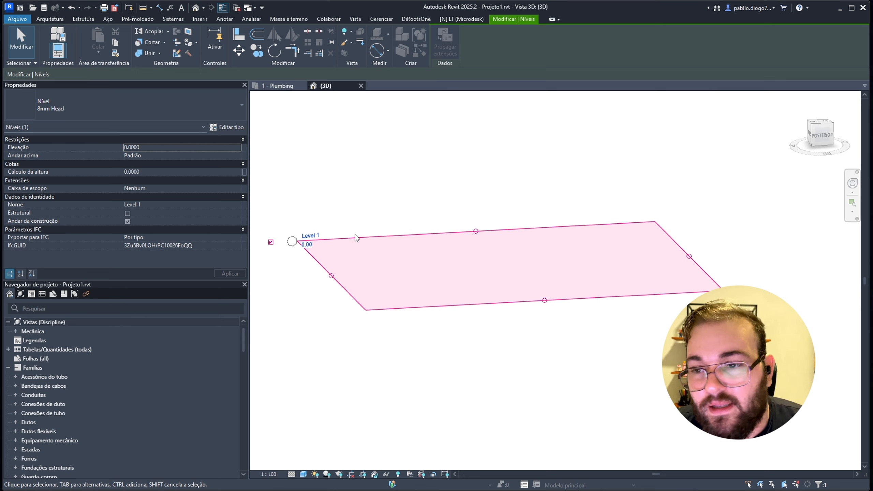
pyautogui.click(373, 204)
pyautogui.scroll(-3, 373, 203)
pyautogui.click(391, 224)
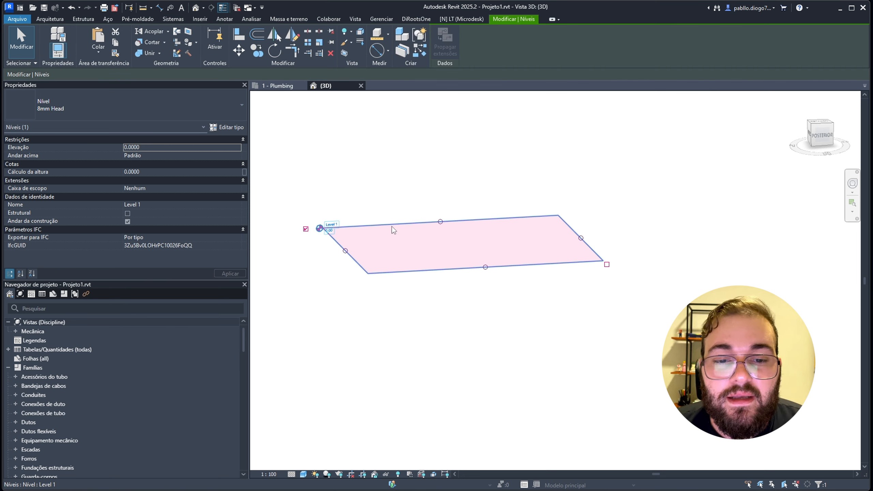
pyautogui.click(825, 135)
pyautogui.press('c')
pyautogui.press('o')
pyautogui.click(501, 281)
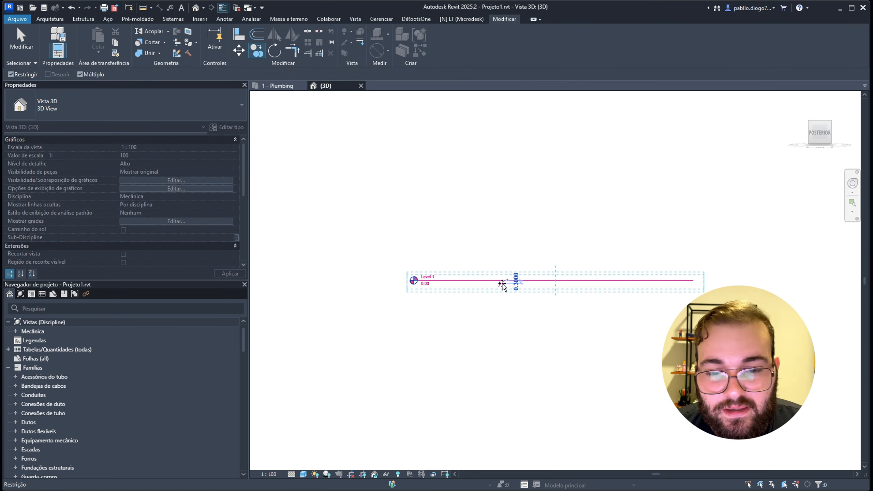
pyautogui.click(501, 245)
pyautogui.click(498, 315)
pyautogui.scroll(2, 450, 260)
pyautogui.click(447, 238)
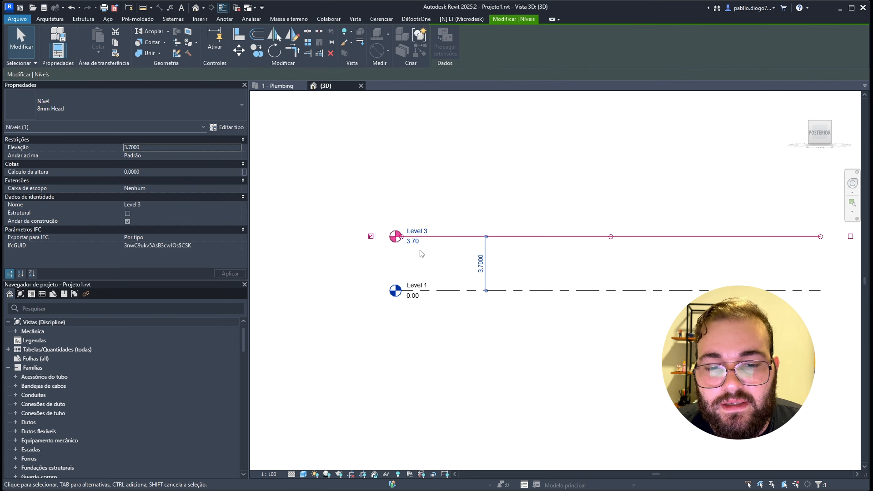
pyautogui.click(412, 242)
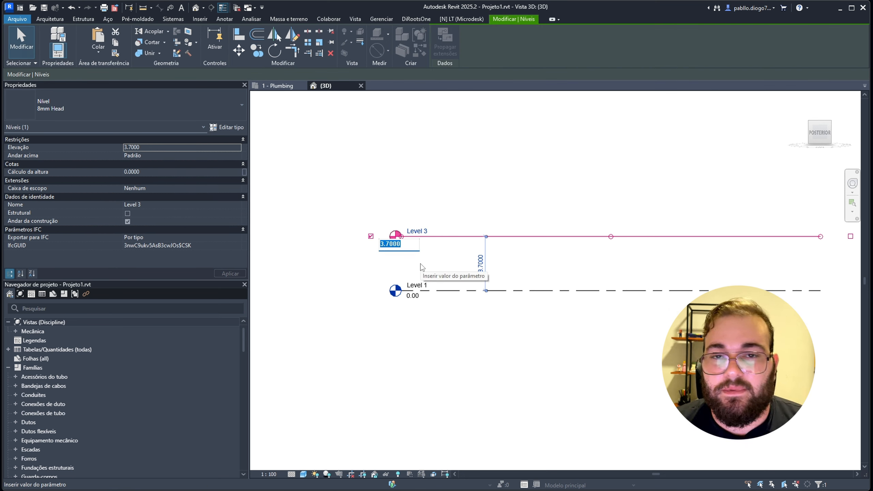
pyautogui.press('Escape')
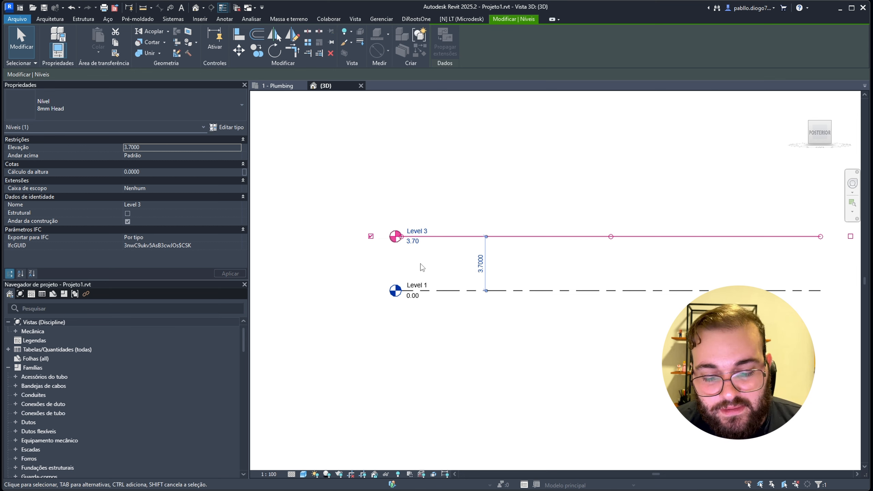
pyautogui.press('k')
pyautogui.press('s')
pyautogui.press('Escape')
pyautogui.press('Escape')
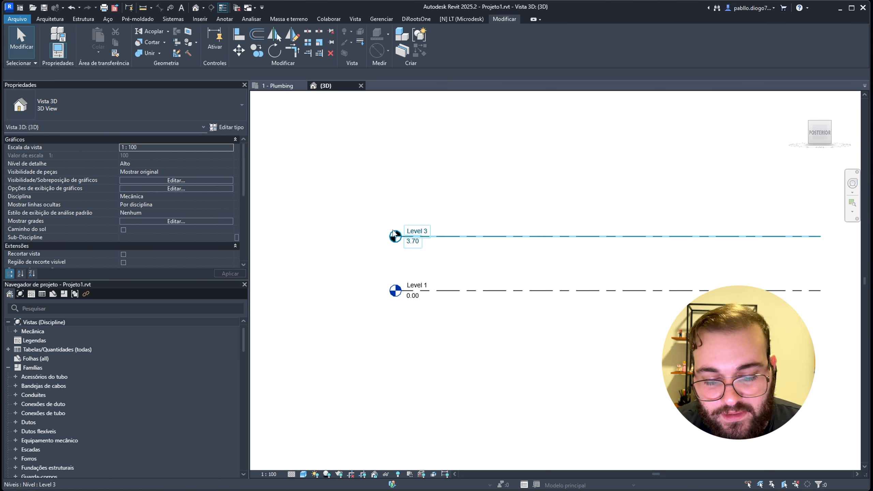
# Set the format of a common project unit to metres (Metros) and adjust its rounding in the project units
pyautogui.press('u')
pyautogui.press('n')
pyautogui.click(451, 216)
pyautogui.click(450, 199)
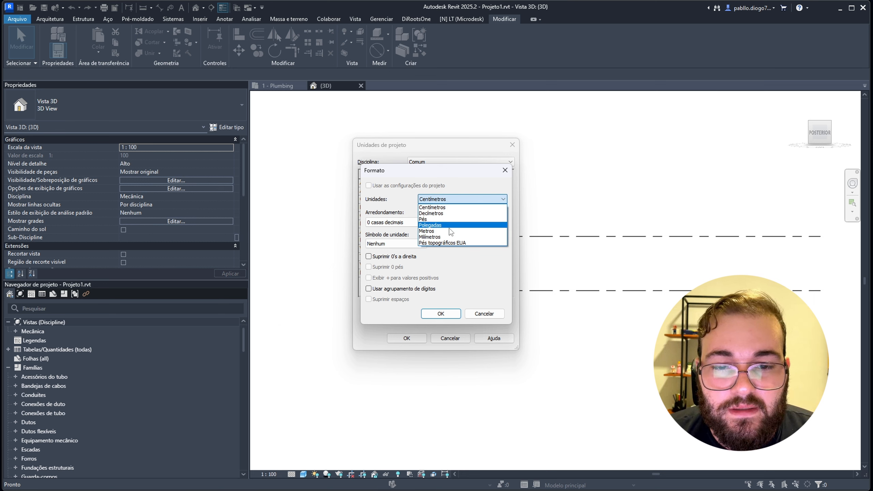
pyautogui.click(449, 231)
pyautogui.click(420, 223)
pyautogui.click(402, 262)
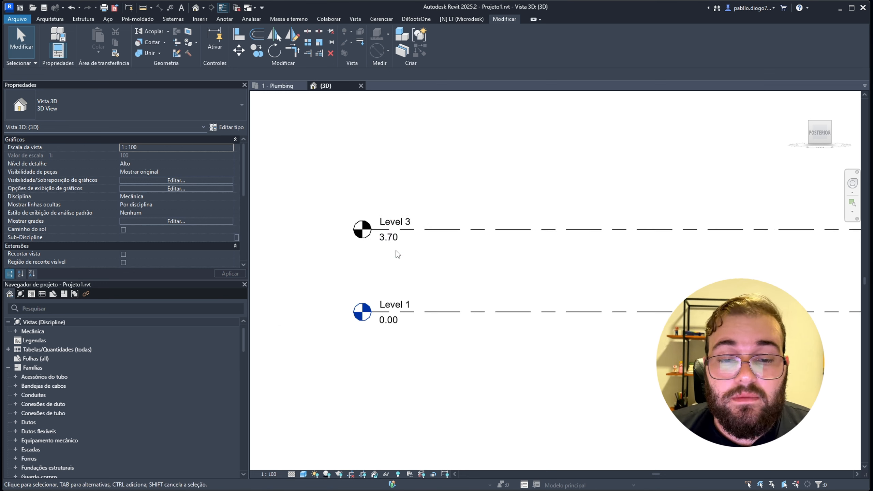
# Set the elevation of Level 3 to 3 m and clear the selection
pyautogui.click(396, 243)
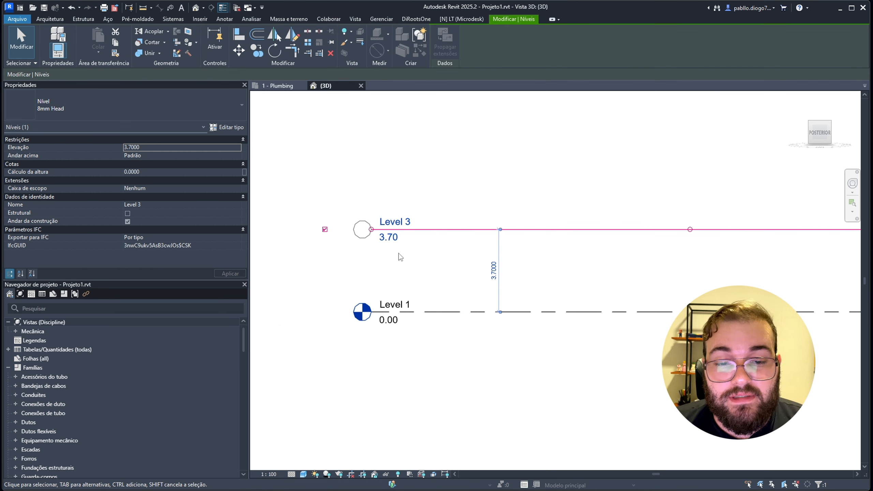
pyautogui.click(396, 243)
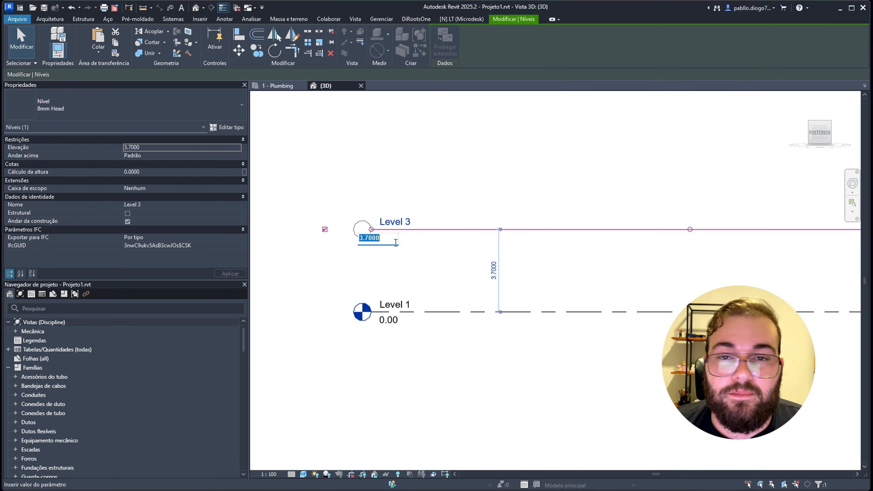
pyautogui.write('3')
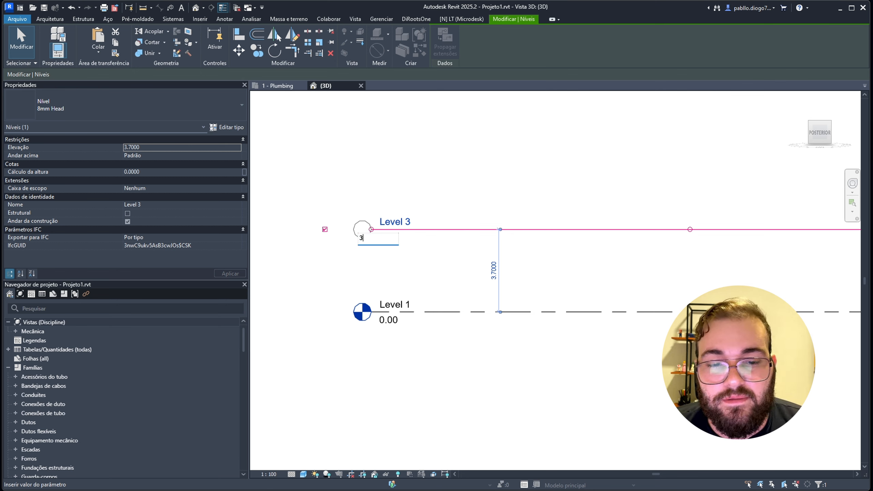
pyautogui.press('Return')
pyautogui.scroll(-2, 491, 187)
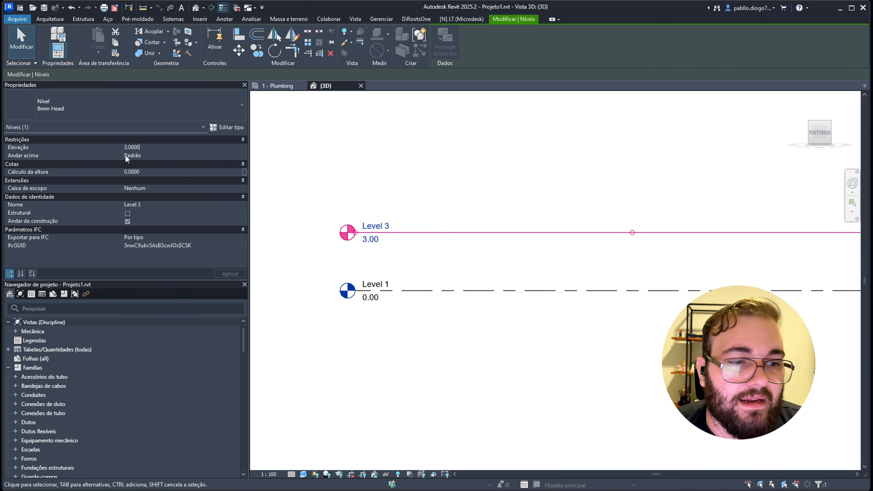
pyautogui.click(396, 192)
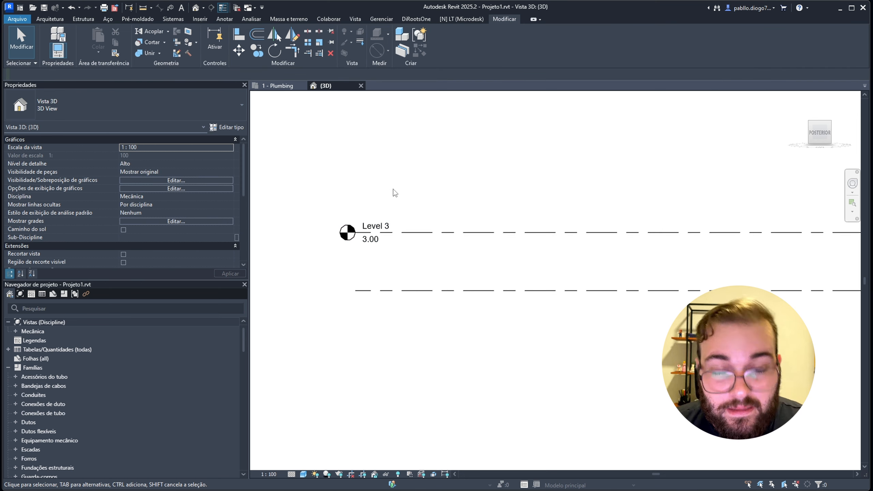
# Examine the spacing and extents of the two levels from the rear and from angled 3D views
pyautogui.scroll(-2, 409, 220)
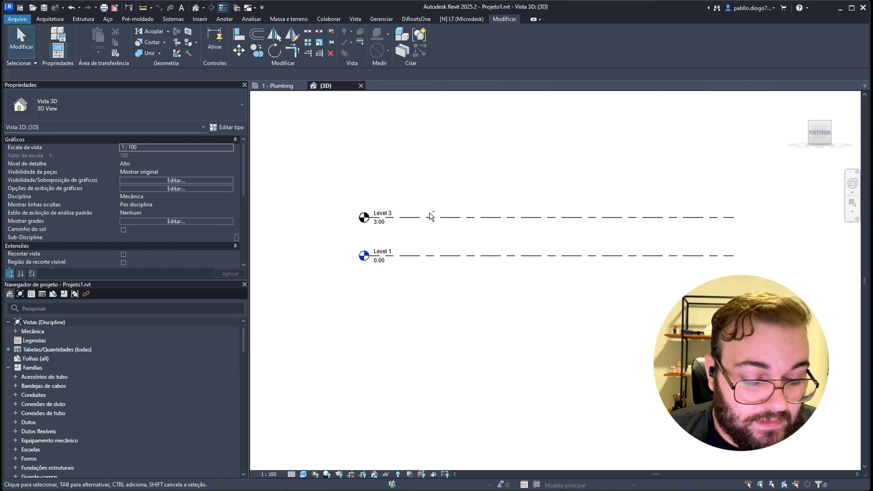
pyautogui.keyDown('shift'); pyautogui.moveTo(425, 236); pyautogui.dragTo(403, 225, button='middle'); pyautogui.keyUp('shift')
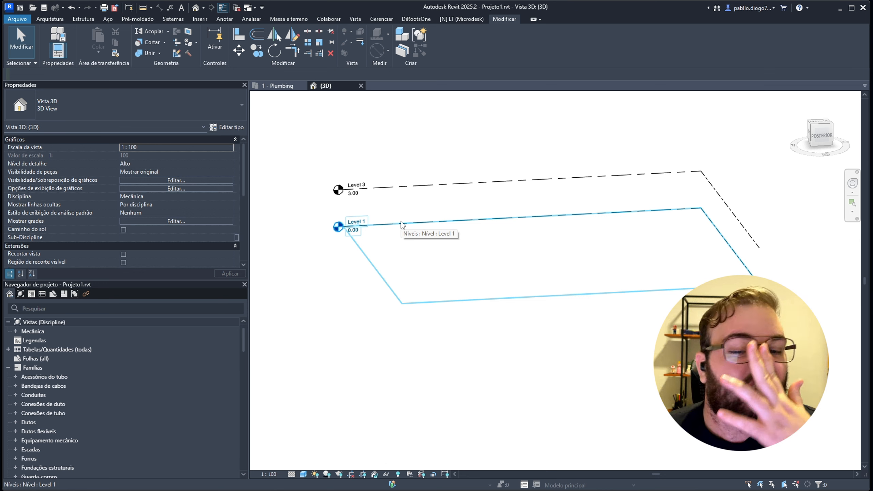
pyautogui.scroll(3, 416, 249)
pyautogui.keyDown('shift'); pyautogui.moveTo(423, 260); pyautogui.dragTo(414, 217, button='middle'); pyautogui.keyUp('shift')
pyautogui.scroll(2, 435, 238)
pyautogui.click(832, 132)
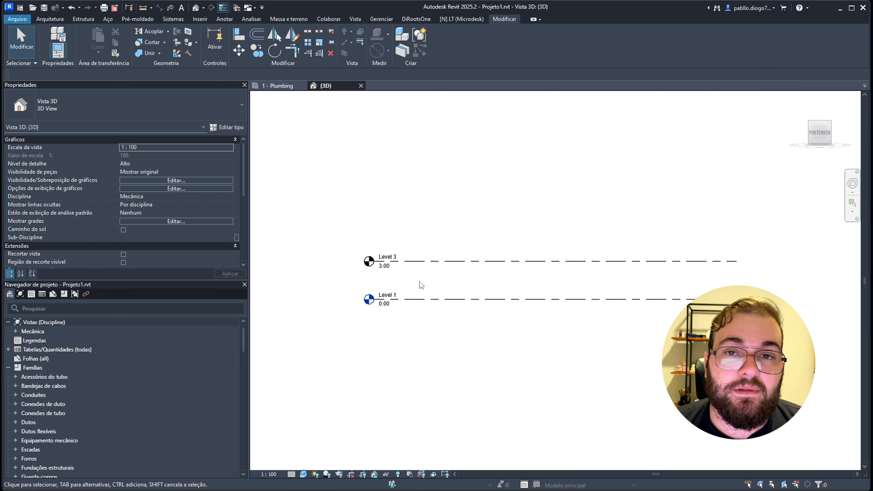
pyautogui.scroll(2, 428, 275)
pyautogui.scroll(2, 426, 280)
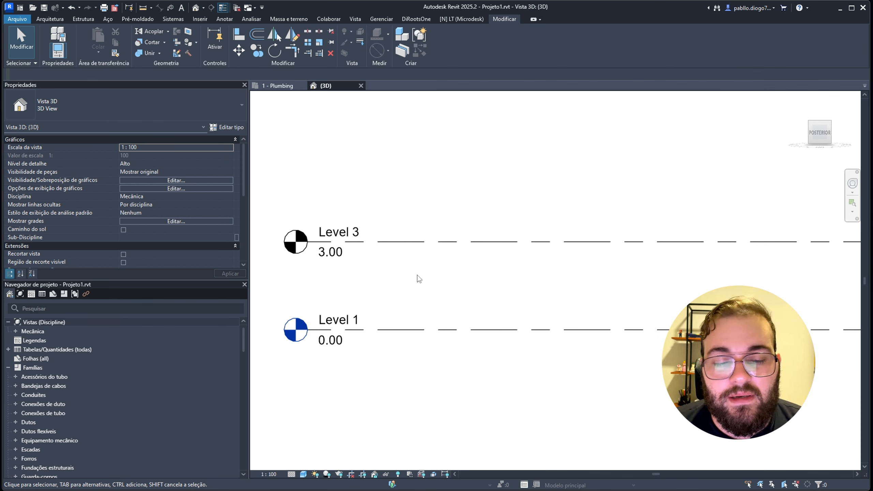
pyautogui.scroll(-4, 418, 276)
pyautogui.keyDown('shift'); pyautogui.moveTo(522, 294); pyautogui.dragTo(440, 308, button='middle'); pyautogui.keyUp('shift')
pyautogui.keyDown('shift'); pyautogui.moveTo(413, 235); pyautogui.dragTo(411, 271, button='middle'); pyautogui.keyUp('shift')
pyautogui.scroll(1, 454, 267)
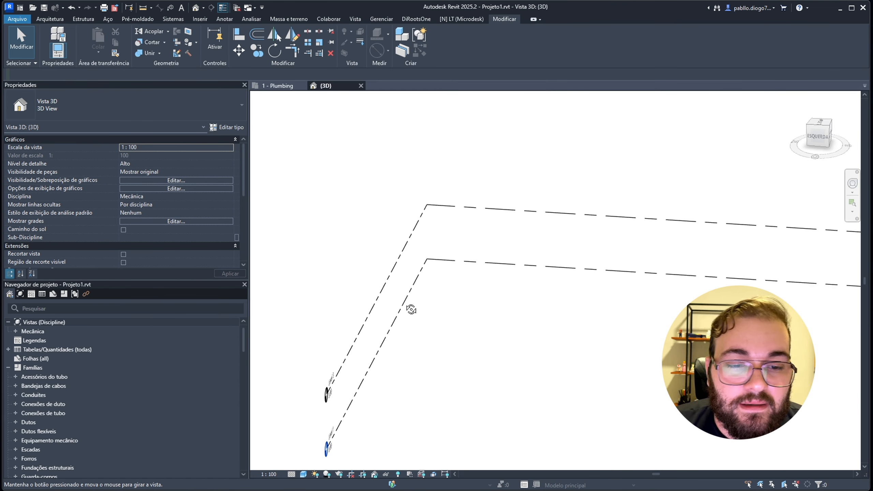
pyautogui.keyDown('shift'); pyautogui.moveTo(409, 306); pyautogui.dragTo(399, 198, button='middle'); pyautogui.keyUp('shift')
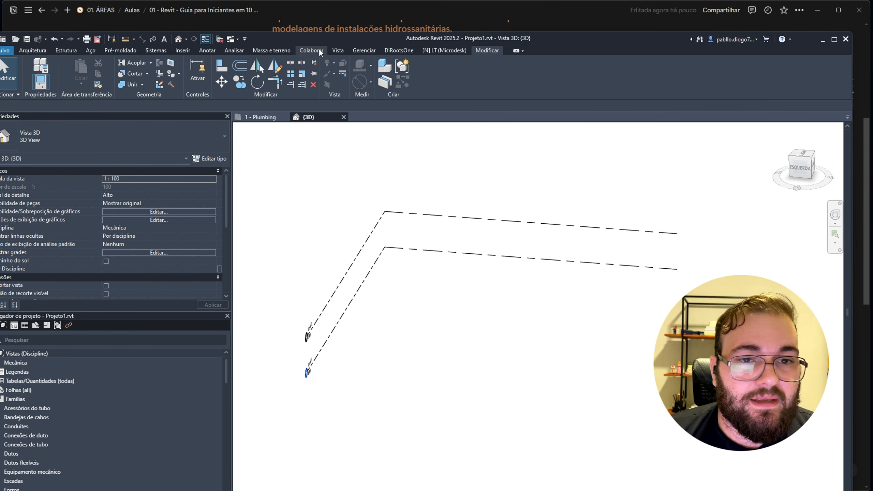
# Create a new Floor Plan view for Level 3 with the option Não duplicar vistas existentes turned off
pyautogui.click(355, 19)
pyautogui.click(440, 64)
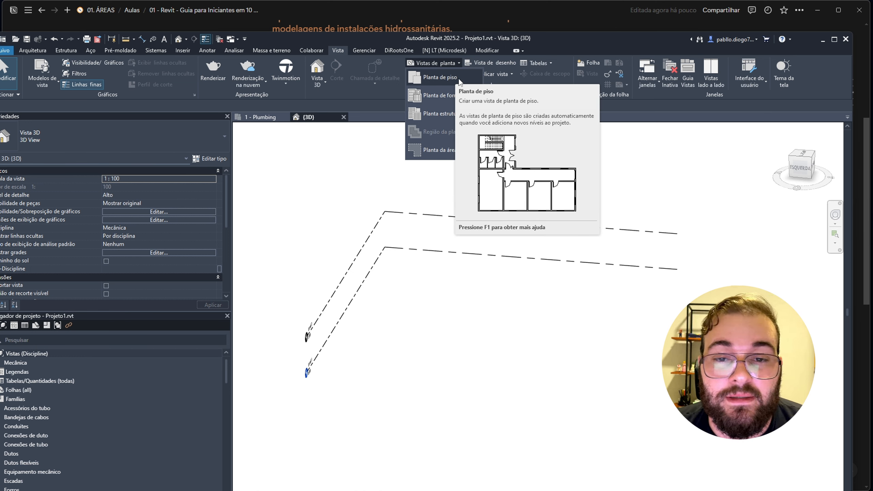
pyautogui.click(449, 79)
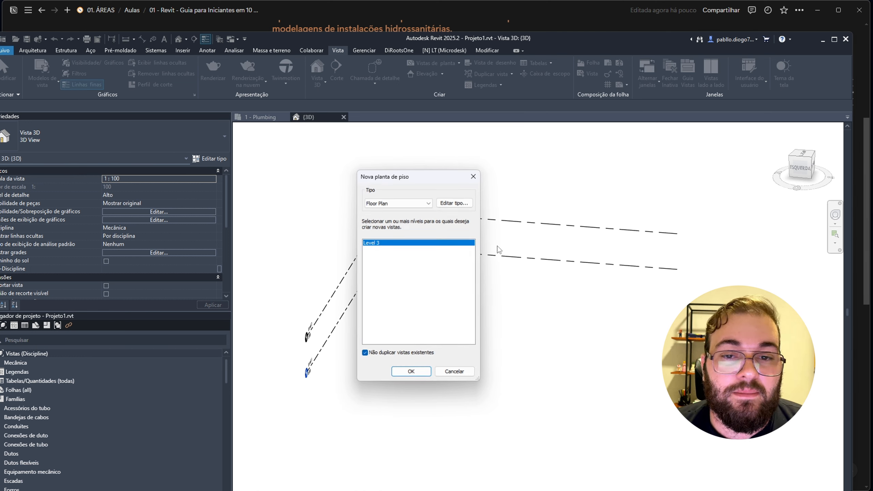
pyautogui.click(394, 354)
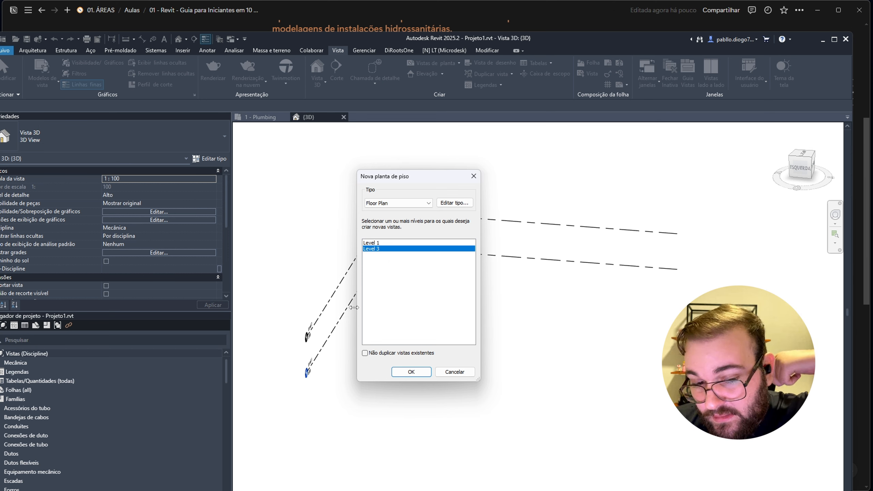
pyautogui.click(378, 244)
pyautogui.click(376, 249)
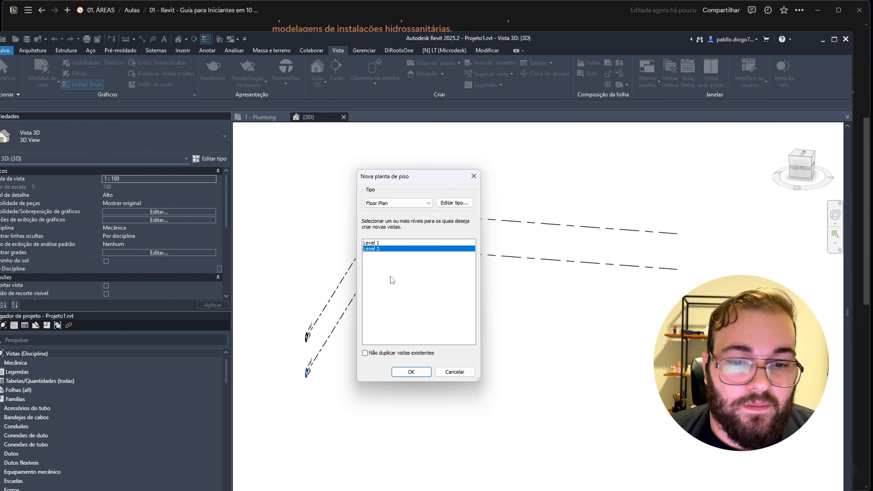
pyautogui.click(413, 372)
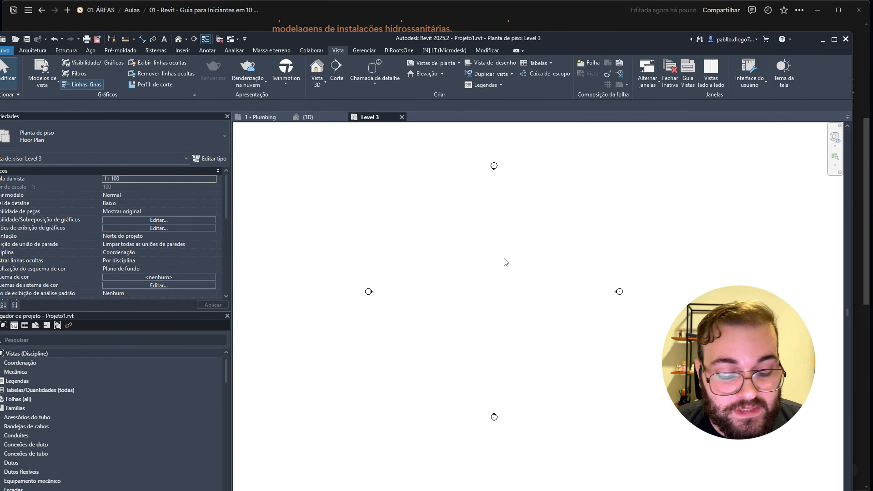
pyautogui.scroll(2, 487, 284)
pyautogui.moveTo(486, 283); pyautogui.dragTo(453, 265, button='middle')
pyautogui.scroll(-1, 469, 287)
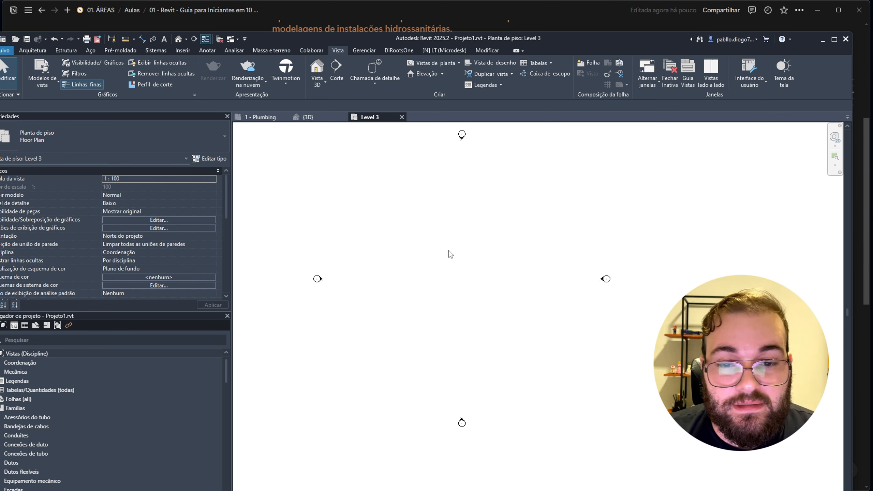
# Capture the middle of the plan view and sketch one red and two bright green horizontal annotation lines on it
pyautogui.press('Print')
pyautogui.moveTo(345, 146); pyautogui.dragTo(621, 392)
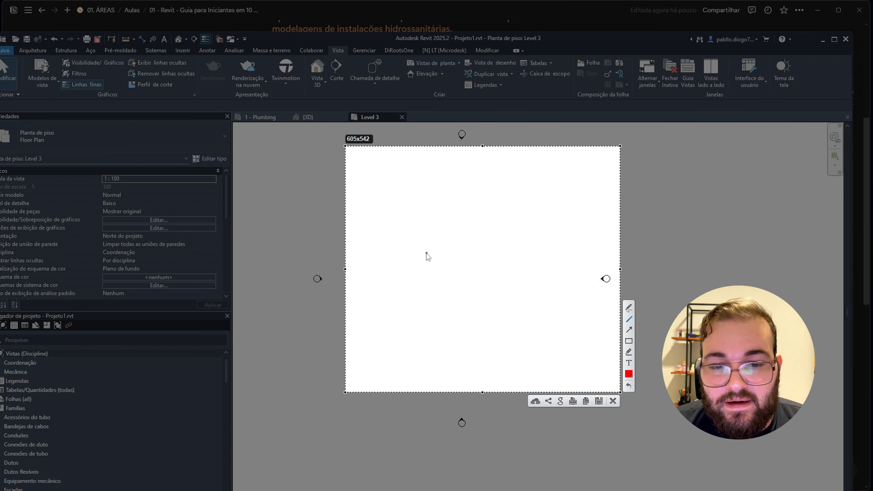
pyautogui.moveTo(378, 242); pyautogui.dragTo(556, 244)
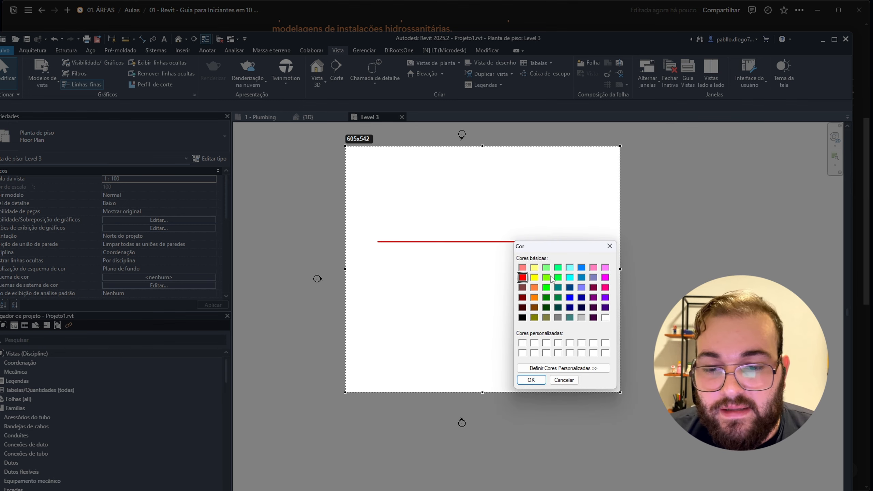
pyautogui.click(550, 277)
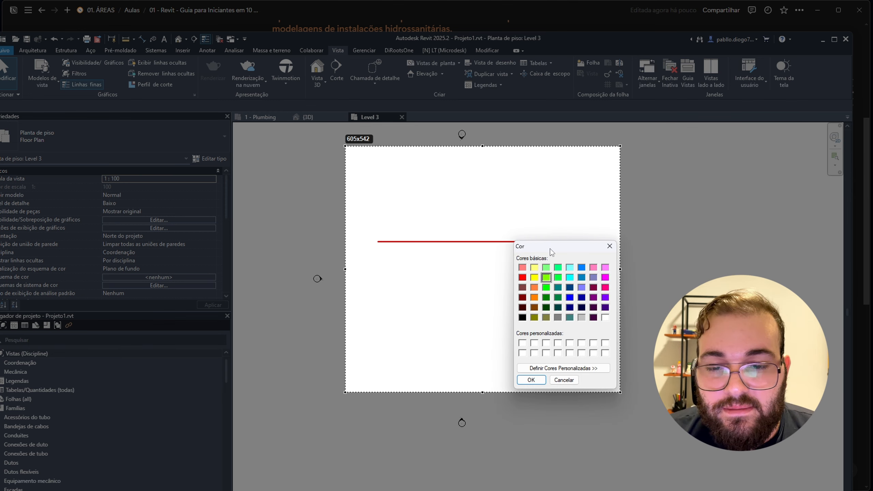
pyautogui.click(537, 379)
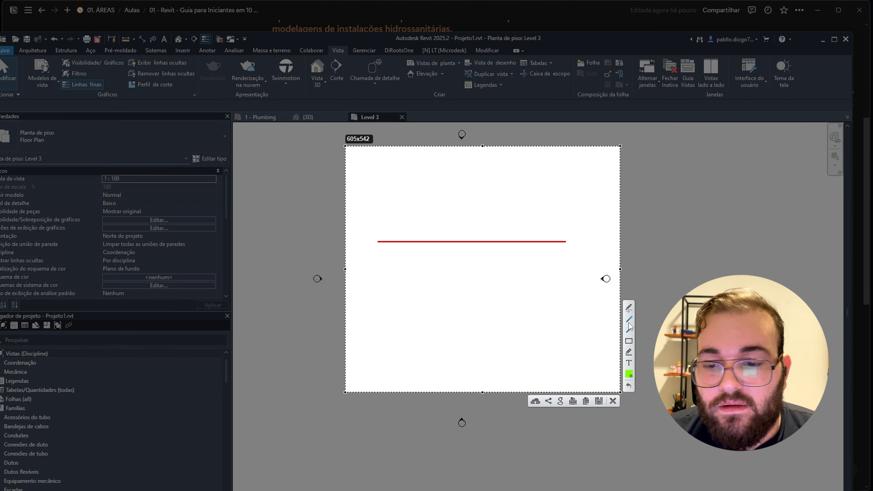
pyautogui.moveTo(379, 189); pyautogui.dragTo(539, 188)
pyautogui.moveTo(375, 272); pyautogui.dragTo(560, 272)
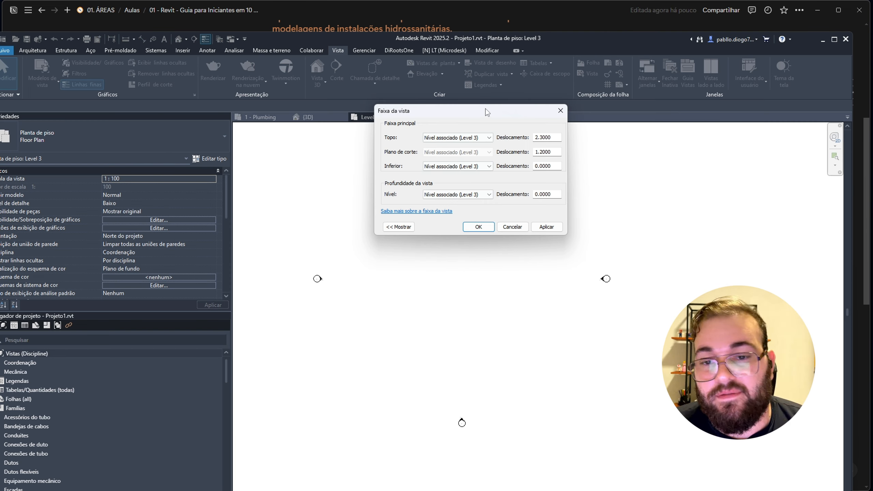
# Examine the view range (Faixa da vista) of the Level 3 plan, including the top and bottom offsets and the level choices for Inferior
pyautogui.moveTo(486, 108); pyautogui.dragTo(478, 146)
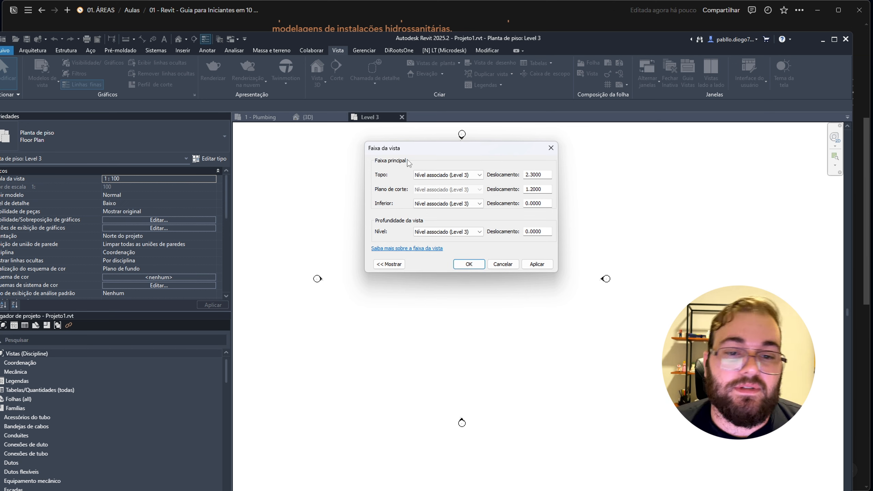
pyautogui.press('Escape')
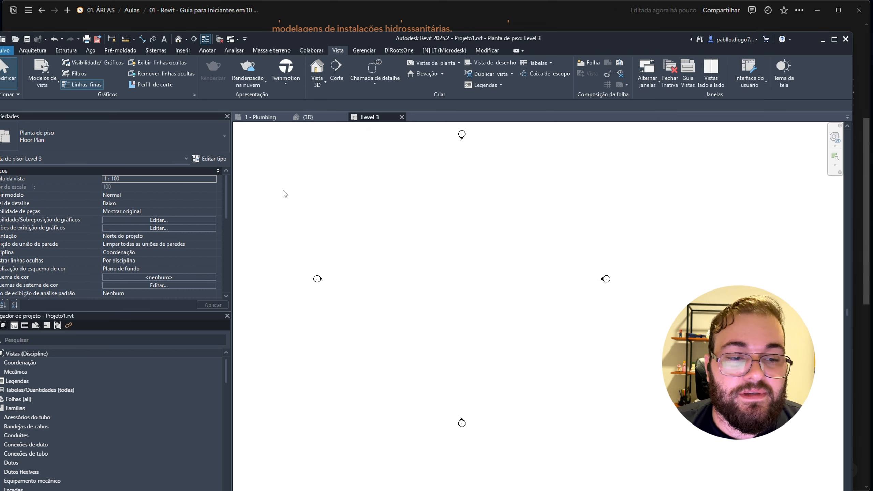
pyautogui.scroll(-10, 134, 224)
pyautogui.scroll(2, 155, 227)
pyautogui.click(164, 204)
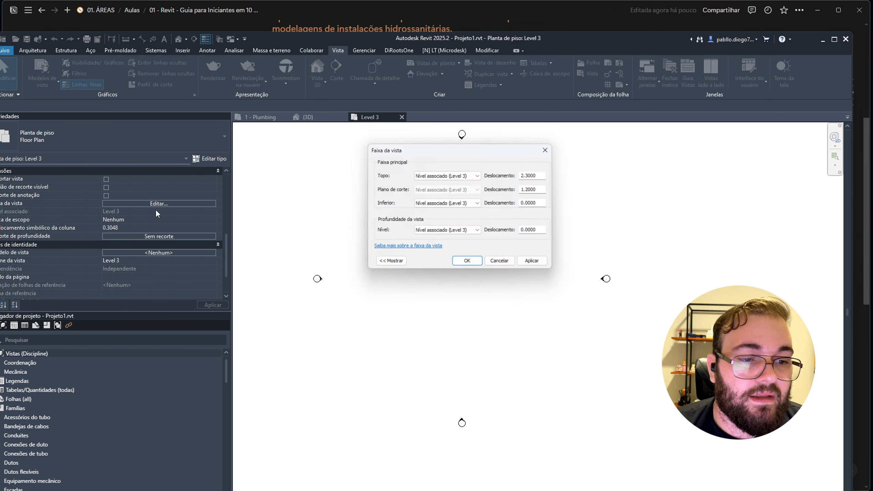
pyautogui.doubleClick(537, 175)
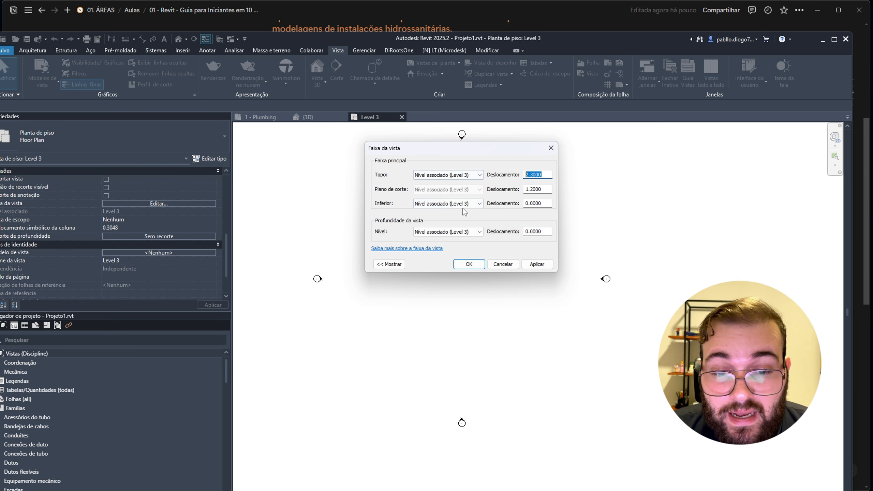
pyautogui.doubleClick(540, 204)
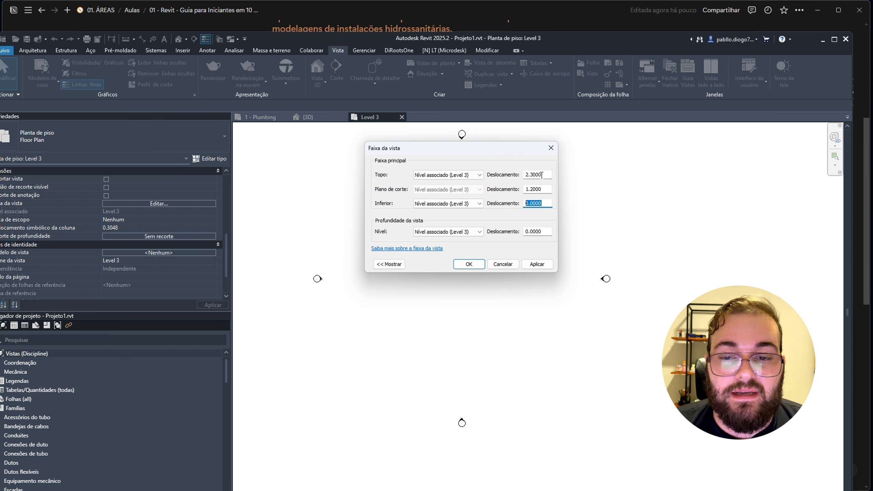
pyautogui.click(469, 204)
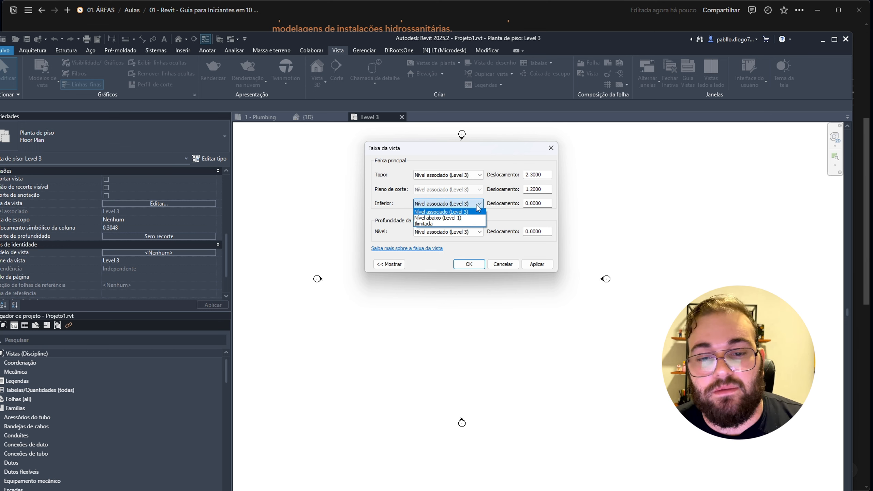
pyautogui.click(476, 211)
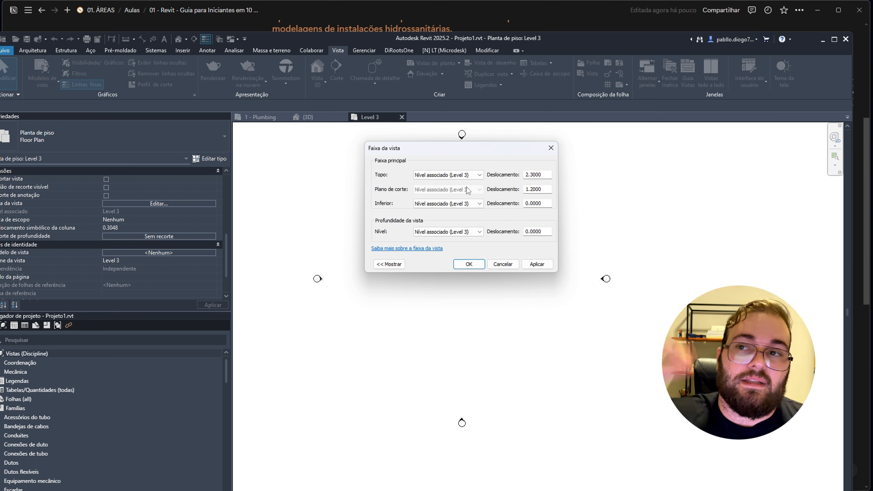
pyautogui.click(470, 264)
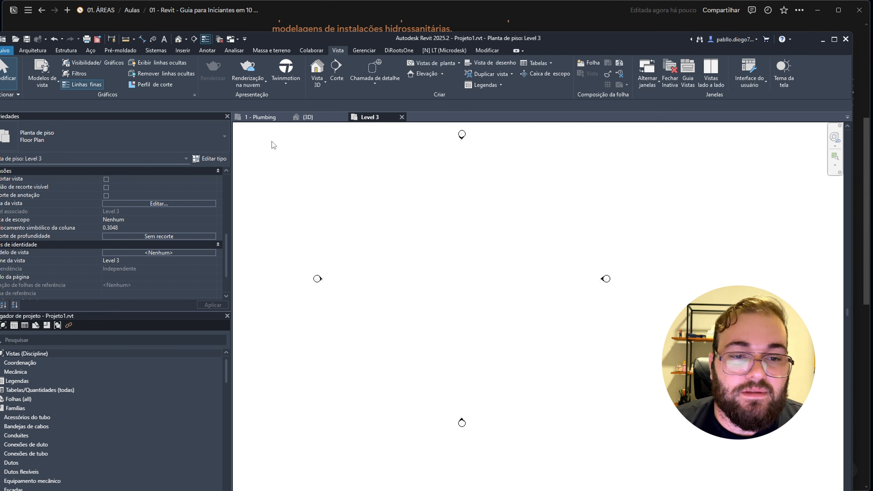
# Orient the 3D view to the left face (Esquerda) and try to copy Level 3 upward by about 2.3 m
pyautogui.click(307, 117)
pyautogui.click(793, 170)
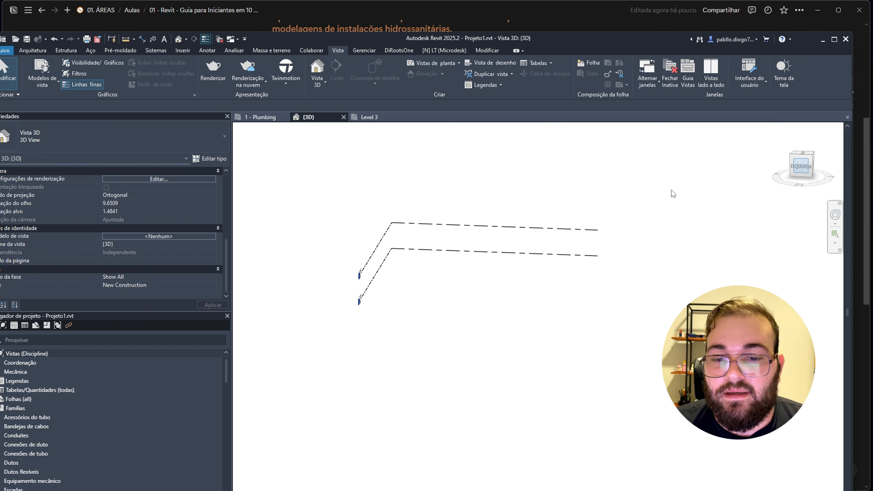
pyautogui.click(441, 293)
pyautogui.scroll(-2, 440, 293)
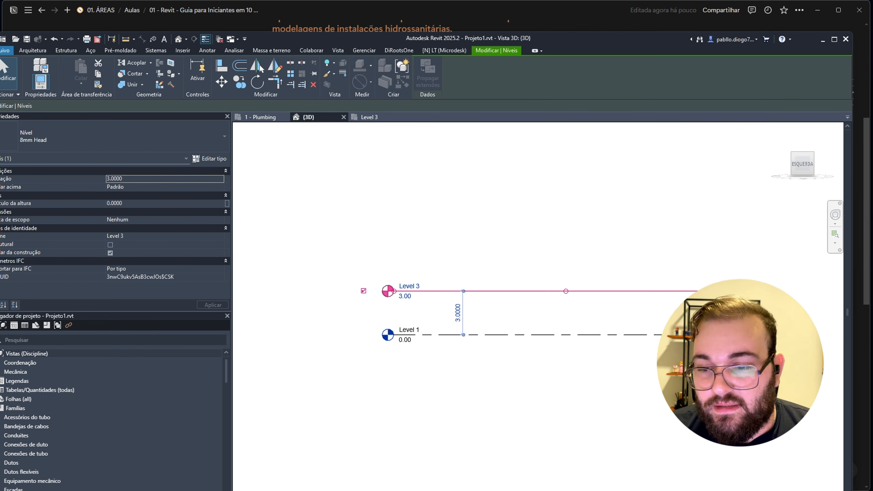
pyautogui.press('c')
pyautogui.press('o')
pyautogui.click(703, 291)
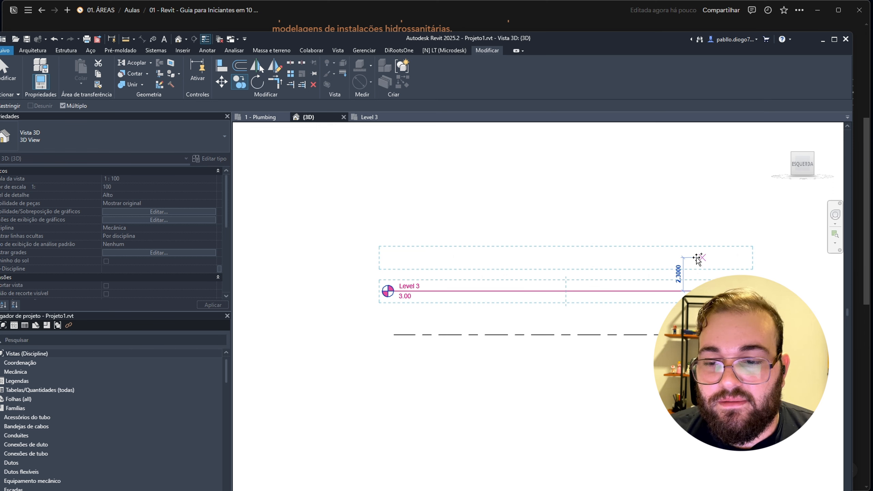
pyautogui.press('Escape')
# In the Level 3 plan, draw an L-shaped 100 mm run of Tubo - Esgoto - Série Normal at an intermediate elevation of 0.5 m
pyautogui.click(261, 117)
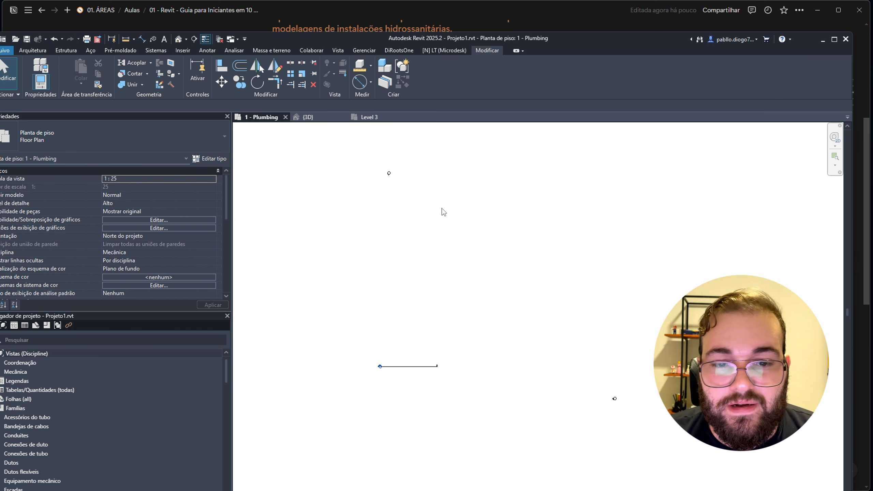
pyautogui.click(366, 117)
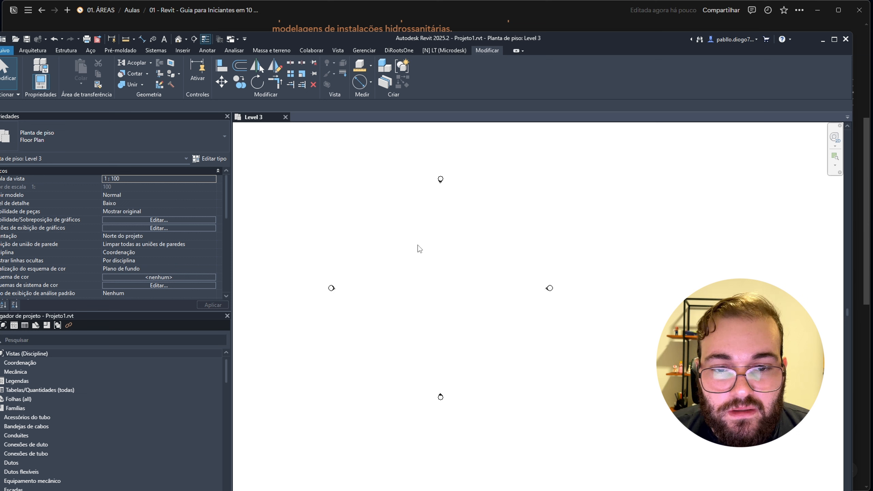
pyautogui.press('p')
pyautogui.press('i')
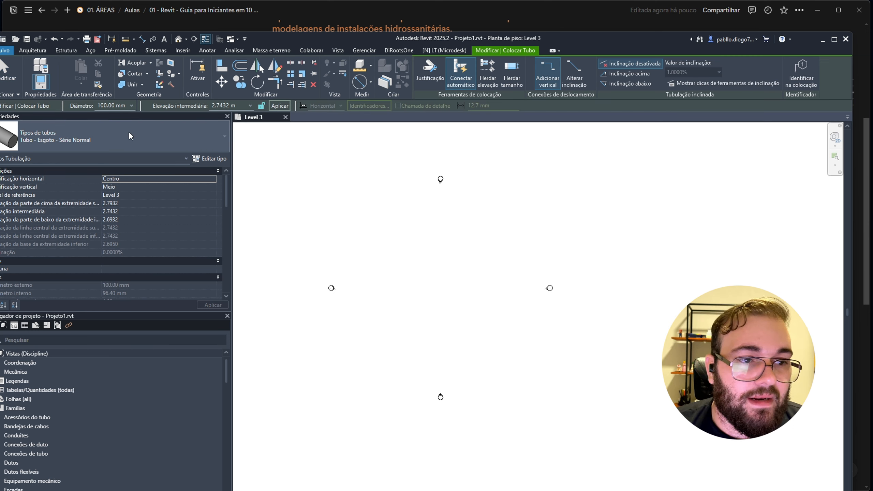
pyautogui.click(232, 106)
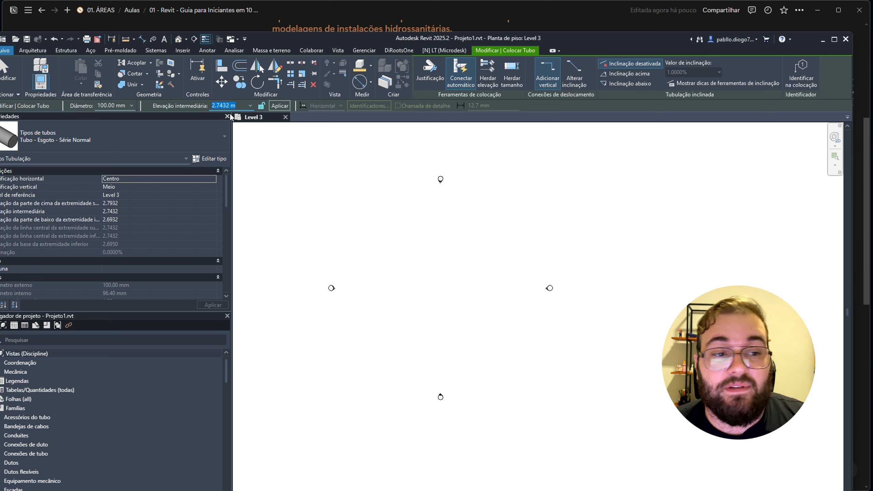
pyautogui.write('0,')
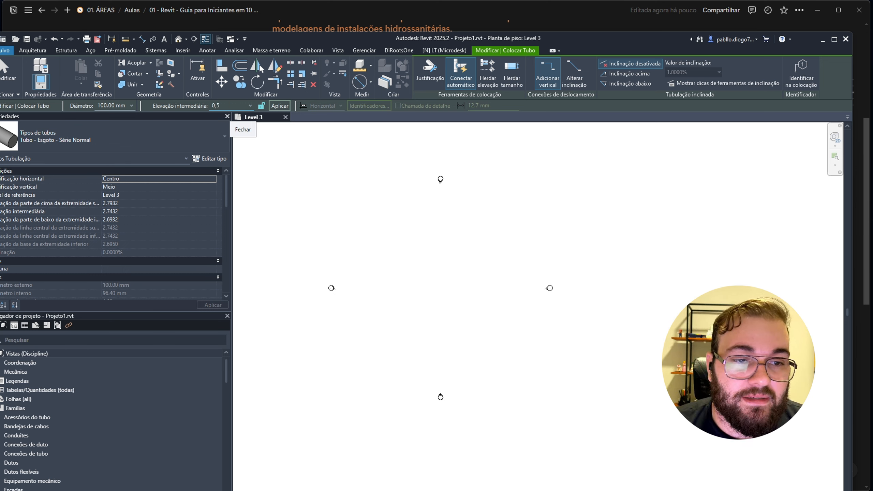
pyautogui.write('5')
pyautogui.press('BackSpace')
pyautogui.press('BackSpace')
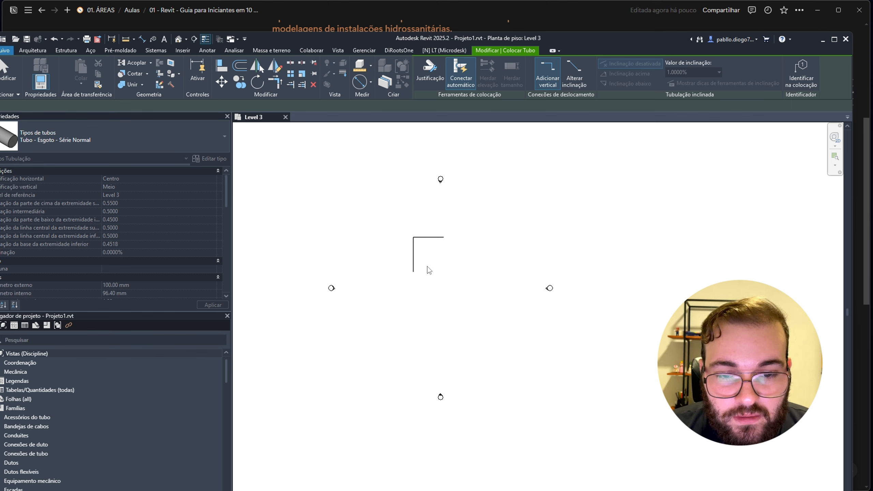
pyautogui.press('Escape')
pyautogui.press('Escape')
# Maximize the Revit window and set the Level 3 plan to the Cores consistentes visual style and detail level Alto
pyautogui.scroll(2, 426, 268)
pyautogui.moveTo(441, 281); pyautogui.dragTo(439, 234, button='middle')
pyautogui.scroll(-2, 435, 234)
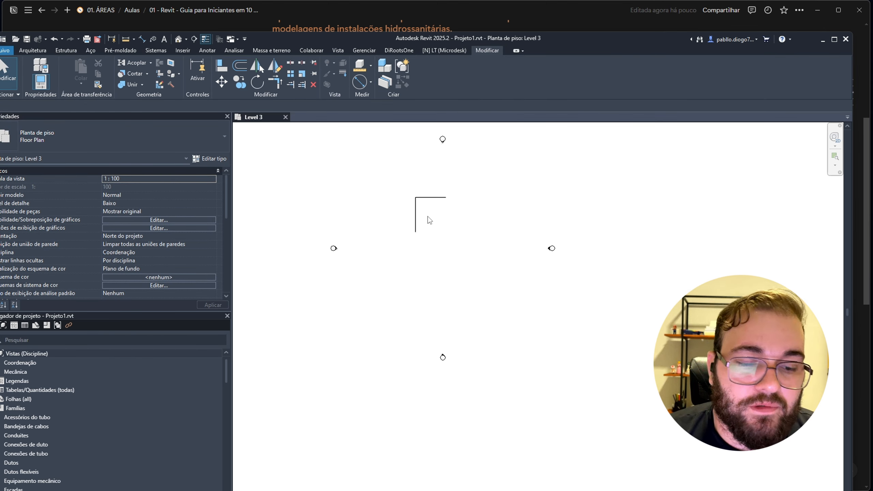
pyautogui.scroll(1, 427, 216)
pyautogui.moveTo(322, 38); pyautogui.dragTo(339, 7)
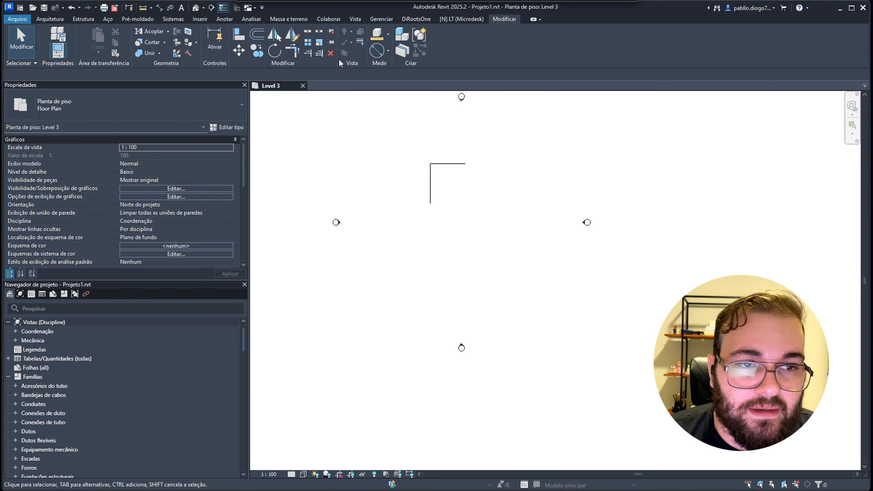
pyautogui.click(303, 474)
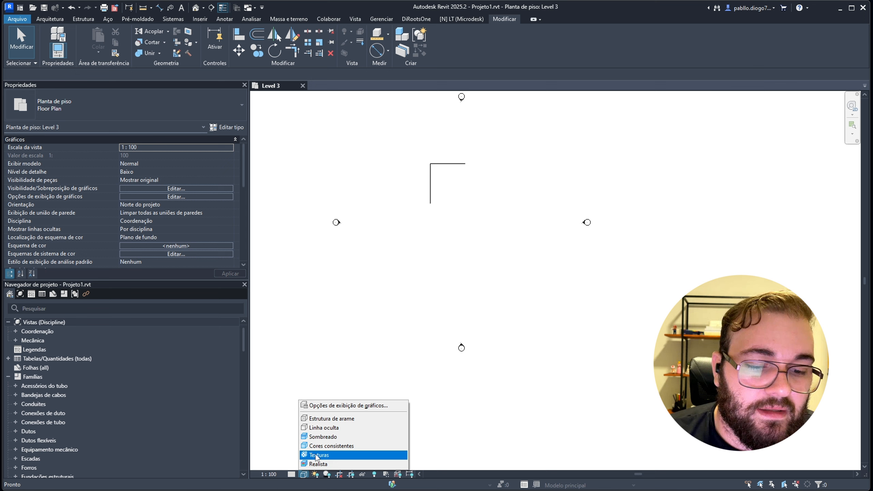
pyautogui.click(330, 446)
pyautogui.click(292, 474)
pyautogui.click(300, 464)
# Examine the elbow joining the two pipes of the L-shaped run up close
pyautogui.scroll(1, 418, 170)
pyautogui.scroll(6, 426, 163)
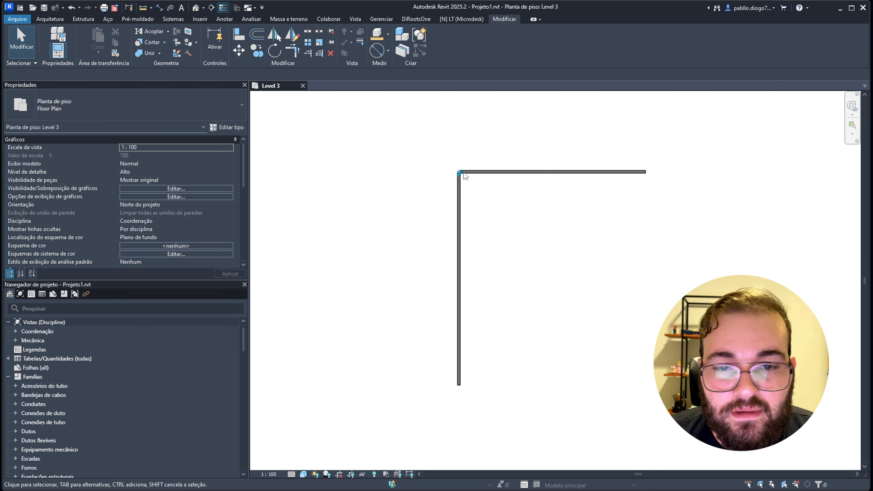
pyautogui.press('Tab')
pyautogui.click(435, 182)
pyautogui.scroll(-3, 435, 182)
pyautogui.click(462, 164)
pyautogui.scroll(4, 461, 165)
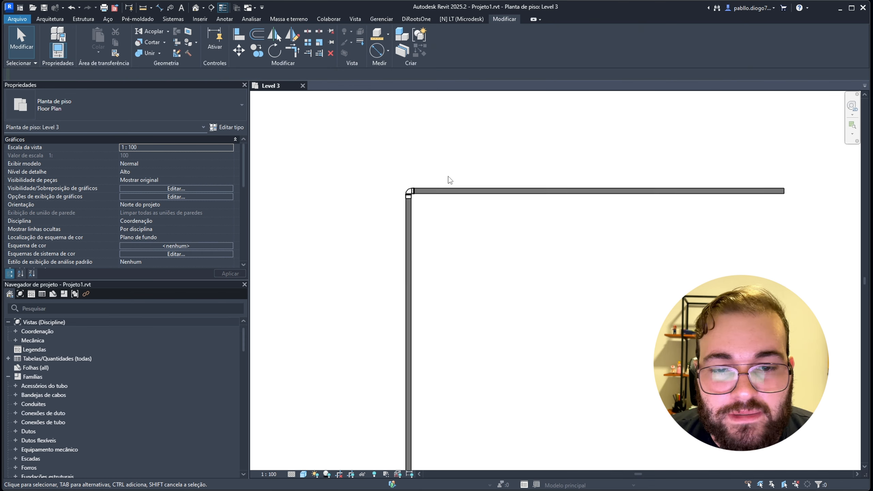
pyautogui.scroll(-4, 448, 178)
pyautogui.click(433, 211)
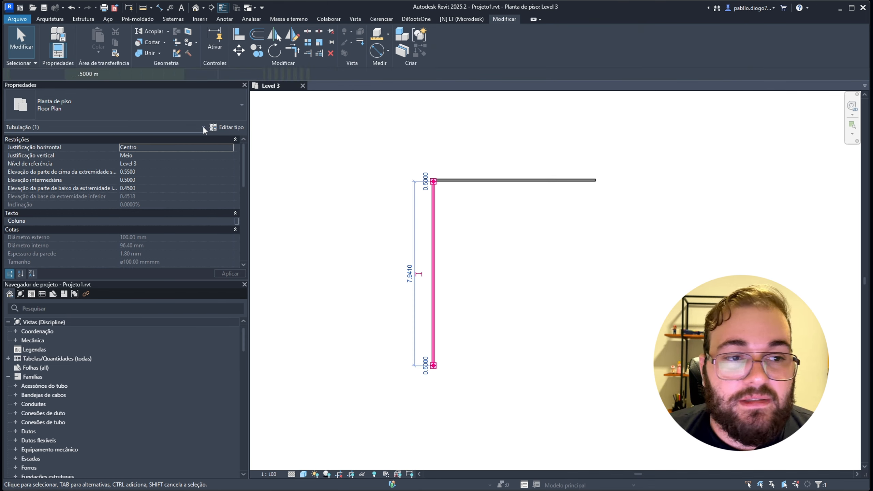
pyautogui.click(239, 74)
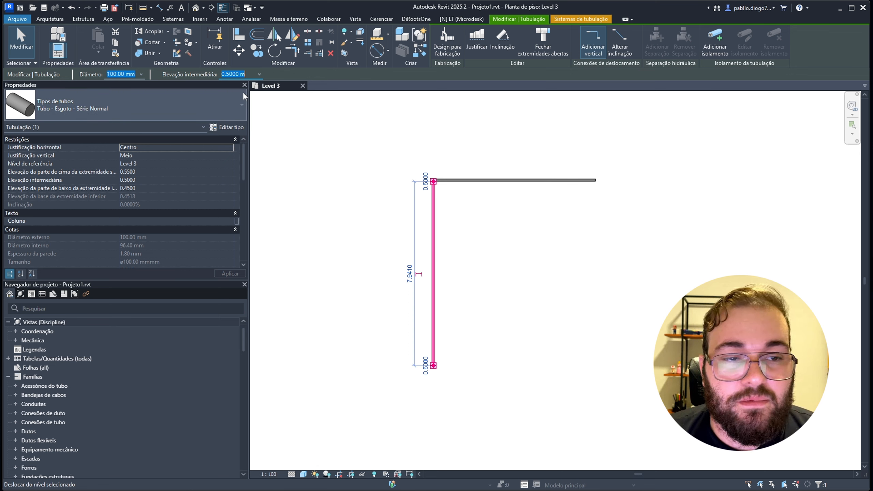
pyautogui.write('-50')
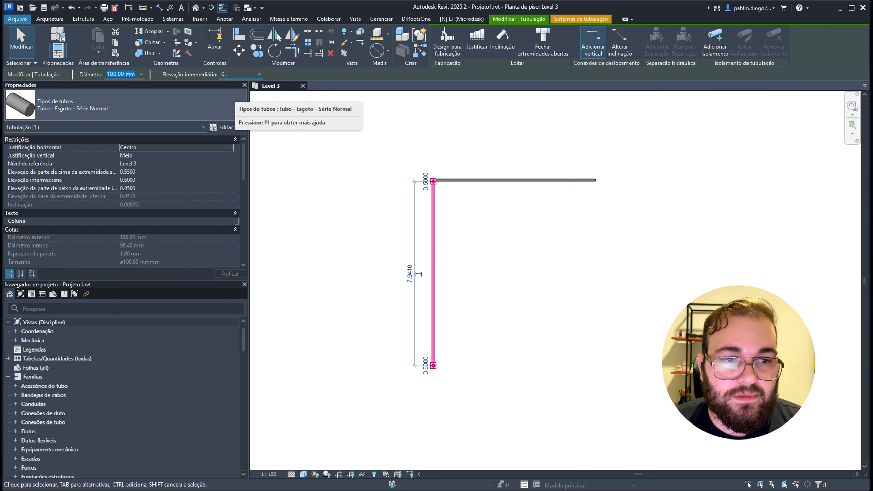
pyautogui.press('Escape')
pyautogui.press('k')
pyautogui.press('s')
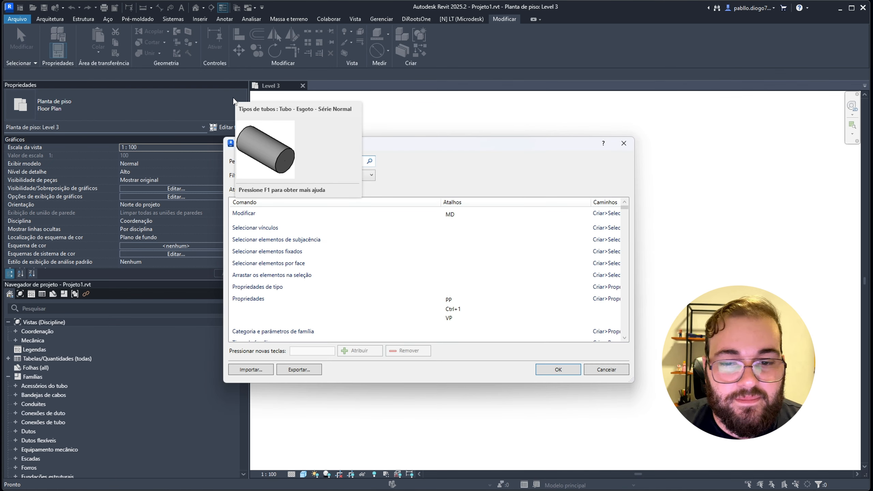
pyautogui.press('Escape')
# Set the project units' decimal symbol and digit grouping to the 123.456.789,00 format
pyautogui.press('u')
pyautogui.press('n')
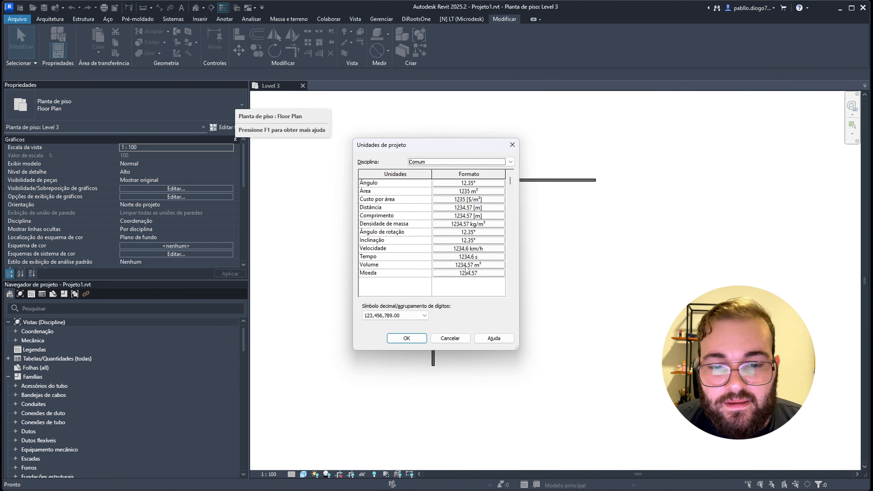
pyautogui.click(421, 316)
pyautogui.click(406, 330)
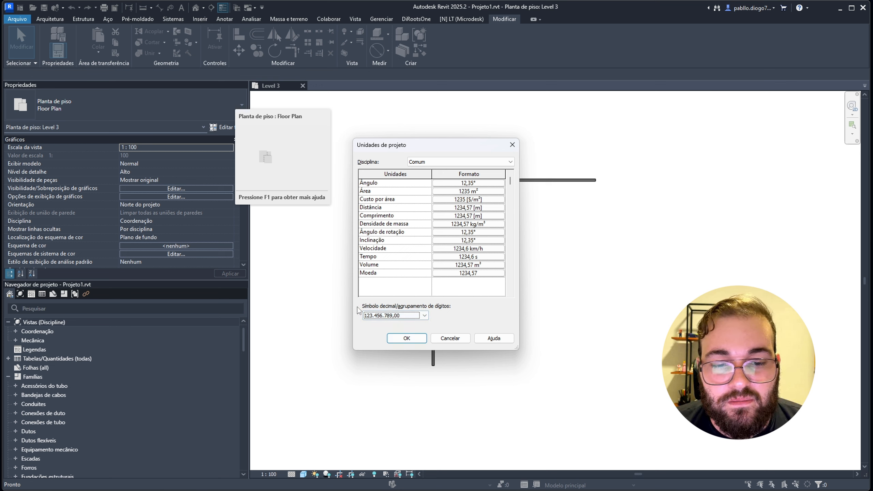
pyautogui.click(406, 338)
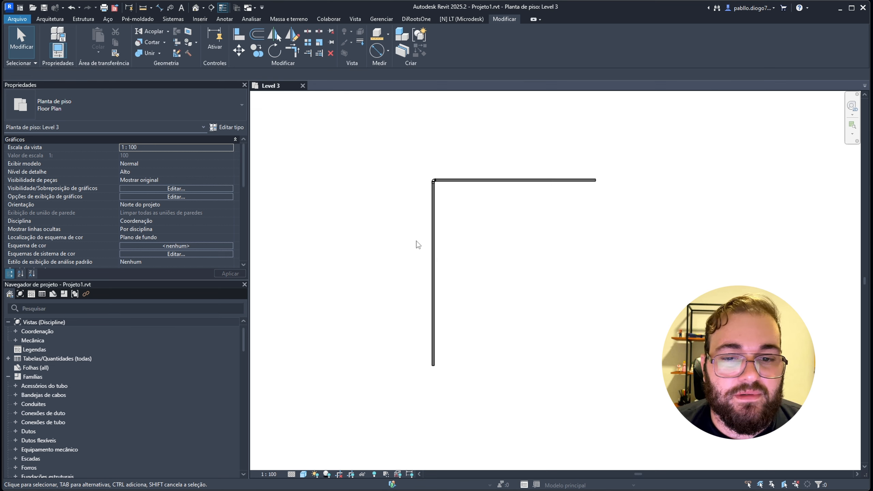
# Try to set the intermediate elevation of the vertical pipe in the Level 3 plan to -0,5 m
pyautogui.click(432, 245)
pyautogui.doubleClick(237, 75)
pyautogui.write('0')
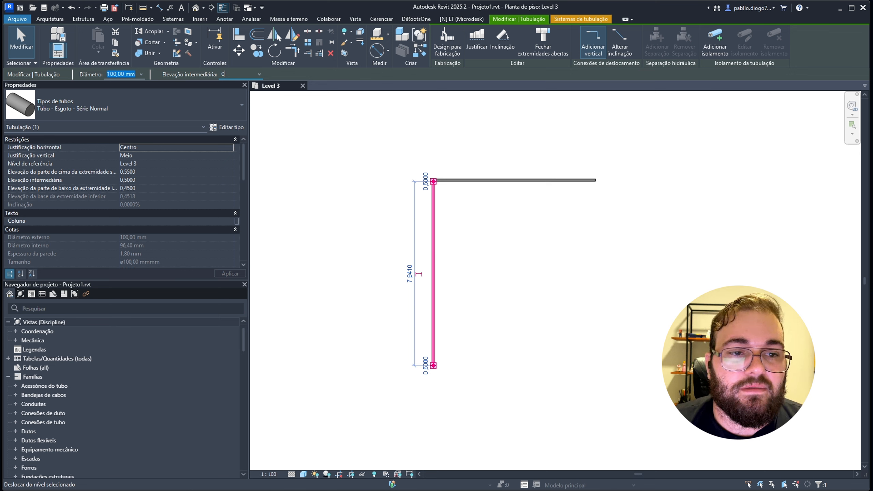
pyautogui.write(',5')
pyautogui.press('Return')
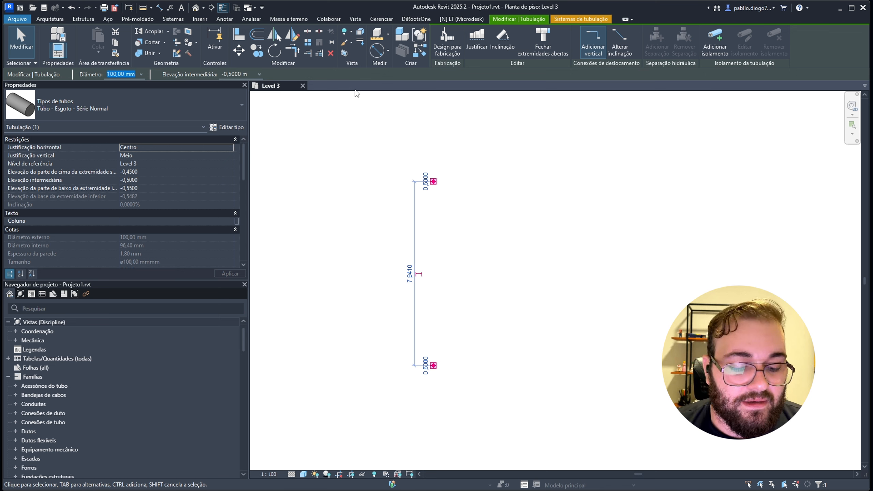
pyautogui.hotkey('ctrl', 'z')
# Set the intermediate elevation of the whole L-shaped pipe run, including its elbow, to 2 m
pyautogui.moveTo(474, 219); pyautogui.dragTo(402, 157)
pyautogui.click(253, 73)
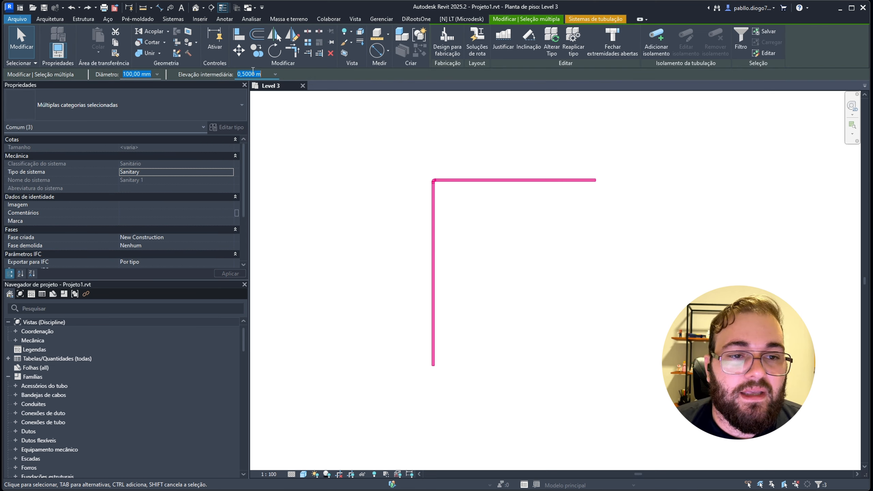
pyautogui.write('2')
pyautogui.press('Return')
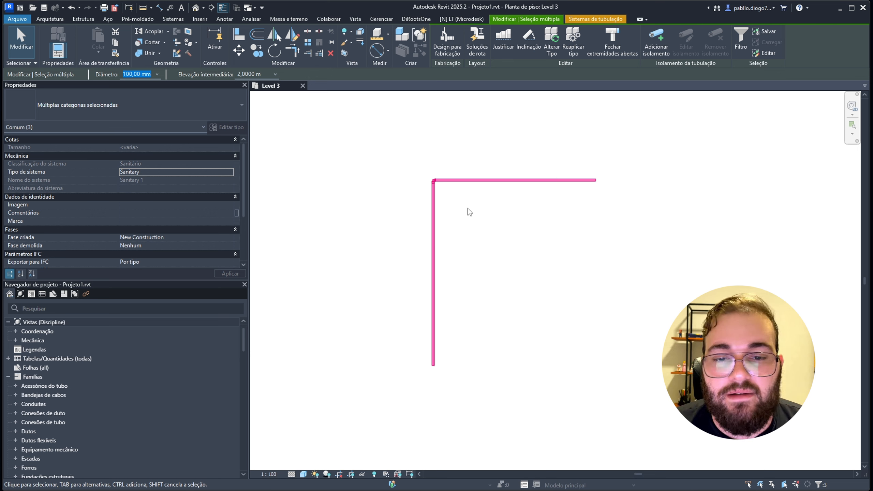
# Try an intermediate elevation of 240 m on the entire L-shaped pipe run
pyautogui.click(247, 74)
pyautogui.write('240')
pyautogui.press('Return')
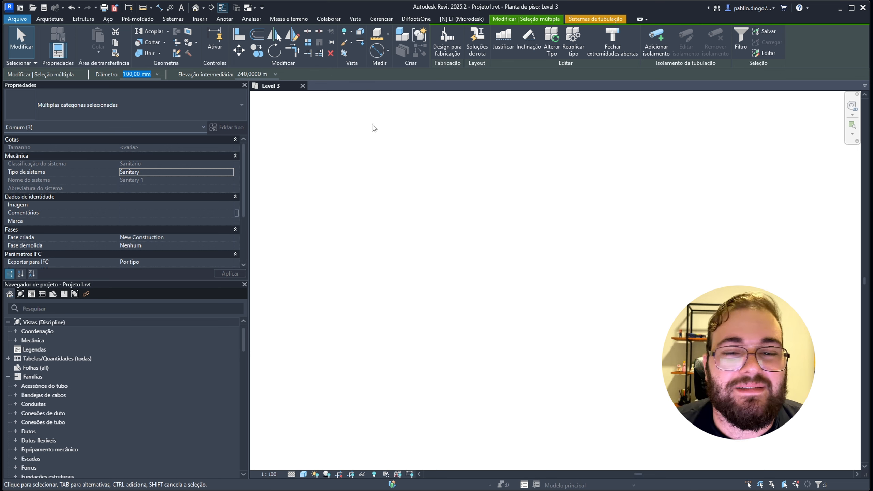
pyautogui.hotkey('ctrl', 'z')
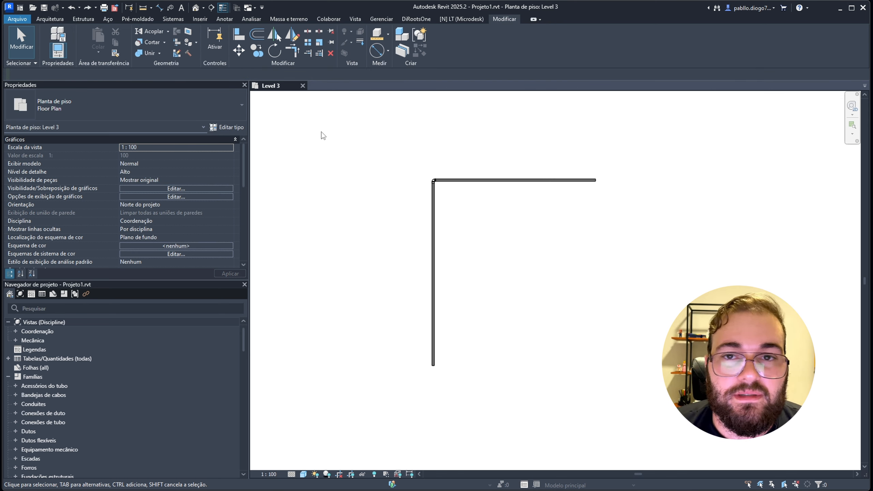
pyautogui.scroll(1, 444, 188)
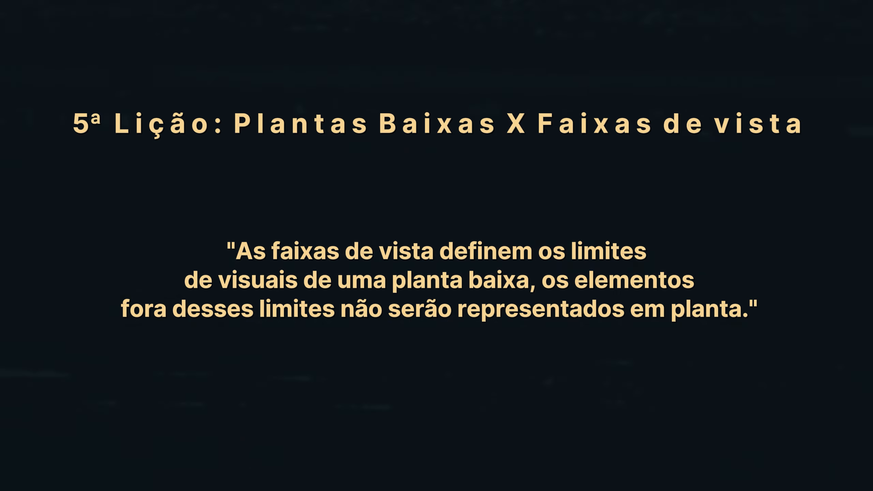
# Switch to the Notion lesson notes and review the Paredes and Pisos topics in the Conteúdo list
pyautogui.hotkey('alt', 'Tab')
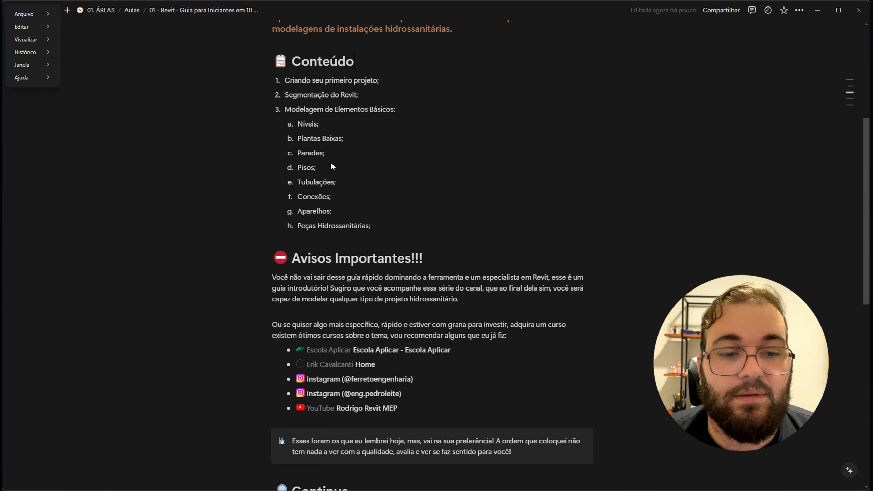
pyautogui.click(320, 153)
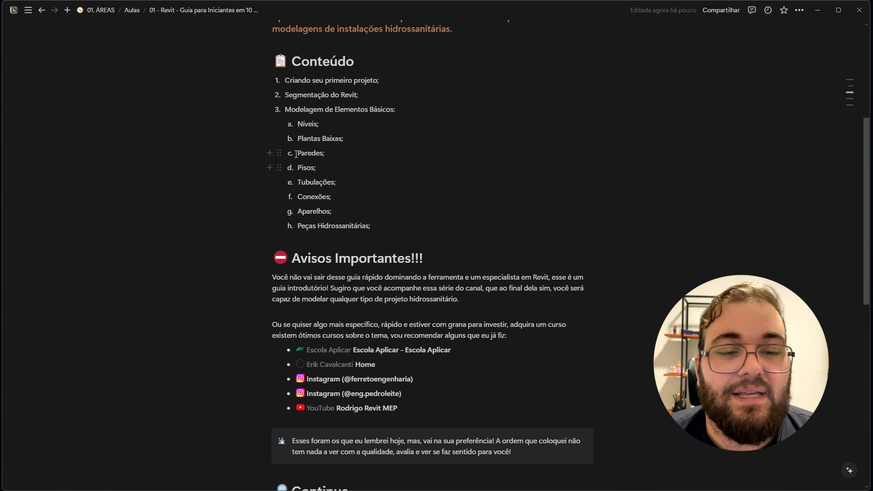
pyautogui.moveTo(296, 155); pyautogui.dragTo(332, 162)
pyautogui.click(334, 168)
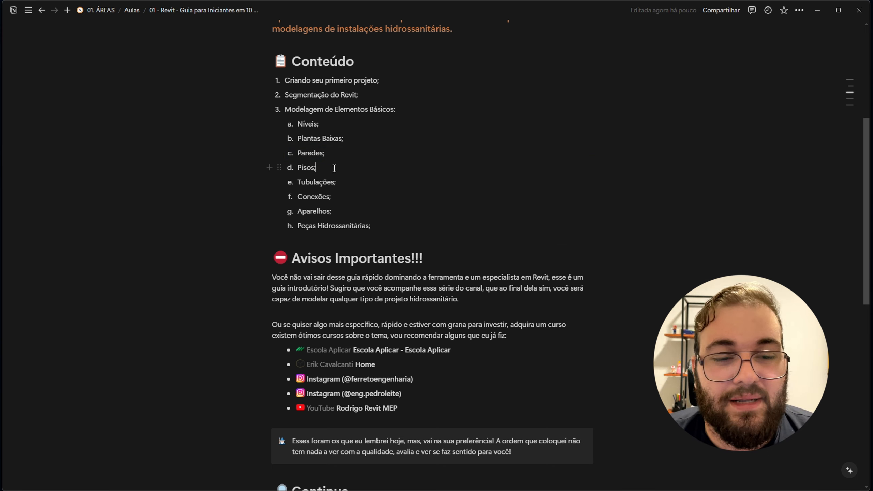
# Switch back to Revit and delete the L-shaped pipe run from the Level 3 plan
pyautogui.hotkey('alt', 'Tab')
pyautogui.press('Delete')
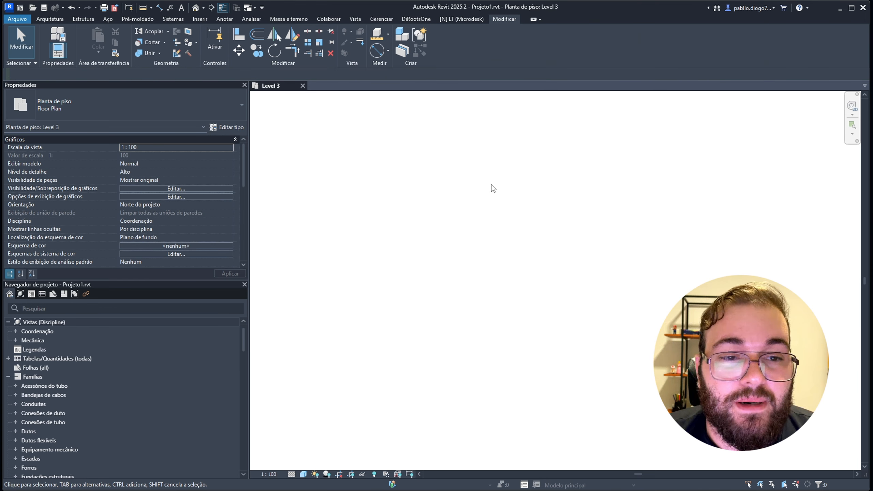
# Draw a straight vertical Generic - 200mm basic wall about 5.8 m long in the Level 3 plan
pyautogui.click(48, 18)
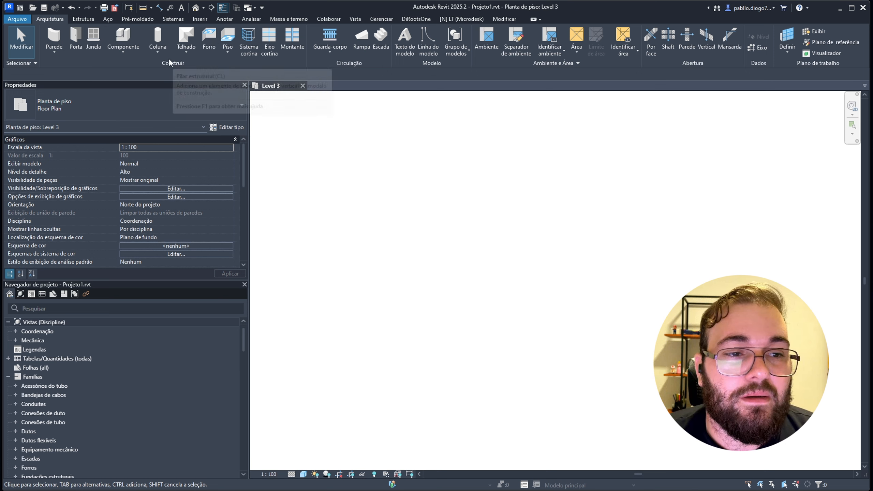
pyautogui.click(54, 36)
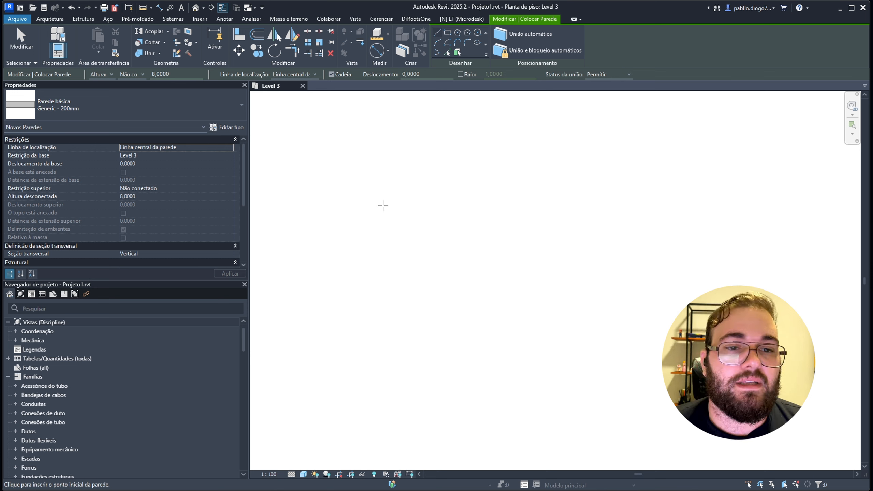
pyautogui.click(372, 324)
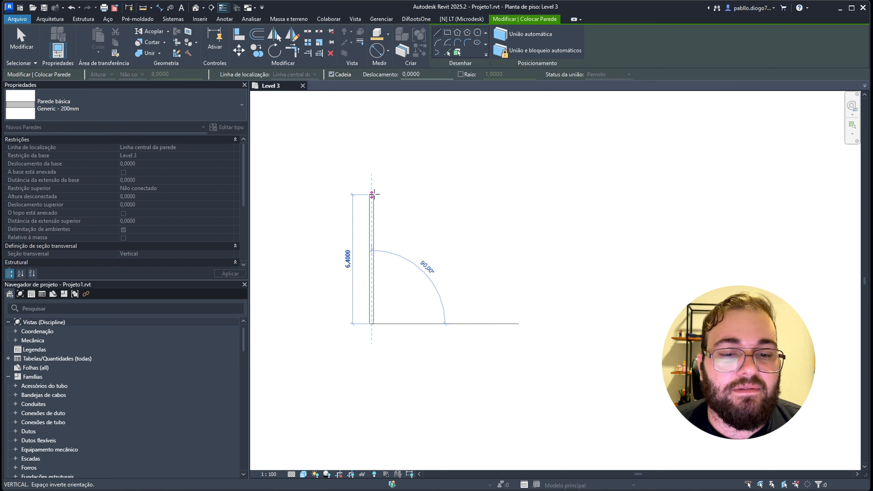
pyautogui.press('Escape')
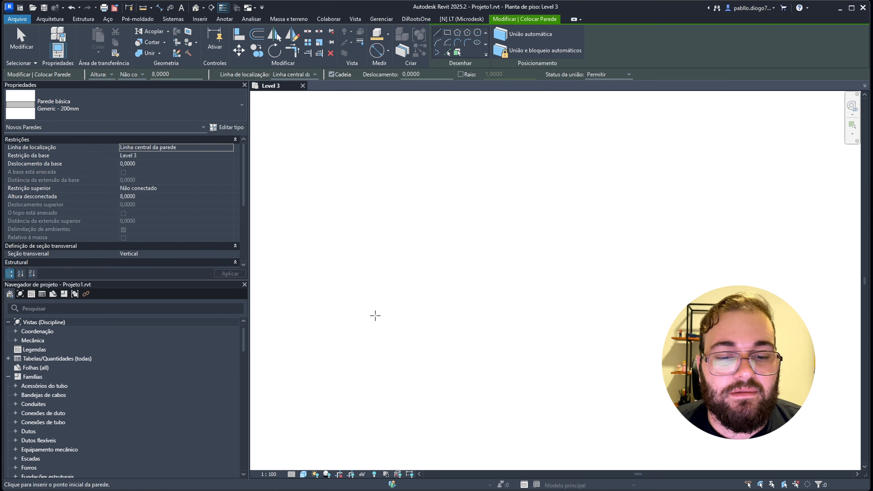
pyautogui.click(375, 316)
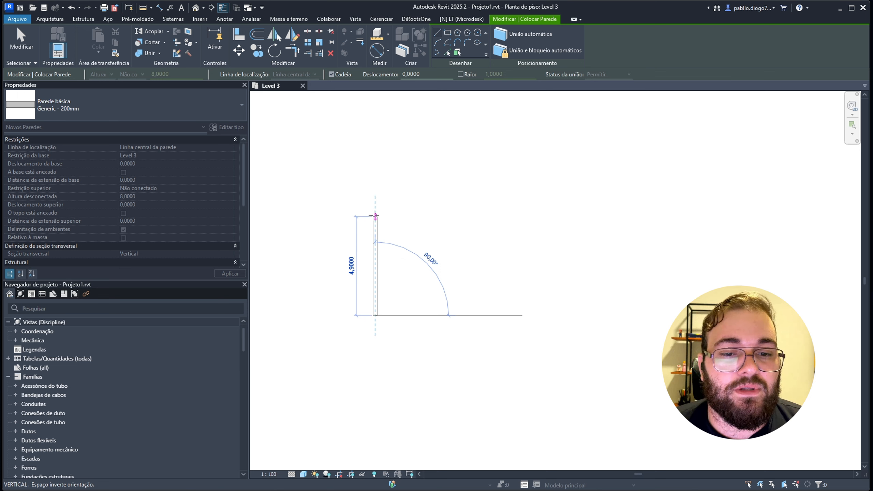
pyautogui.click(375, 199)
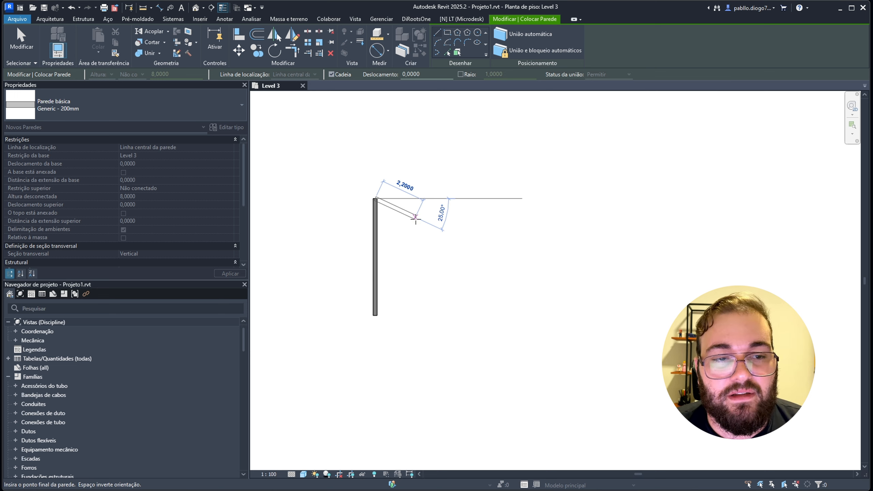
pyautogui.press('Escape')
pyautogui.press('Escape')
# Open the 3D view of the project with the new wall selected
pyautogui.click(375, 241)
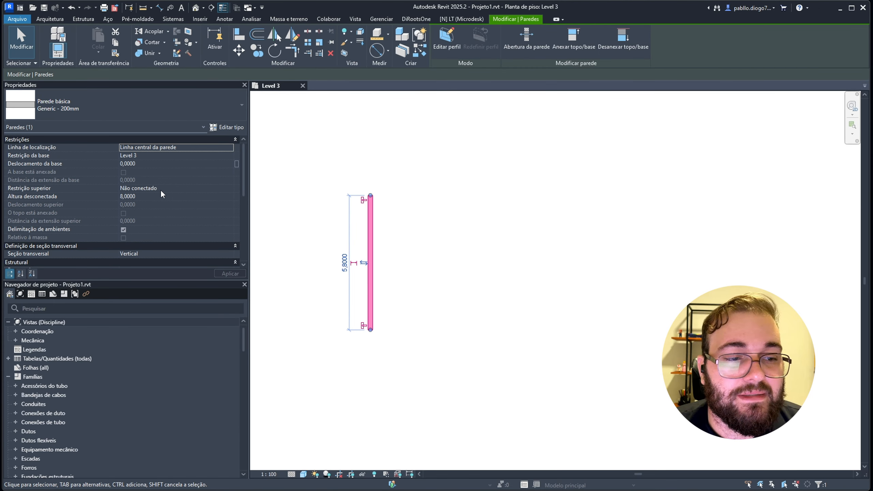
pyautogui.click(137, 197)
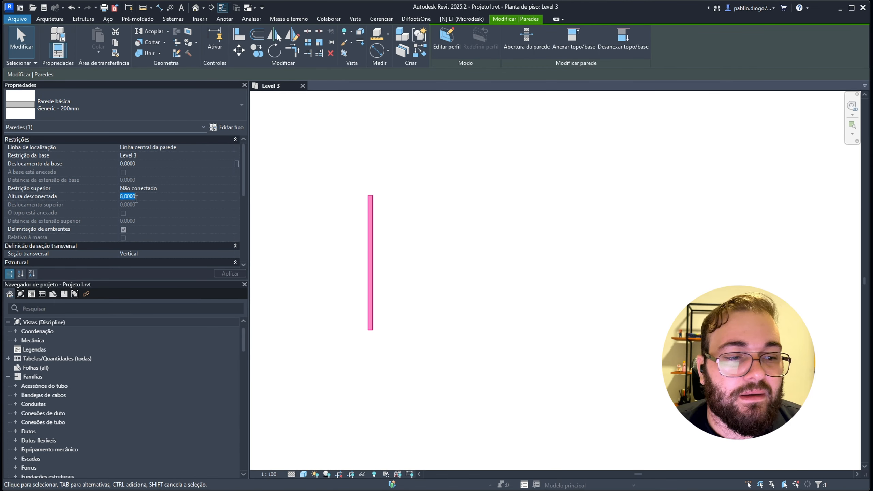
pyautogui.press('3')
pyautogui.press('d')
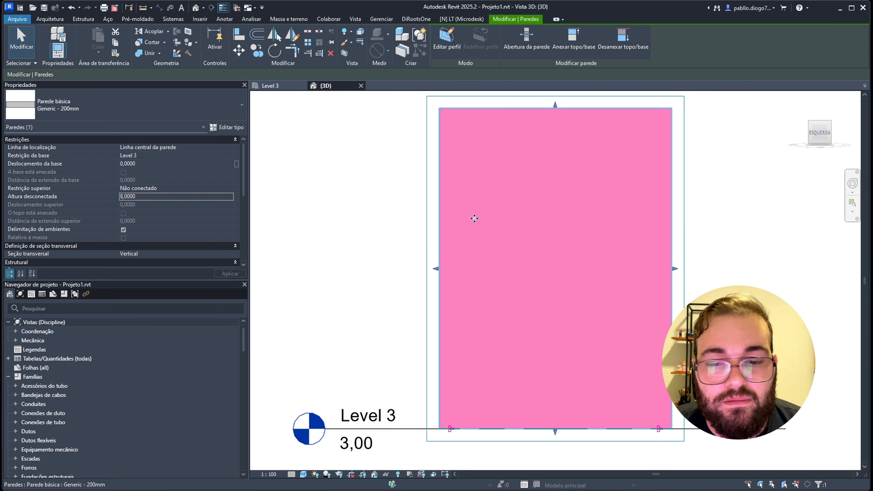
pyautogui.scroll(-3, 479, 217)
pyautogui.press('Escape')
pyautogui.click(520, 245)
pyautogui.scroll(1, 430, 247)
pyautogui.scroll(-3, 443, 243)
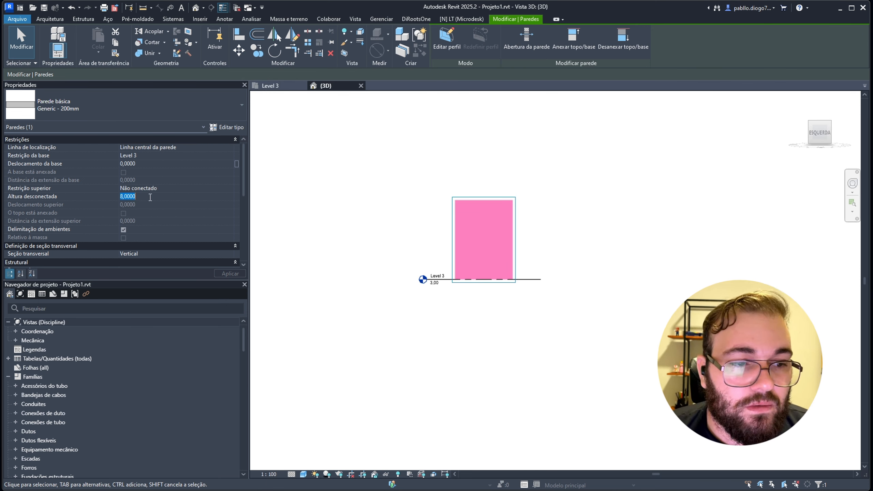
# Set the wall's unconnected height (Altura desconectada) to 1 m
pyautogui.scroll(1, 466, 203)
pyautogui.click(176, 199)
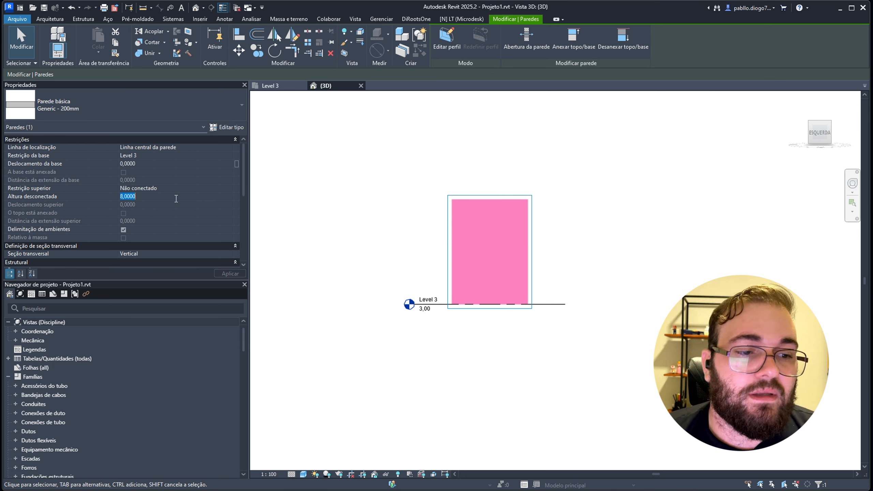
pyautogui.write('1')
pyautogui.press('Return')
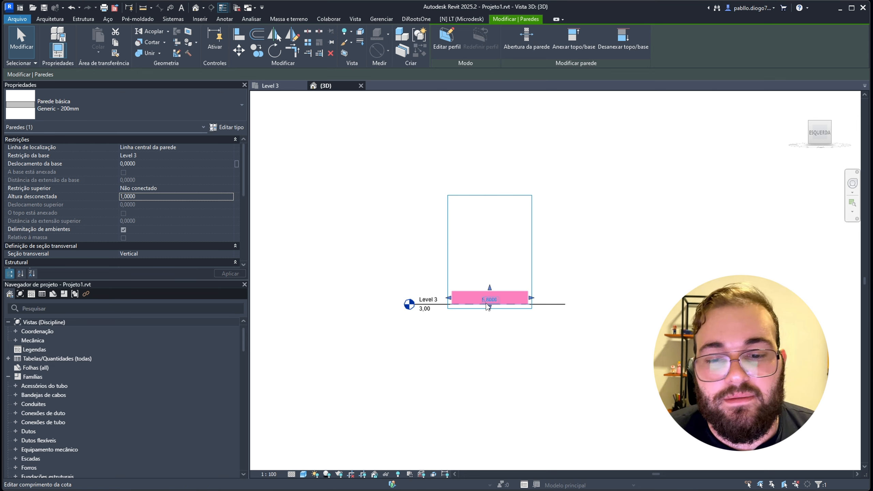
# Set the wall's base offset (Deslocamento da base) from Level 3 to 0,5 m
pyautogui.scroll(5, 494, 301)
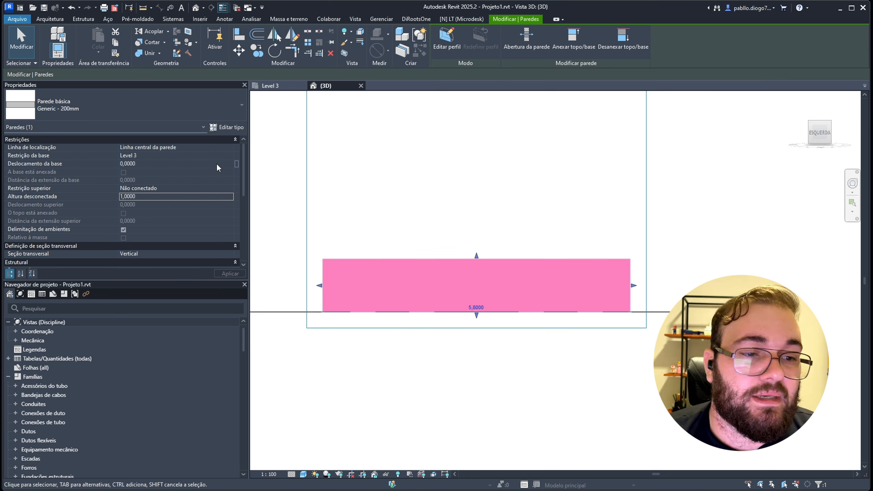
pyautogui.click(151, 164)
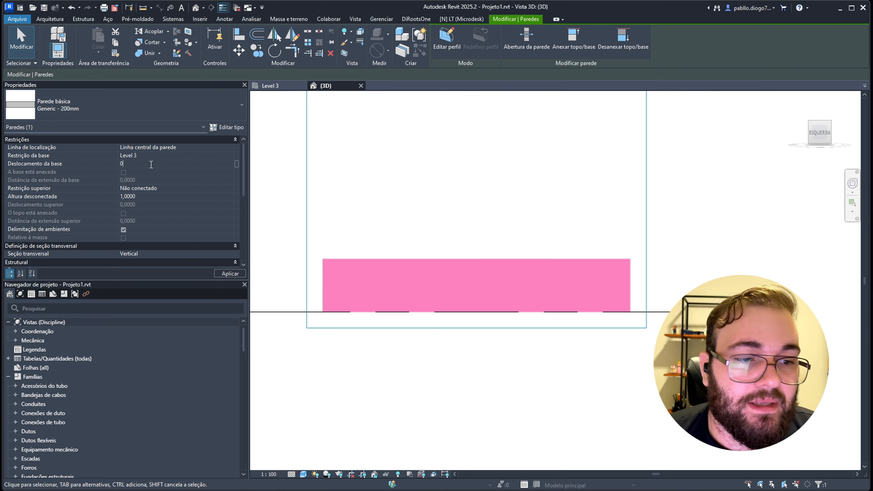
pyautogui.click(425, 199)
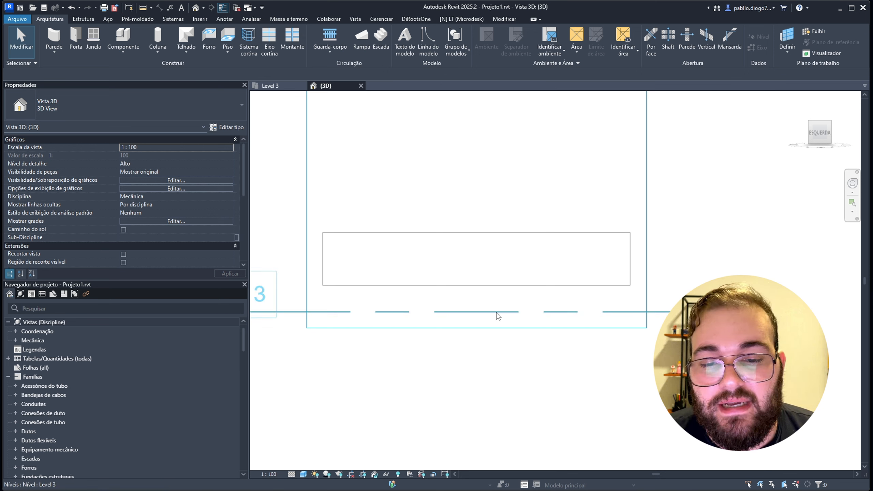
pyautogui.click(453, 274)
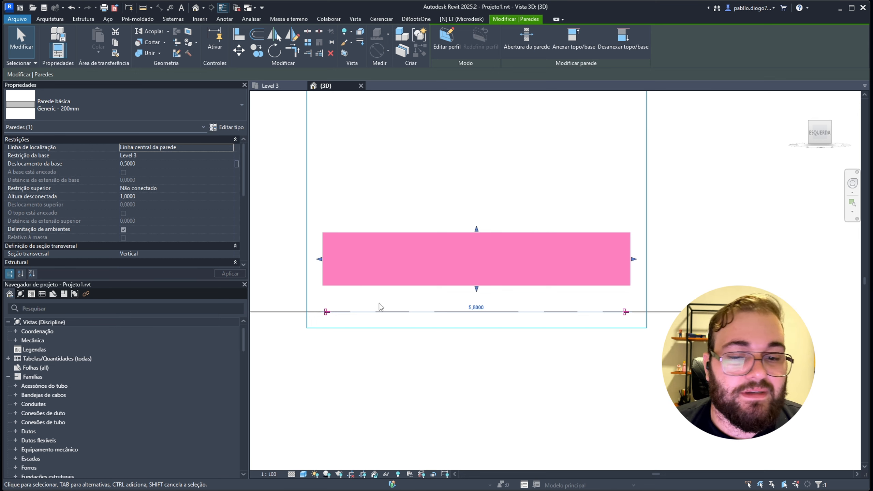
pyautogui.scroll(-5, 380, 308)
pyautogui.click(445, 281)
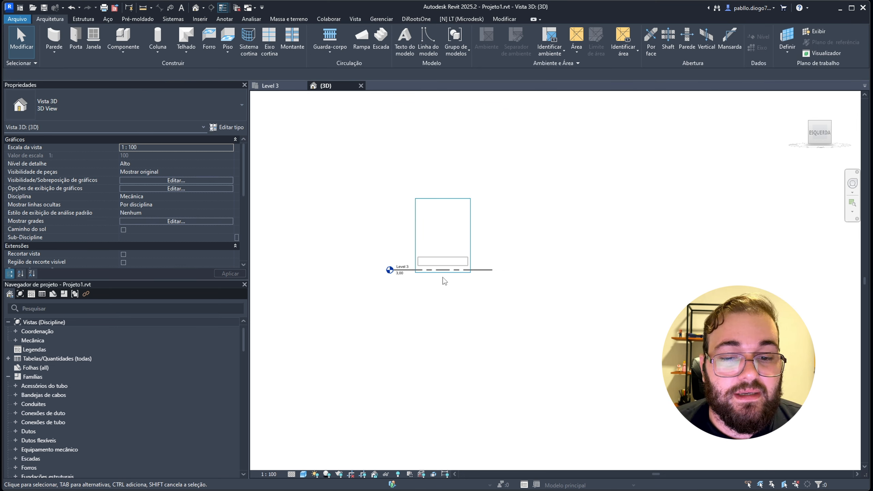
# Extend the lower boundary of the 3D view's section box downward past Level 1
pyautogui.click(439, 272)
pyautogui.moveTo(442, 274); pyautogui.dragTo(436, 436)
pyautogui.scroll(3, 424, 279)
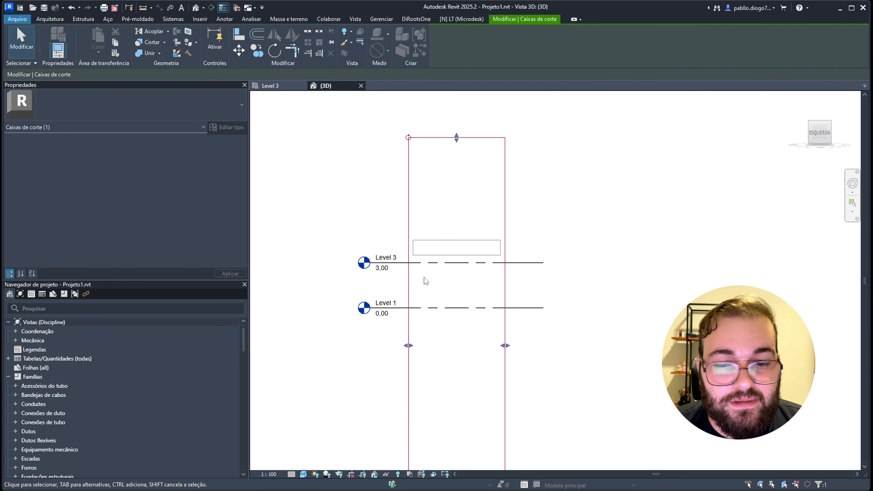
pyautogui.scroll(3, 430, 262)
# Try setting the 1 m high wall's base constraint (Restrição da base) to Level 1, and undo the change
pyautogui.click(437, 242)
pyautogui.click(230, 155)
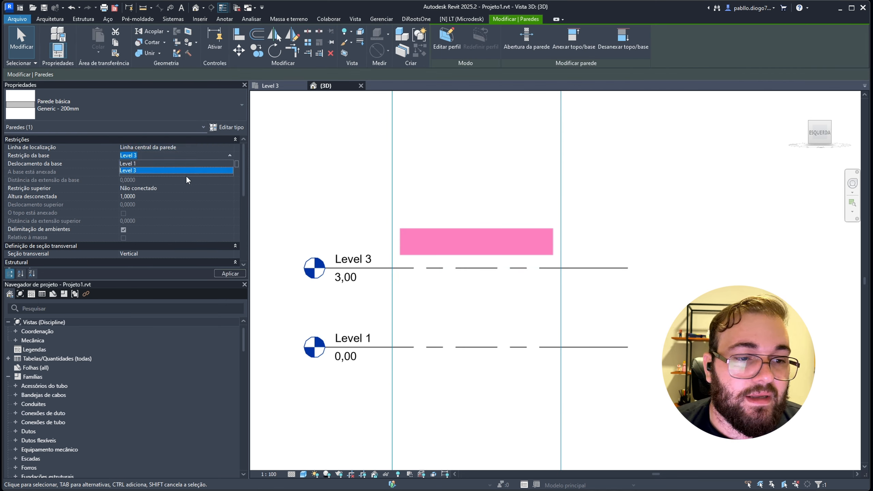
pyautogui.click(160, 162)
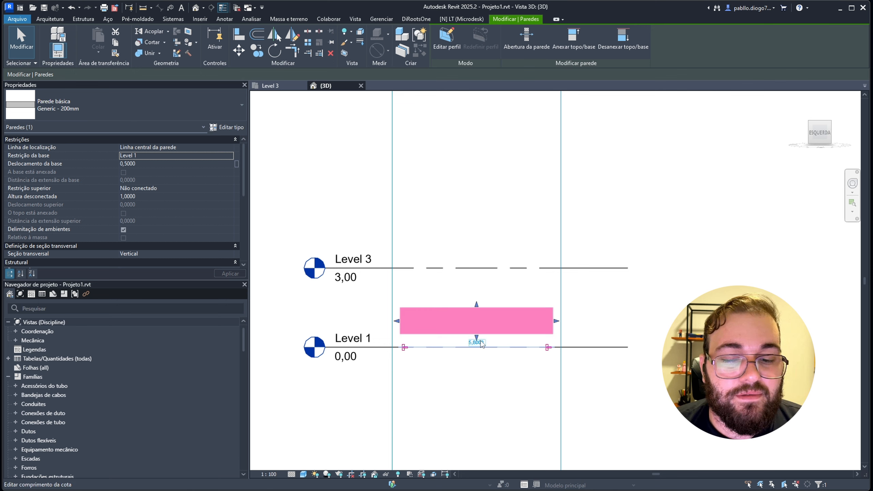
pyautogui.hotkey('ctrl', 'z')
pyautogui.scroll(1, 472, 232)
pyautogui.keyDown('shift'); pyautogui.moveTo(579, 269); pyautogui.dragTo(387, 237); pyautogui.keyUp('shift')
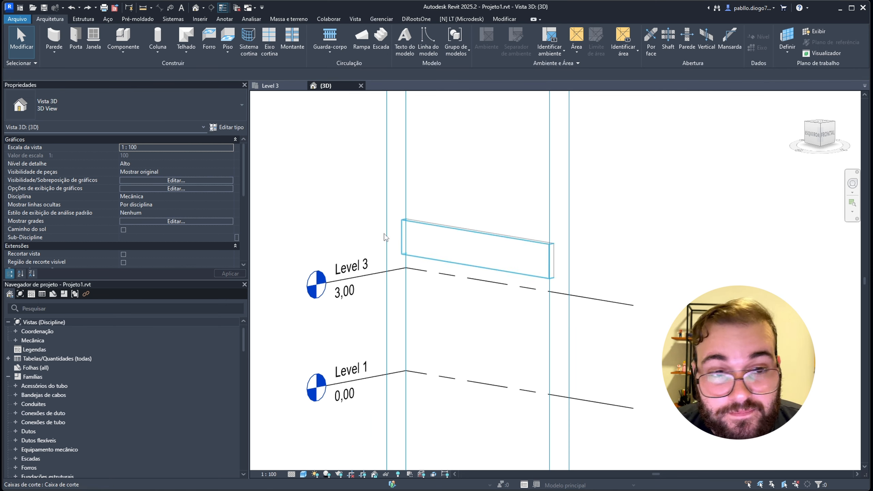
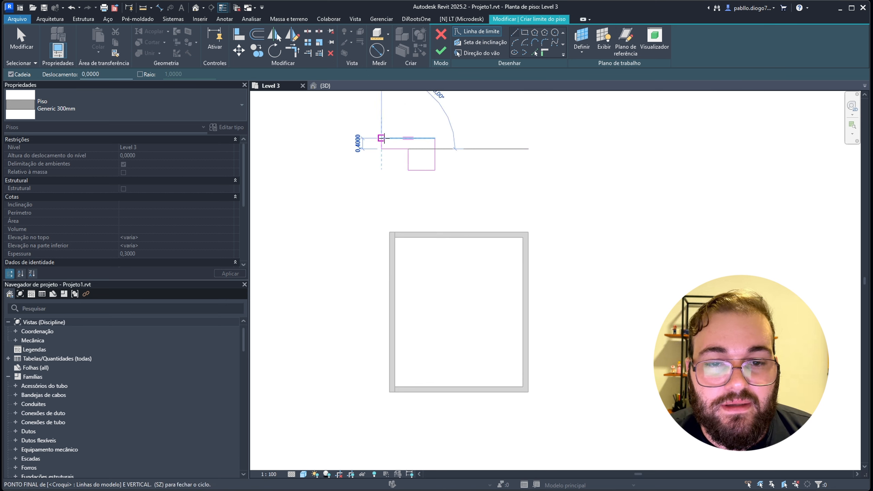
# Close the small L-shaped boundary of the Generic 300mm floor sketch above the room in the Level 3 plan
pyautogui.click(382, 138)
pyautogui.press('Escape')
pyautogui.press('Escape')
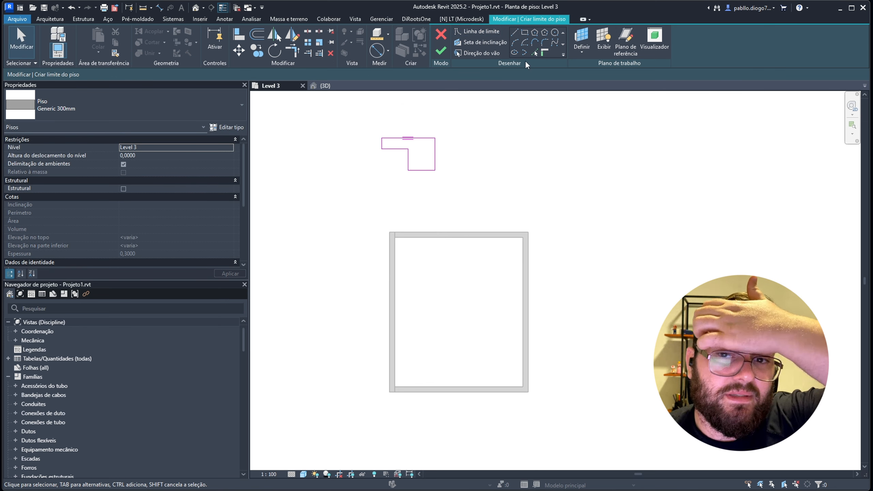
# Sketch an irregular outline of connected straight boundary lines beside the L-shaped floor boundary
pyautogui.click(514, 32)
pyautogui.click(435, 149)
pyautogui.click(496, 203)
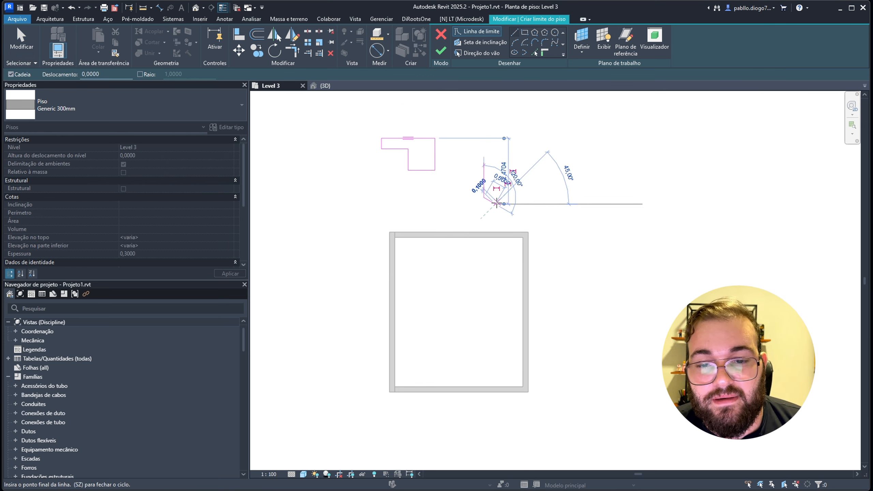
pyautogui.click(523, 195)
pyautogui.click(528, 185)
pyautogui.click(518, 158)
pyautogui.click(508, 146)
pyautogui.click(498, 140)
pyautogui.press('Escape')
pyautogui.press('Escape')
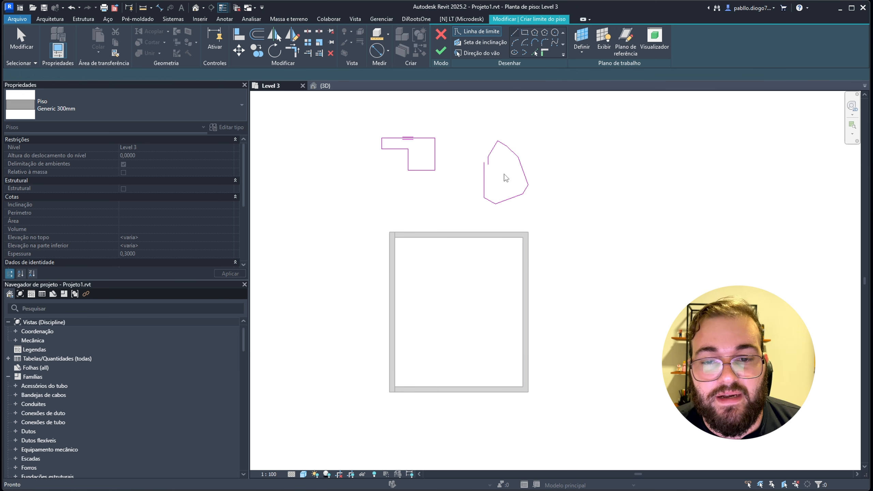
# Add a rectangular floor boundary beside the L-shaped one, above the room in the Level 3 plan
pyautogui.click(525, 33)
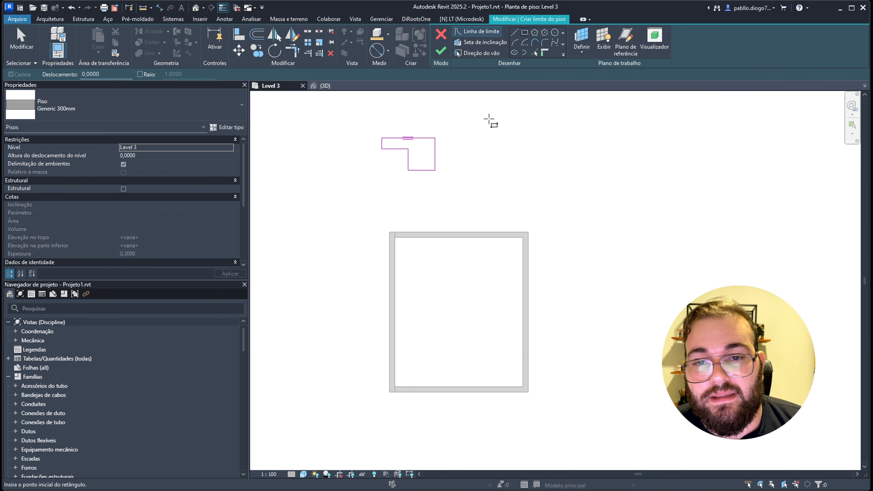
pyautogui.click(478, 129)
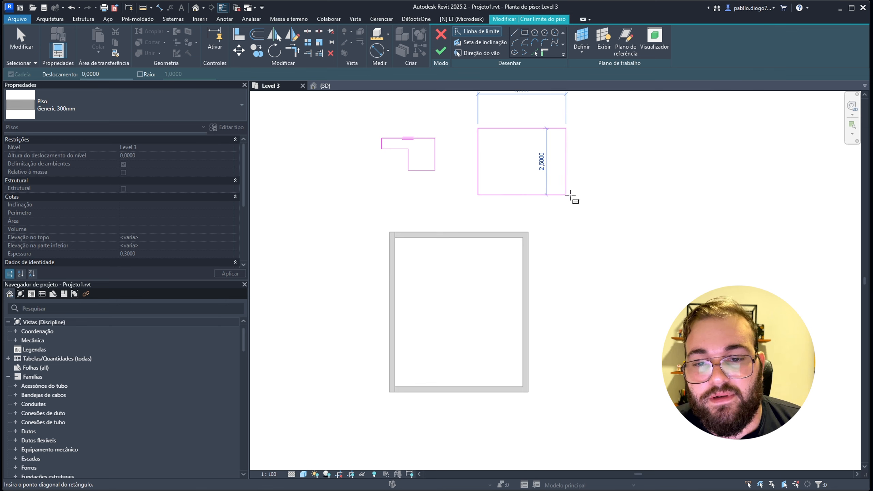
pyautogui.click(588, 200)
pyautogui.press('Escape')
pyautogui.scroll(2, 492, 165)
pyautogui.moveTo(509, 123); pyautogui.dragTo(480, 180, button='middle')
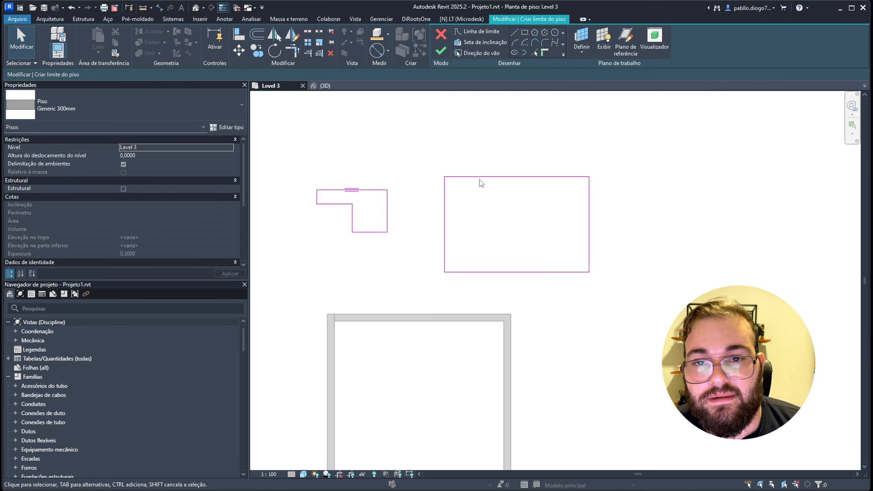
pyautogui.scroll(-3, 494, 148)
pyautogui.moveTo(515, 132); pyautogui.dragTo(511, 143, button='middle')
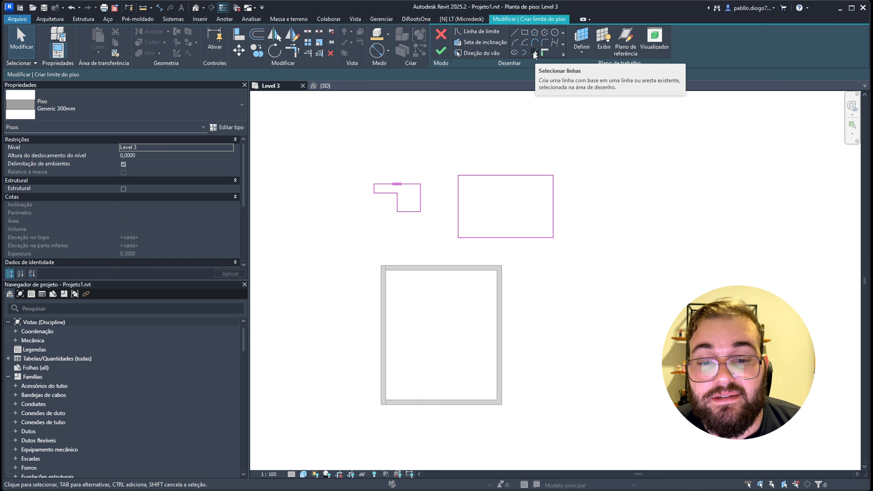
# Trace the inner faces of the room's four walls as floor boundary lines using Pick Lines (Selecionar linhas)
pyautogui.click(533, 52)
pyautogui.moveTo(492, 266); pyautogui.dragTo(476, 182, button='middle')
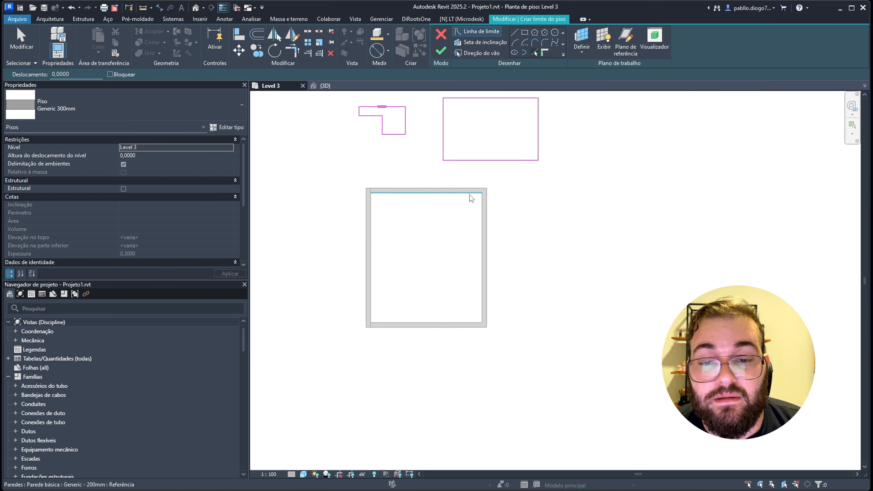
pyautogui.scroll(1, 468, 200)
pyautogui.scroll(3, 407, 197)
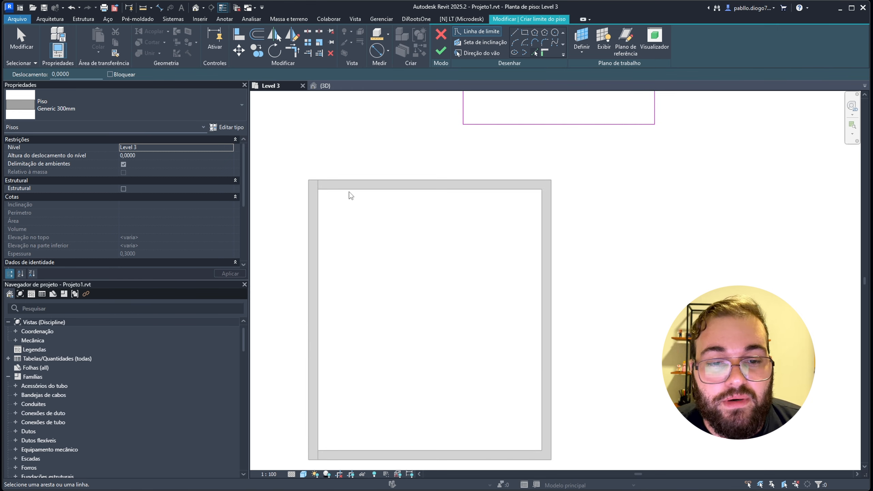
pyautogui.moveTo(384, 221); pyautogui.dragTo(376, 189, button='middle')
pyautogui.click(367, 159)
pyautogui.click(313, 235)
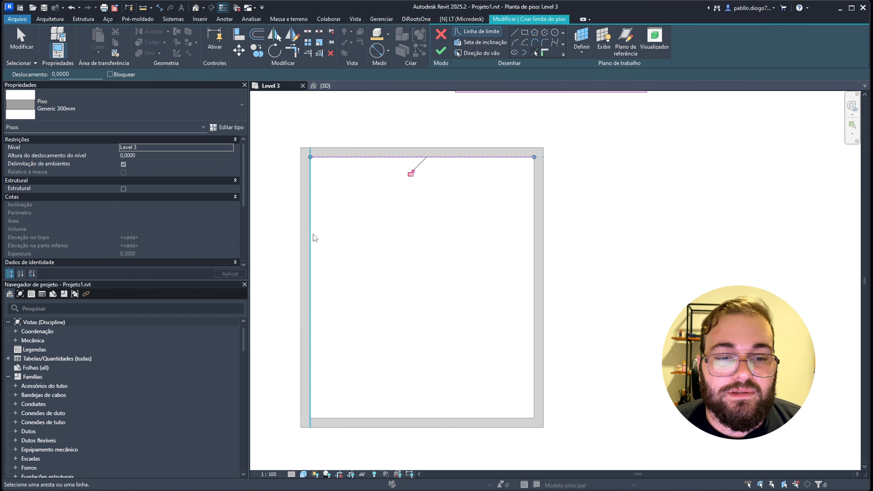
pyautogui.click(534, 272)
pyautogui.click(481, 426)
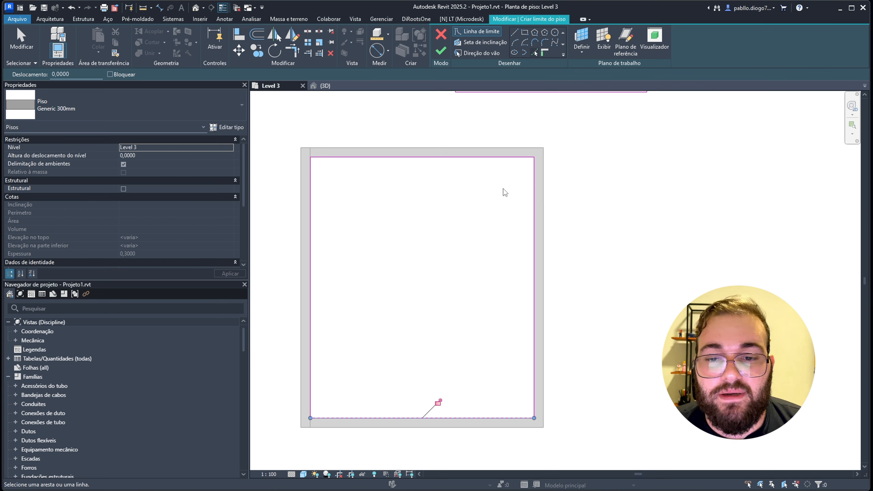
# Undo the four boundary lines picked along the room's inner wall faces
pyautogui.hotkey('ctrl', 'z')
pyautogui.hotkey('ctrl', 'z')
pyautogui.hotkey('ctrl', 'z')
pyautogui.hotkey('ctrl', 'z')
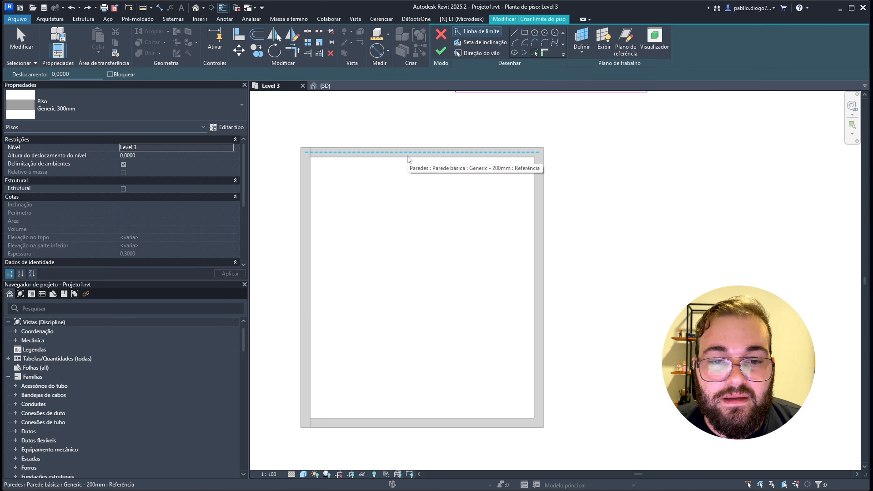
# Try picking the room's whole wall chain at once as the floor boundary, and undo it
pyautogui.press('Tab')
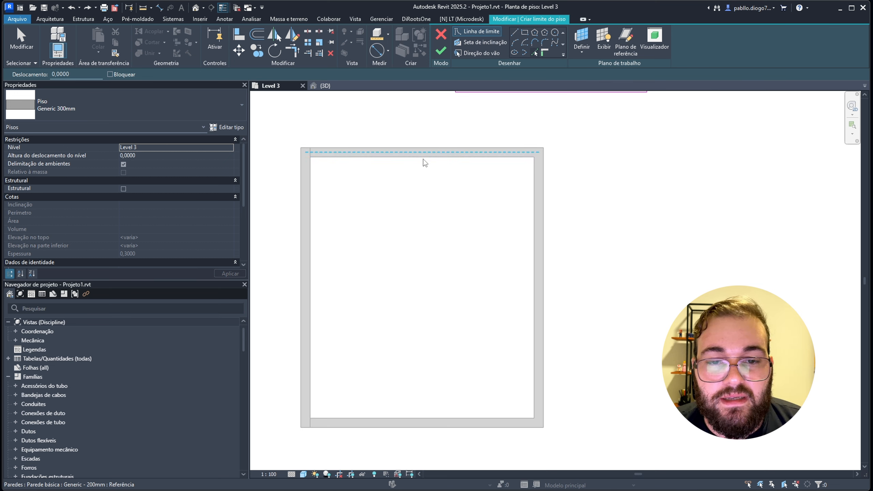
pyautogui.scroll(2, 427, 154)
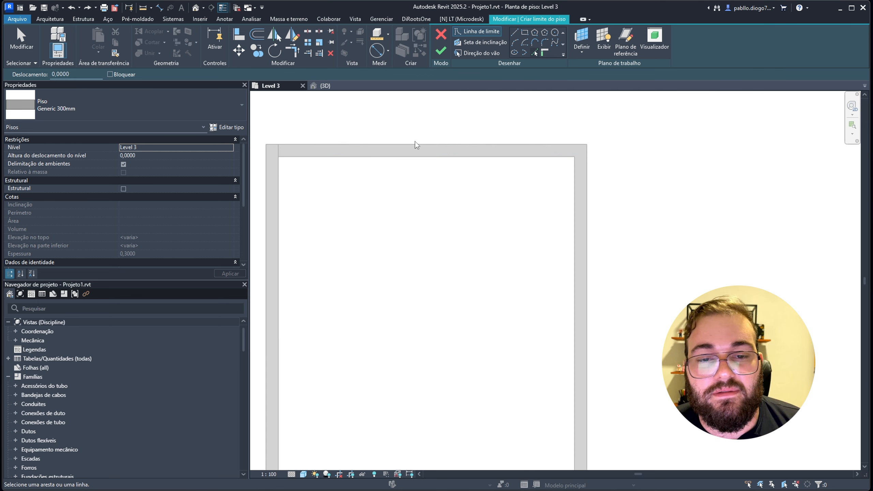
pyautogui.press('Tab')
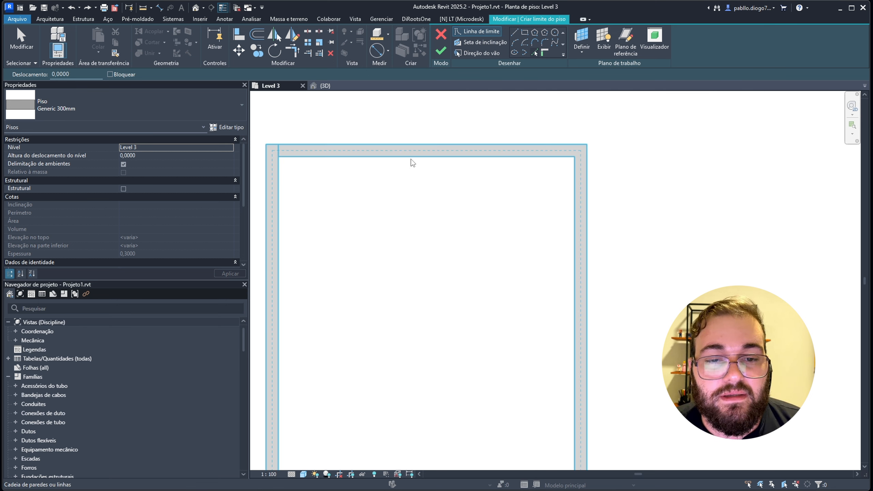
pyautogui.click(418, 145)
pyautogui.scroll(-2, 419, 244)
pyautogui.moveTo(417, 277); pyautogui.dragTo(424, 232, button='middle')
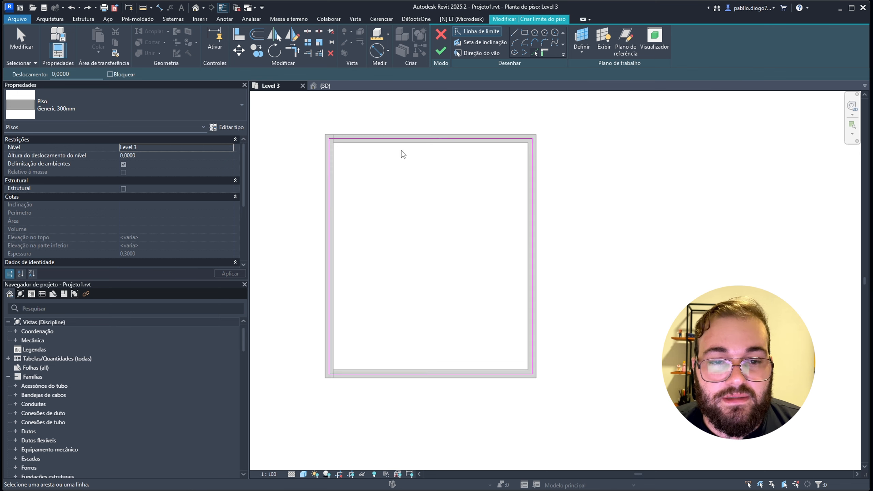
pyautogui.hotkey('ctrl', 'z')
# Repeat the single-pick floor boundary along the centerlines of the room's wall chain, and undo it again
pyautogui.press('Tab')
pyautogui.press('Tab')
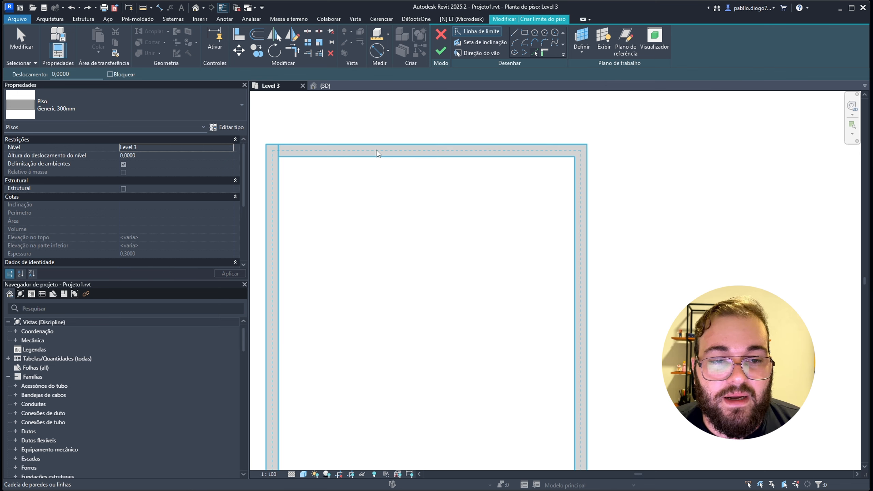
pyautogui.click(376, 150)
pyautogui.scroll(-2, 391, 231)
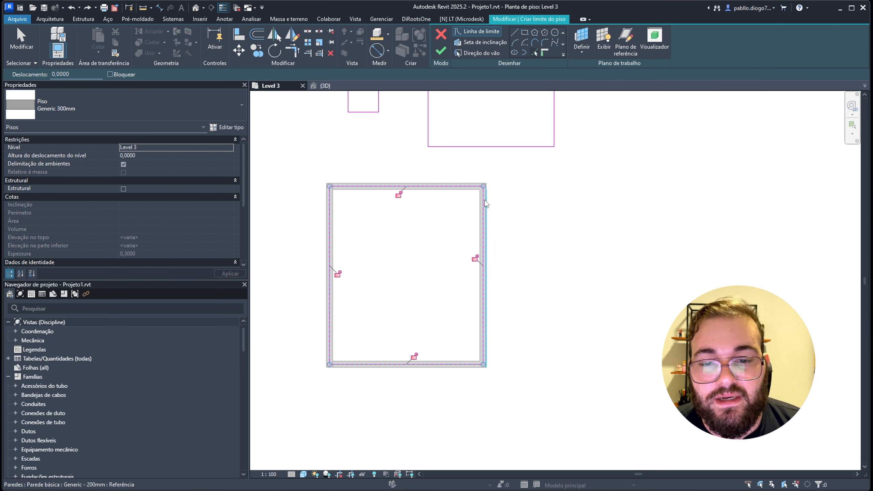
pyautogui.hotkey('ctrl', 'z')
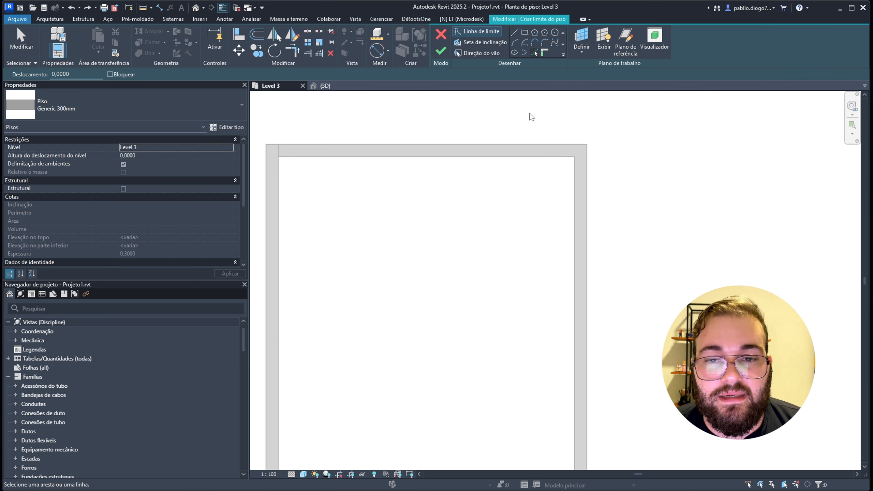
# Pick the inner faces of the room's four walls as floor boundary lines and finish the floor sketch
pyautogui.click(538, 158)
pyautogui.click(574, 204)
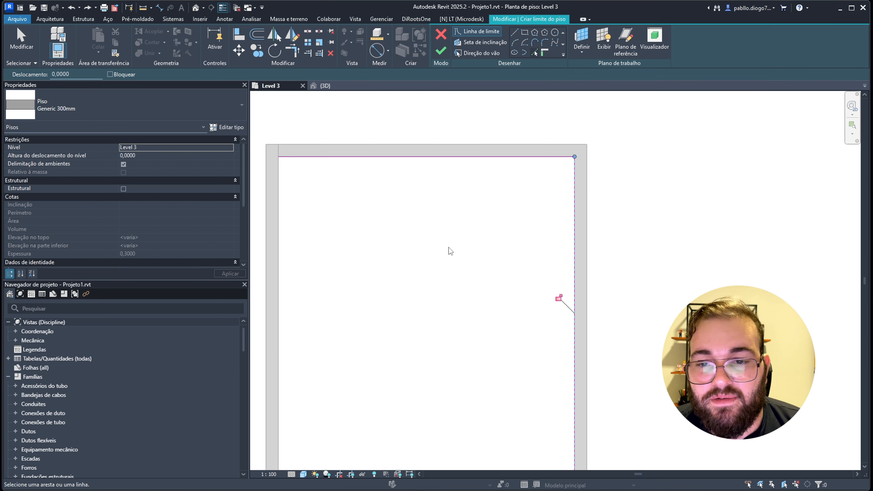
pyautogui.moveTo(421, 279); pyautogui.dragTo(533, 134, button='middle')
pyautogui.click(392, 212)
pyautogui.click(502, 361)
pyautogui.scroll(-2, 496, 213)
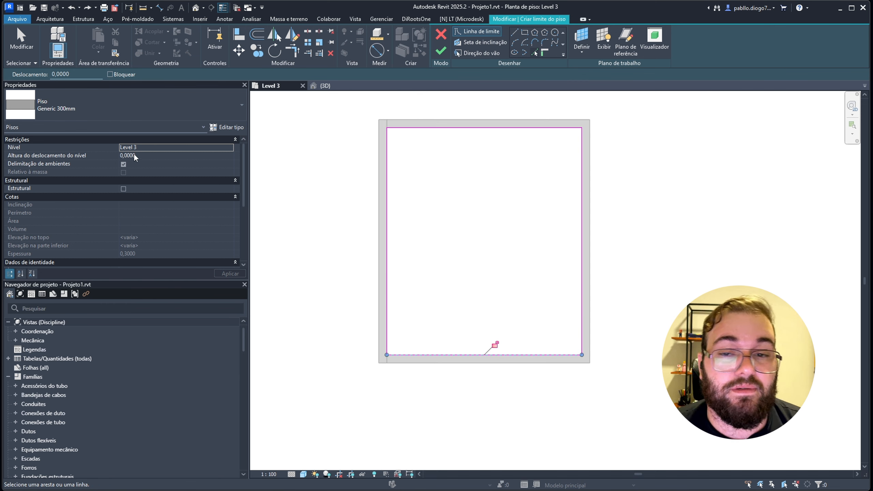
pyautogui.click(441, 51)
# Select all the walls and floors in the Level 3 plan and show them in 3D with a section box fitted around them
pyautogui.click(325, 86)
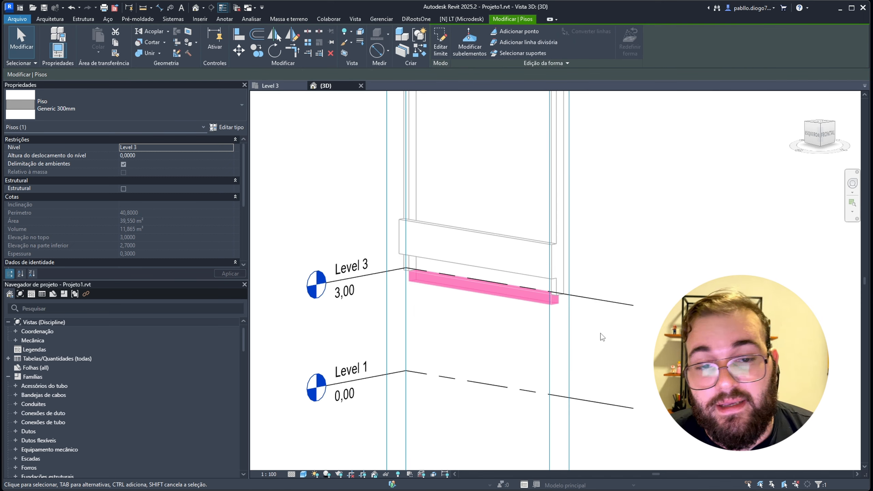
pyautogui.click(277, 87)
pyautogui.scroll(-2, 423, 186)
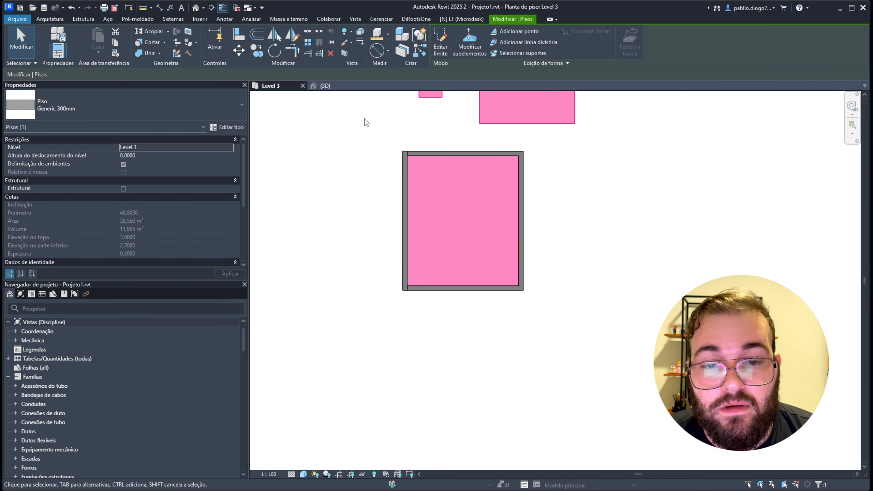
pyautogui.moveTo(363, 118); pyautogui.dragTo(563, 319)
pyautogui.moveTo(328, 130); pyautogui.dragTo(390, 155)
pyautogui.press('Escape')
pyautogui.moveTo(583, 336); pyautogui.dragTo(362, 156)
pyautogui.hotkey('ctrl', 'Tab')
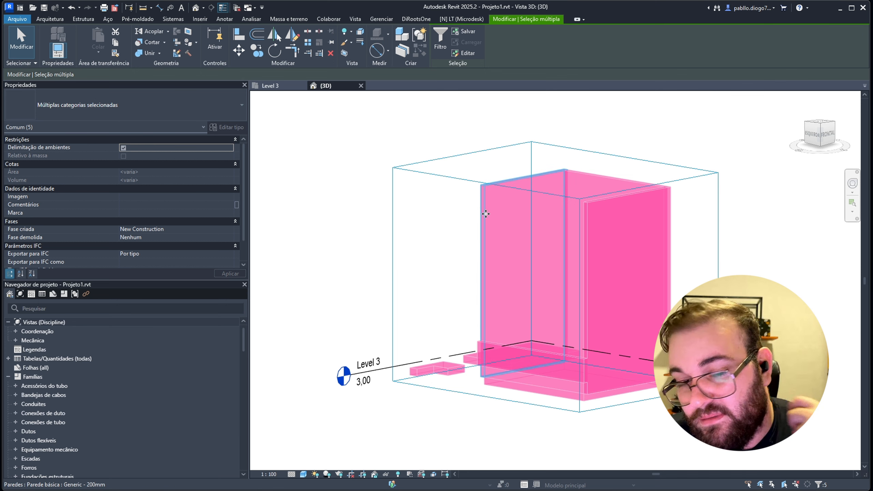
# Orient the 3D view to the left side (Esquerda) and select the floor to examine its position relative to Level 3
pyautogui.scroll(3, 524, 272)
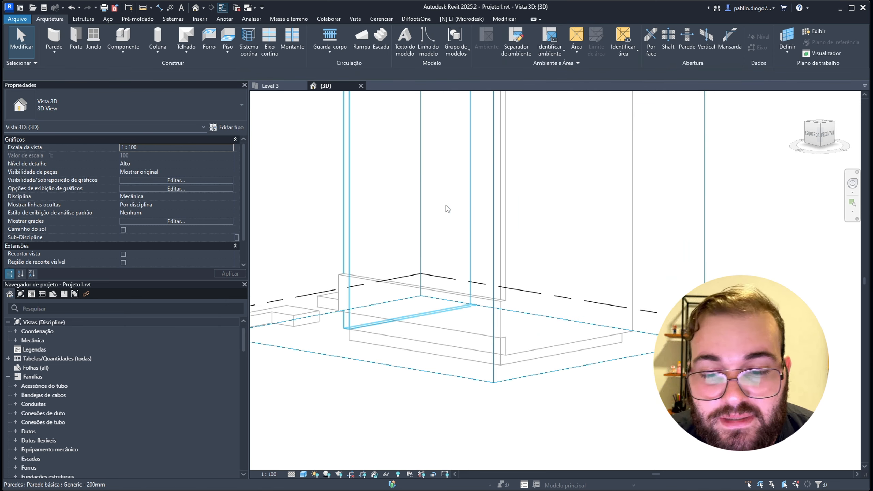
pyautogui.scroll(-2, 447, 208)
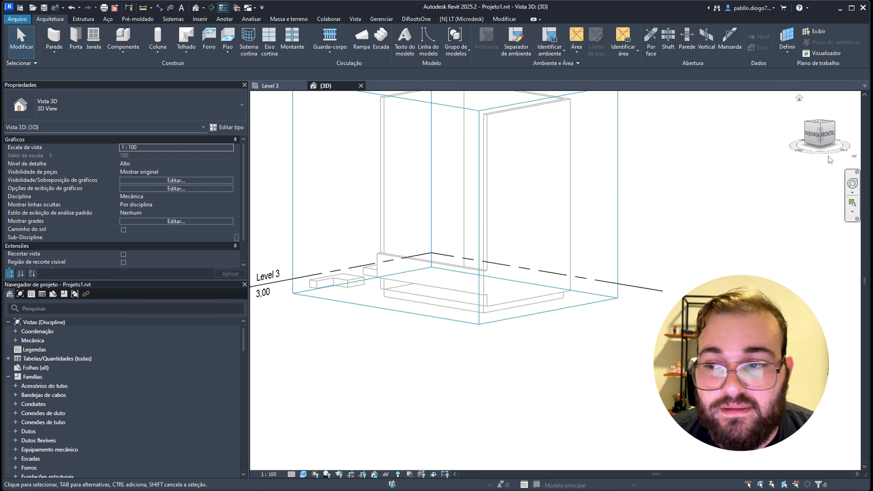
pyautogui.click(814, 134)
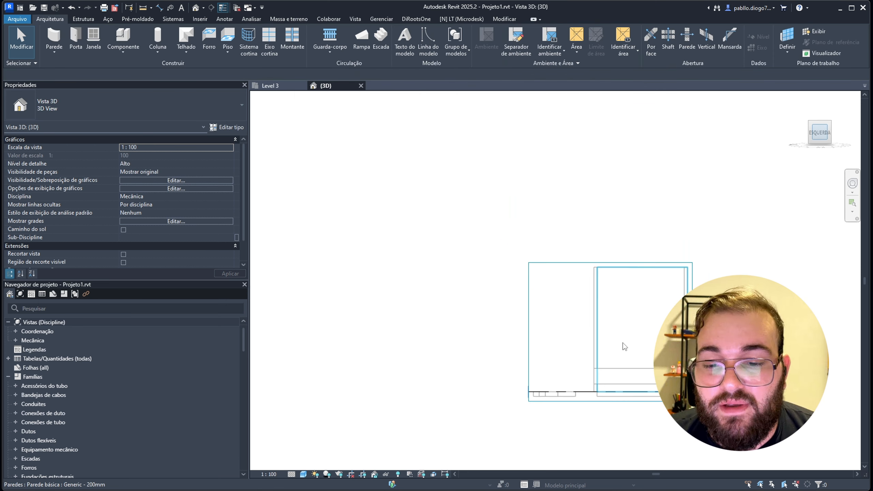
pyautogui.scroll(3, 575, 377)
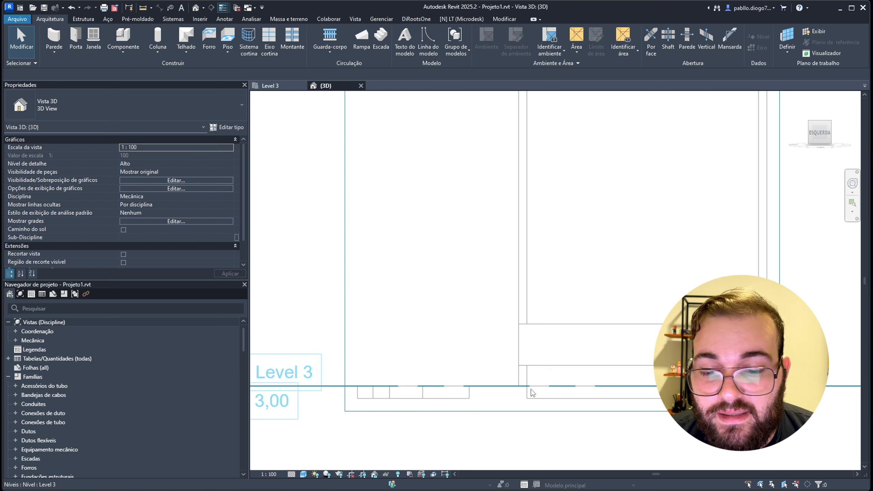
pyautogui.scroll(2, 391, 283)
pyautogui.click(382, 297)
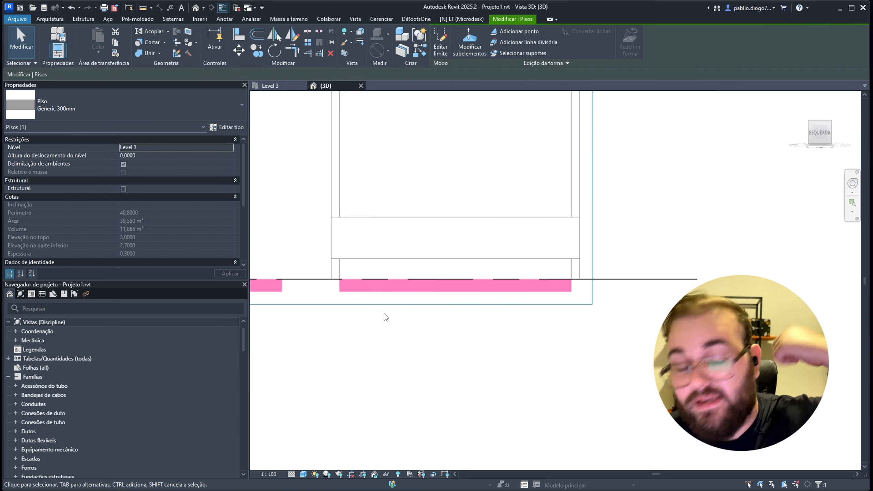
pyautogui.scroll(-3, 388, 270)
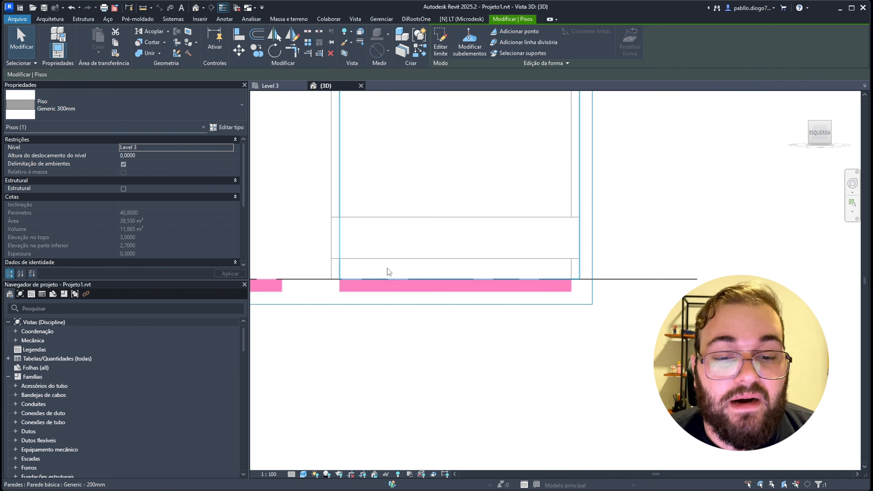
# Choose a visual style for the 3D view, set its detail level to Alto and clear the floor selection
pyautogui.click(304, 475)
pyautogui.click(331, 446)
pyautogui.click(292, 475)
pyautogui.click(298, 465)
pyautogui.click(326, 384)
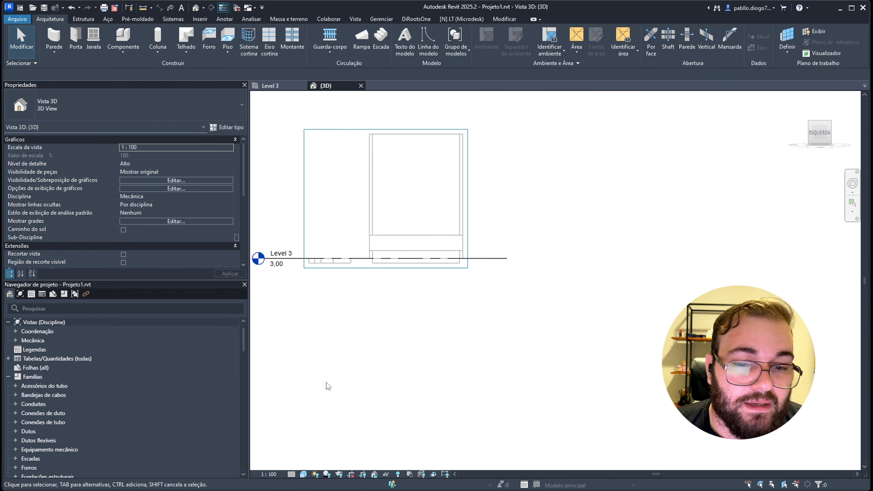
# Select the room's floor and set its height offset from Level 3 to 0,5
pyautogui.scroll(3, 345, 282)
pyautogui.scroll(3, 447, 238)
pyautogui.click(463, 240)
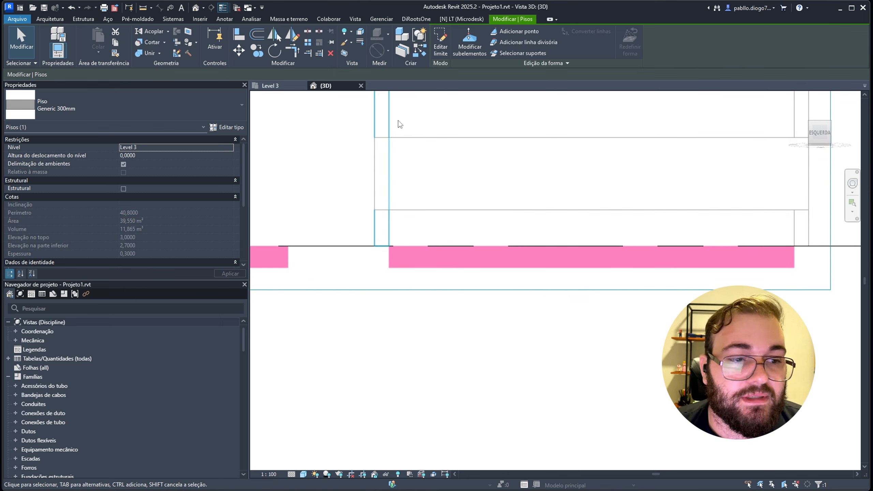
pyautogui.click(167, 158)
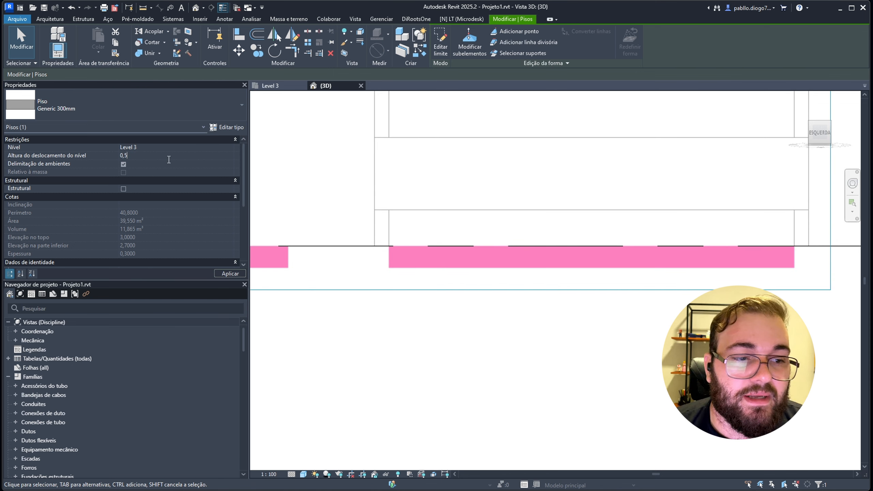
pyautogui.press('Return')
pyautogui.click(357, 159)
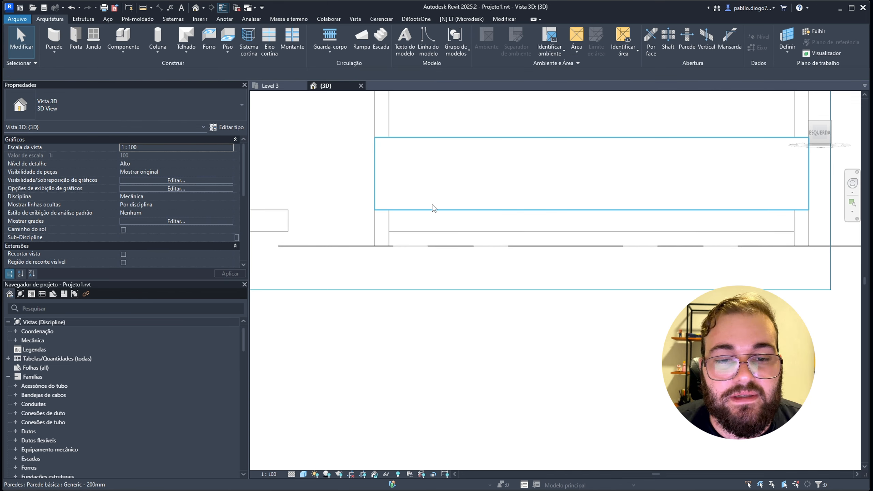
# Set the room floor's height offset from Level 3 to -0,5 and extend the section box downward below the floor
pyautogui.click(431, 224)
pyautogui.click(168, 157)
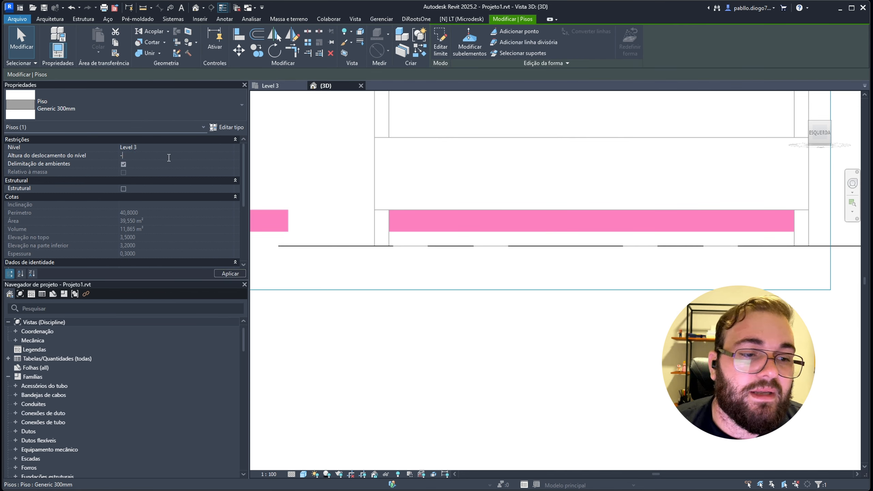
pyautogui.write('-0,5')
pyautogui.press('Return')
pyautogui.scroll(-3, 533, 312)
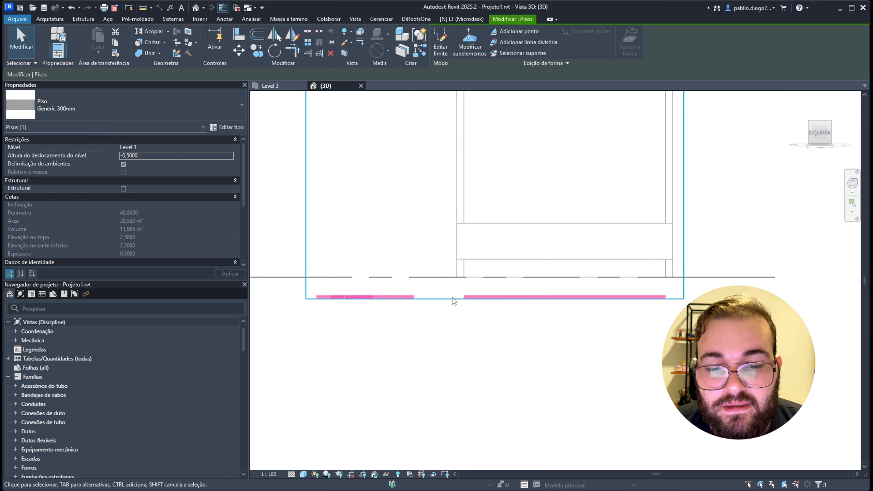
pyautogui.click(492, 299)
pyautogui.moveTo(493, 301); pyautogui.dragTo(494, 349)
pyautogui.click(518, 316)
# Move the floor vertically up to the Level 3 line, and undo the move
pyautogui.click(519, 303)
pyautogui.press('m')
pyautogui.press('v')
pyautogui.click(531, 315)
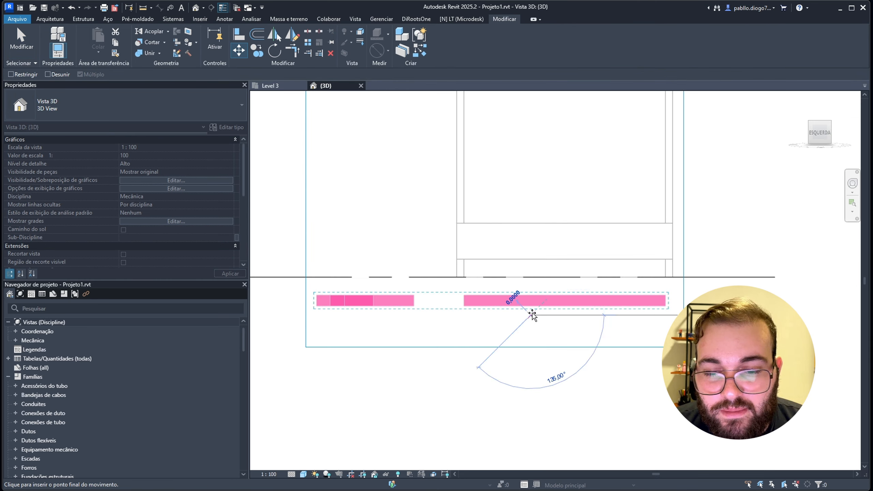
pyautogui.click(531, 277)
pyautogui.hotkey('ctrl', 'z')
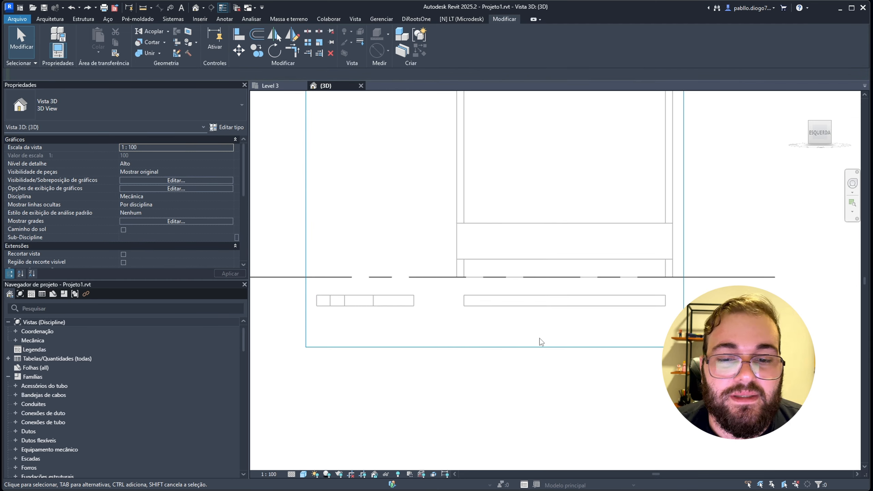
pyautogui.click(530, 248)
pyautogui.click(530, 187)
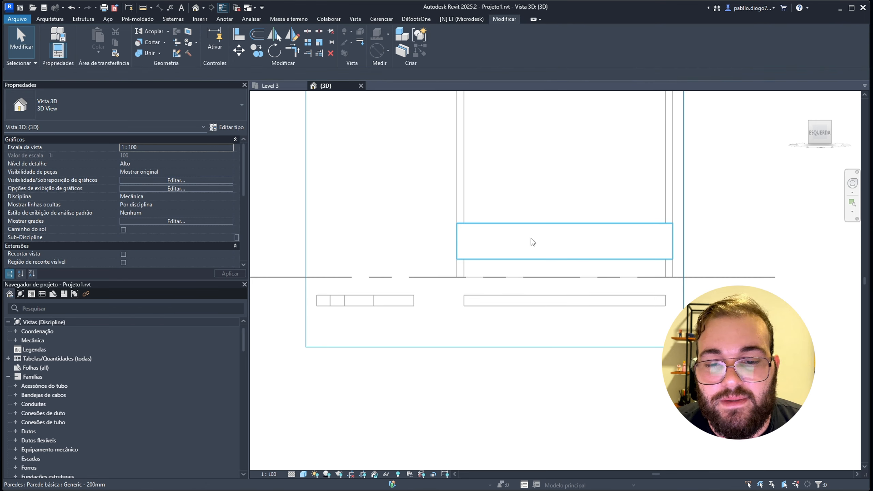
pyautogui.click(532, 240)
pyautogui.moveTo(532, 240)
pyautogui.mouseDown()
pyautogui.moveTo(517, 150)
pyautogui.moveTo(515, 241)
pyautogui.mouseUp()
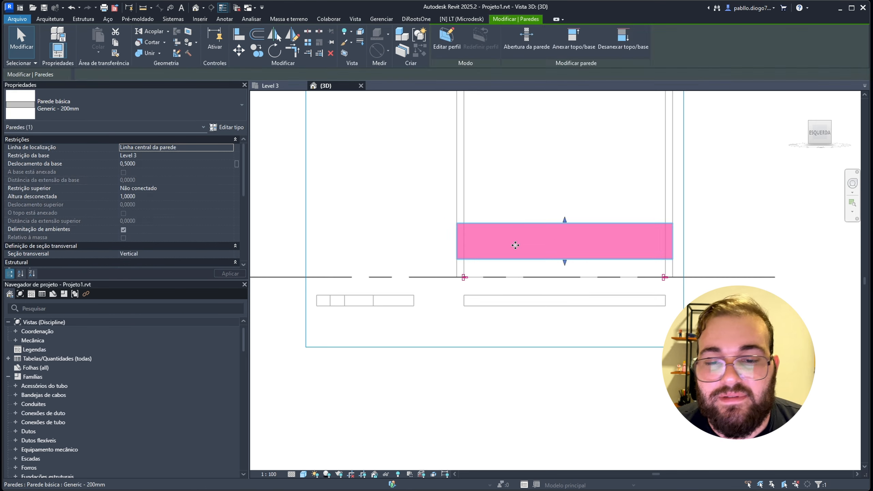
pyautogui.click(515, 282)
# Try again to move the floor from its top face up toward the Level 3 line, and cancel the restarted Move command
pyautogui.scroll(2, 515, 282)
pyautogui.click(508, 311)
pyautogui.press('m')
pyautogui.press('v')
pyautogui.click(510, 300)
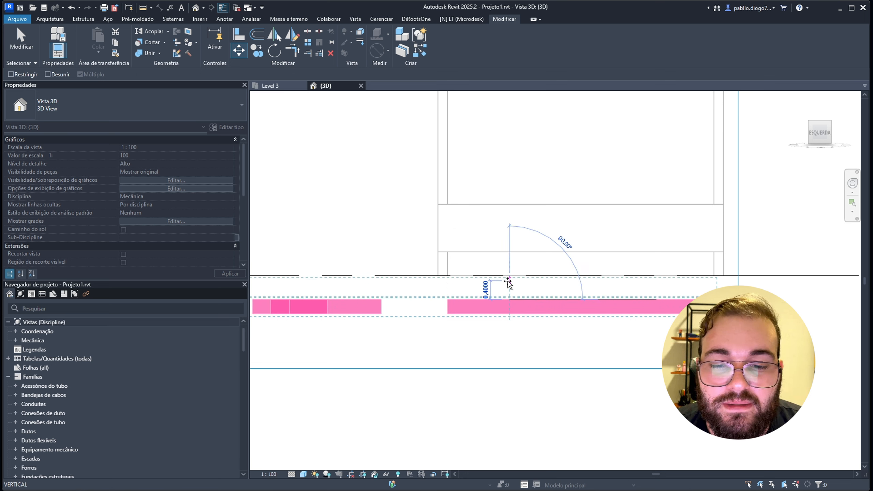
pyautogui.click(507, 288)
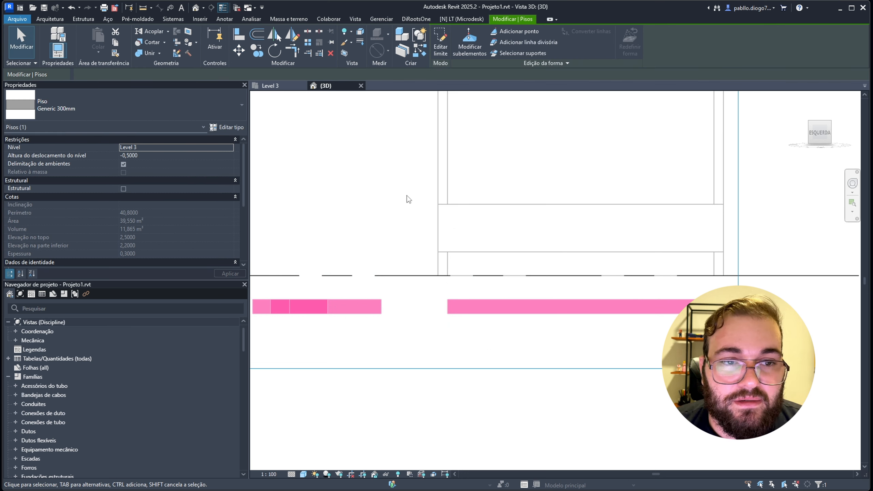
pyautogui.click(240, 51)
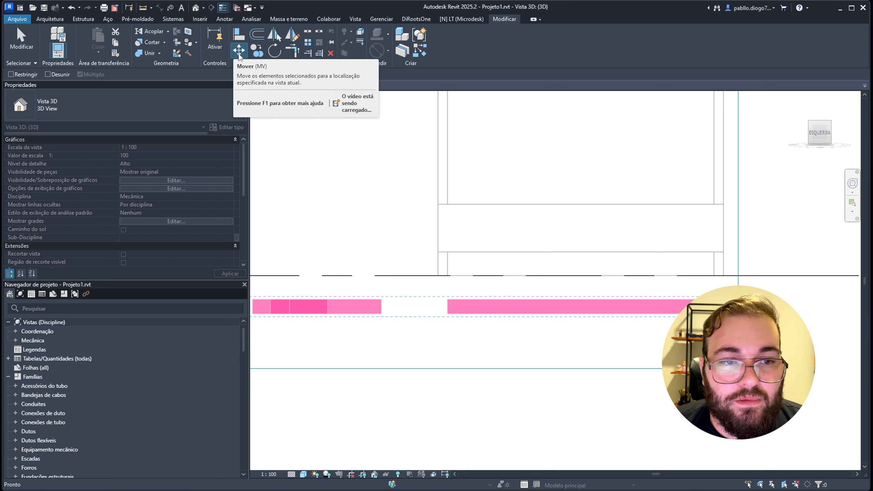
pyautogui.press('Escape')
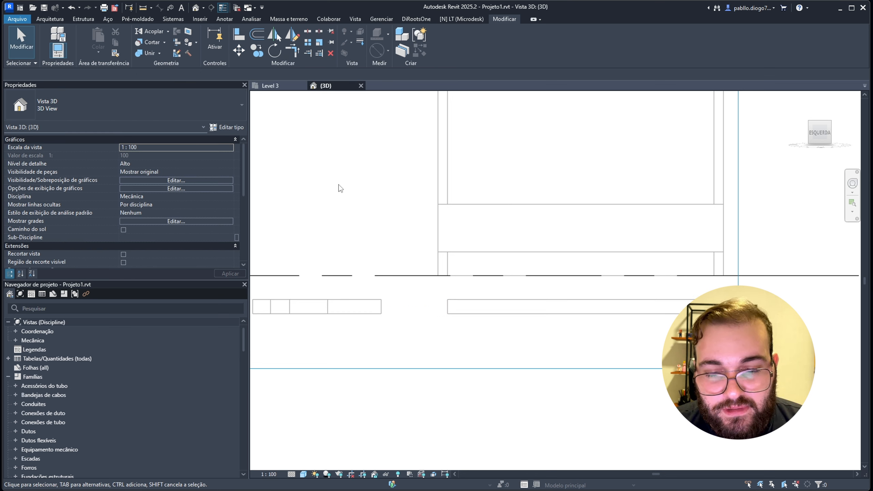
# Move the floor vertically so its top face aligns with the Level 3 line, and deselect it
pyautogui.click(601, 305)
pyautogui.press('m')
pyautogui.press('v')
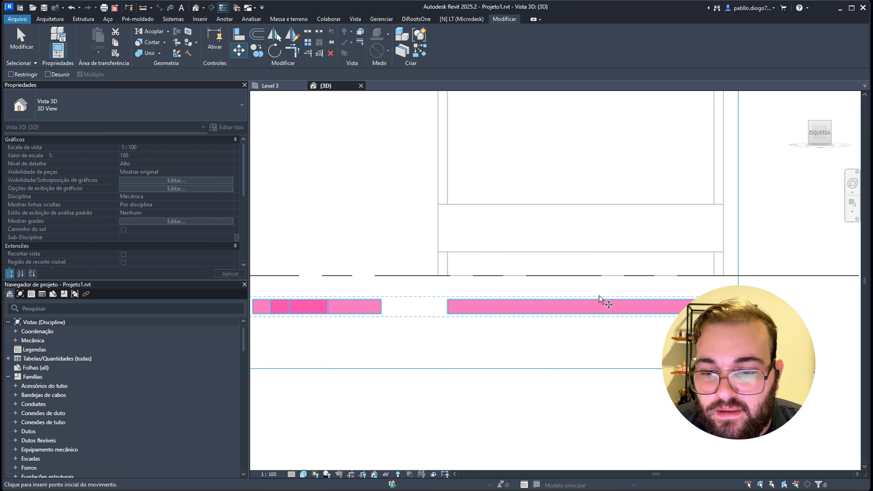
pyautogui.click(600, 300)
pyautogui.click(600, 276)
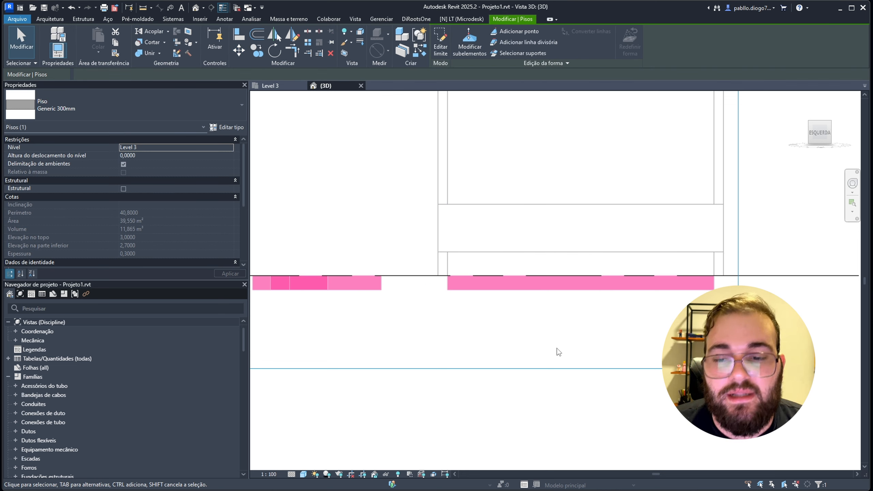
pyautogui.click(526, 345)
# Bring up the Level 3 floor plan, switch to the Notion class notes to check the content list, and return to Revit
pyautogui.click(274, 86)
pyautogui.scroll(-3, 557, 280)
pyautogui.moveTo(674, 247); pyautogui.dragTo(562, 240, button='middle')
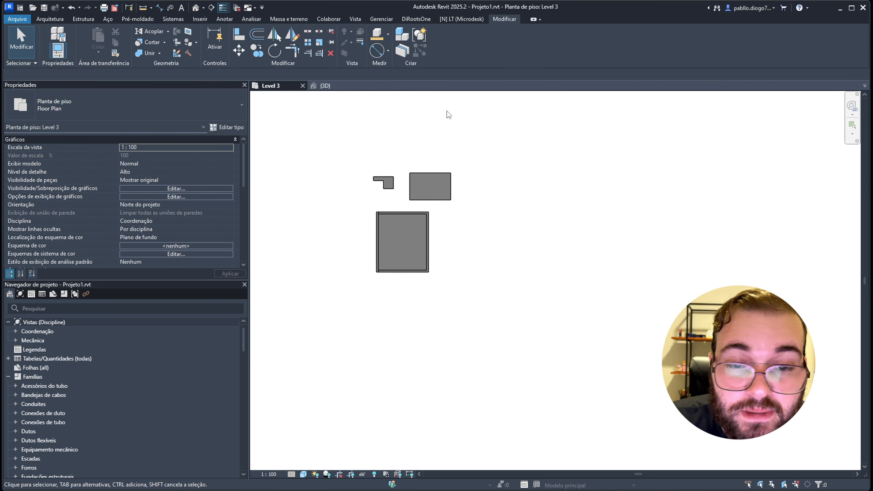
pyautogui.hotkey('alt', 'Tab')
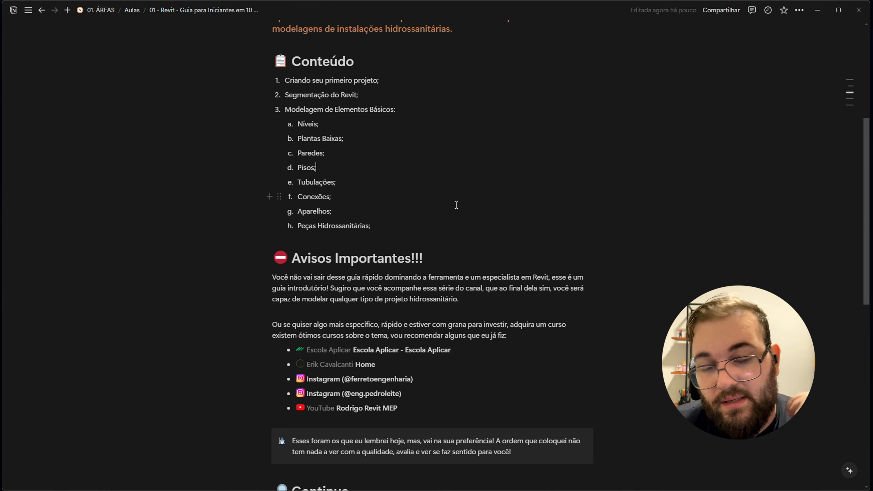
pyautogui.hotkey('alt', 'Tab')
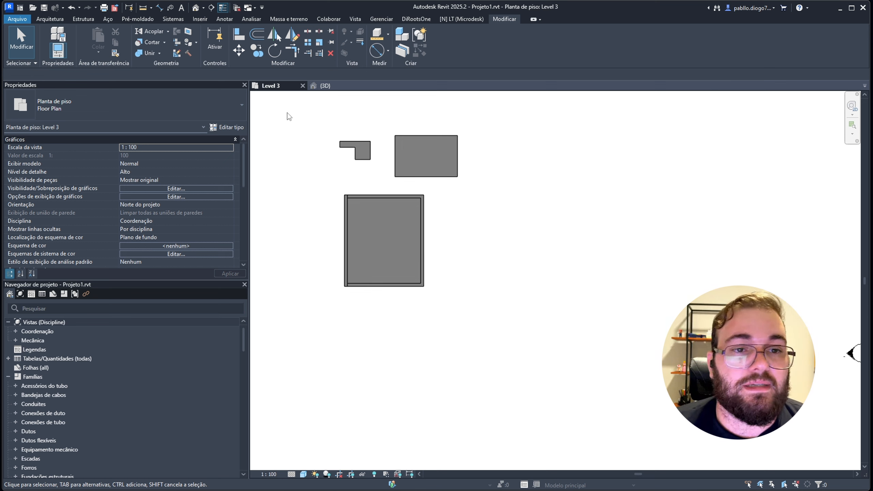
# Start a new pipe in the Level 3 plan, browse the available pipe types and choose Tubo - Esgoto - Série Normal
pyautogui.click(171, 19)
pyautogui.moveTo(427, 209); pyautogui.dragTo(413, 231, button='middle')
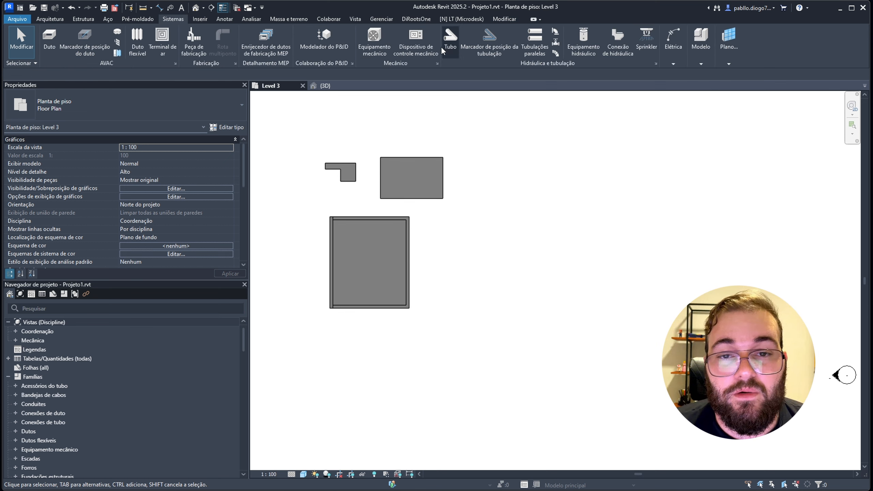
pyautogui.click(450, 45)
pyautogui.press('Escape')
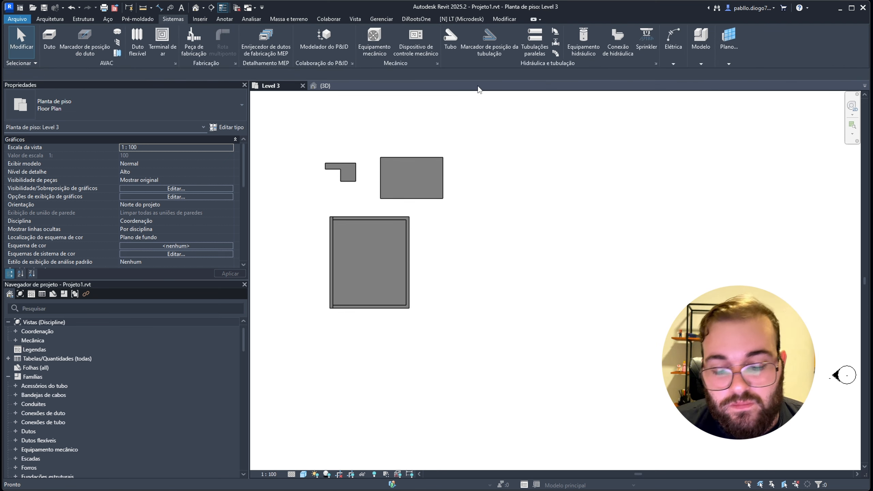
pyautogui.press('p')
pyautogui.press('i')
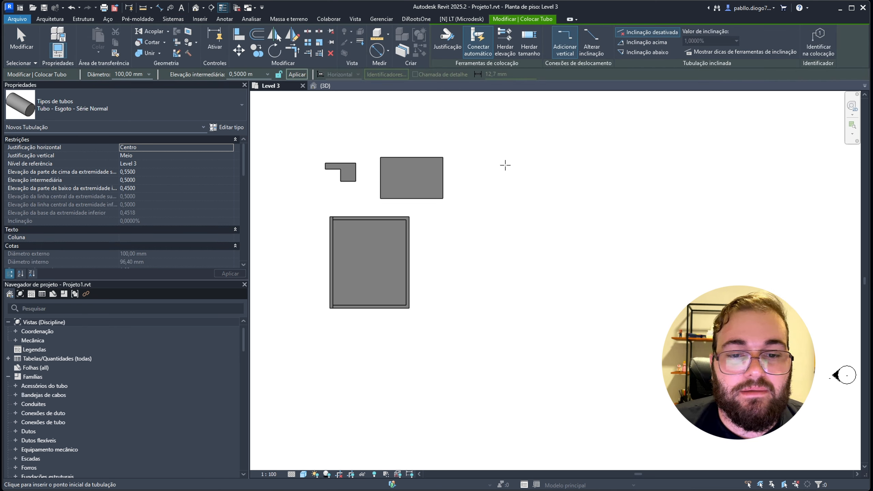
pyautogui.click(108, 103)
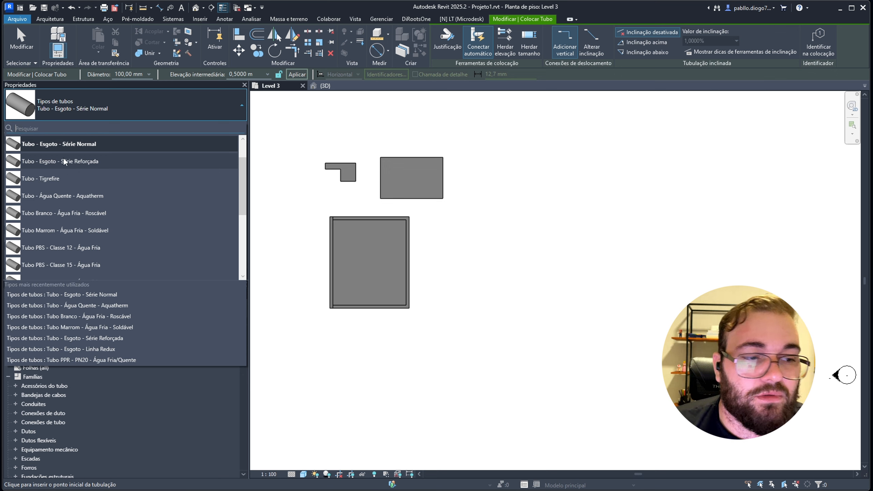
pyautogui.scroll(-2, 75, 189)
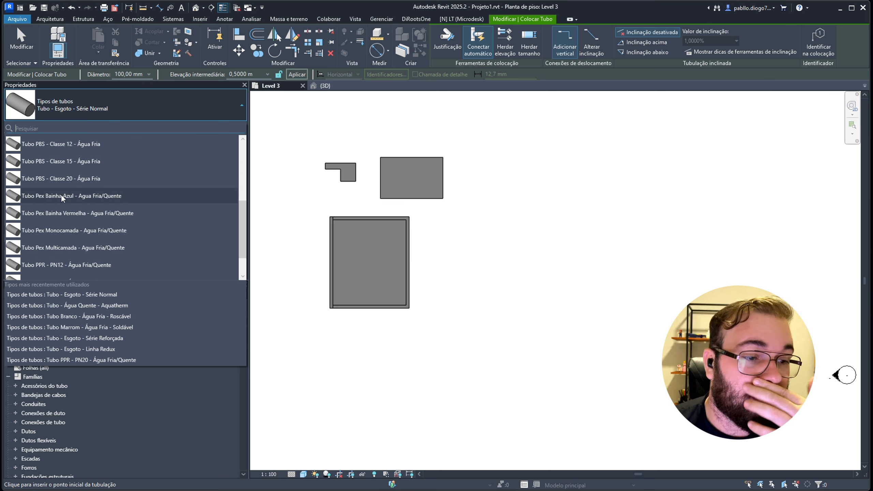
pyautogui.scroll(-1, 61, 195)
pyautogui.scroll(4, 118, 218)
pyautogui.scroll(1, 118, 218)
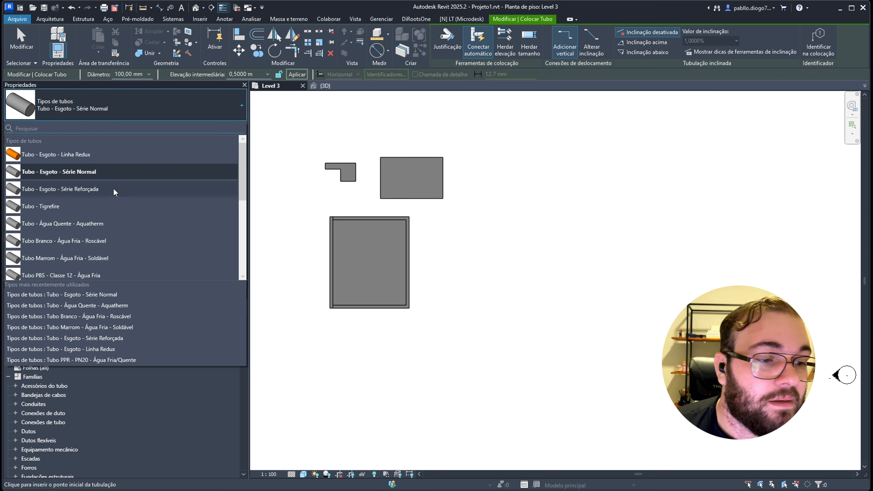
pyautogui.scroll(-1, 150, 174)
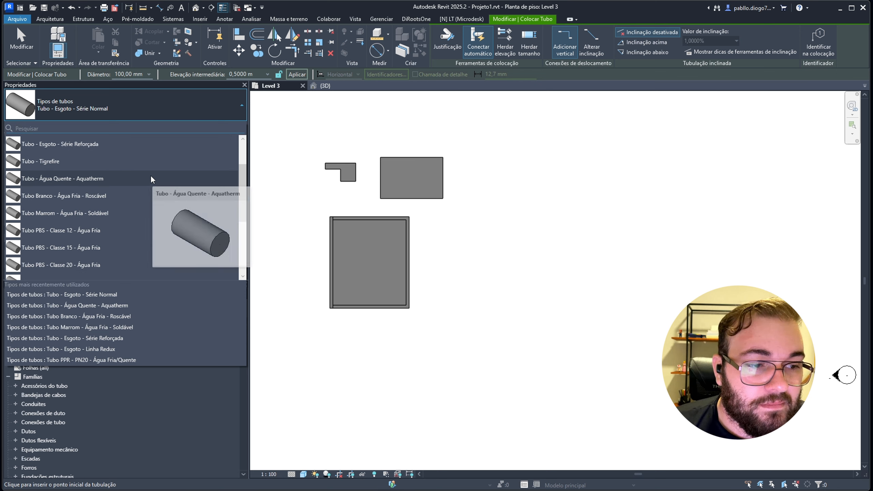
pyautogui.scroll(-1, 136, 203)
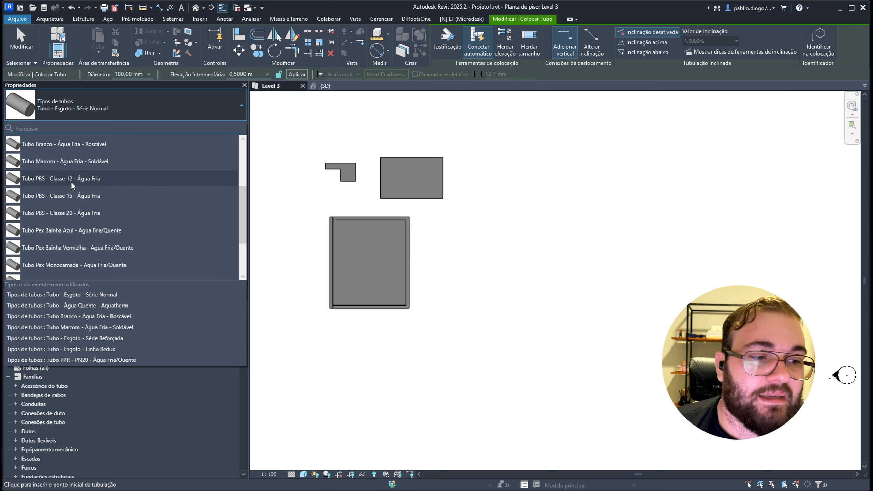
pyautogui.scroll(2, 125, 214)
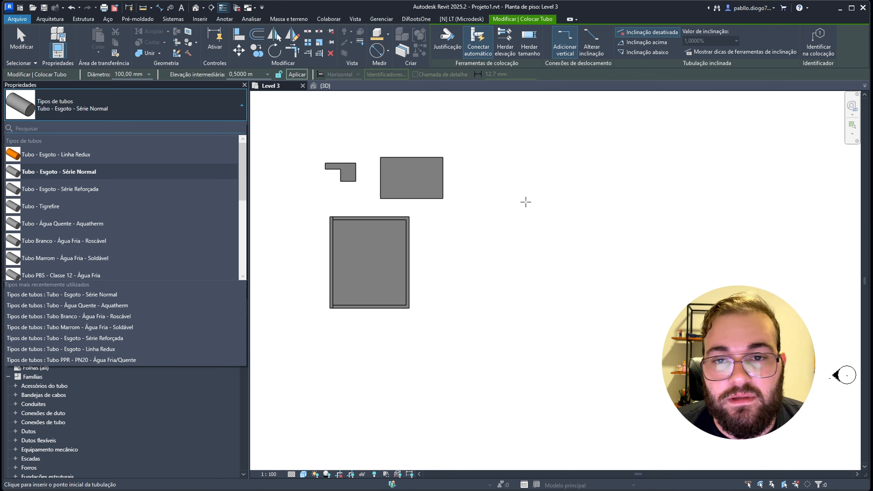
pyautogui.click(103, 173)
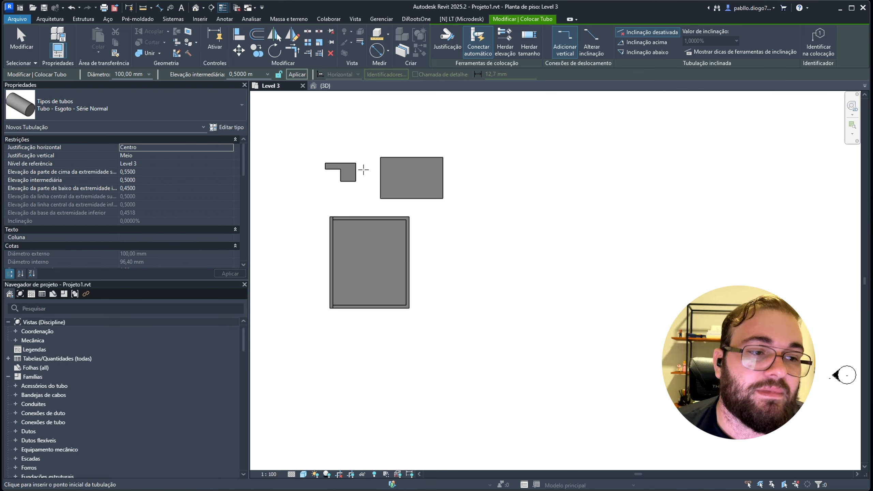
# Examine the new pipe's intermediate elevation and its elevation constraints, widening the parameter name column to read the full names
pyautogui.scroll(2, 516, 212)
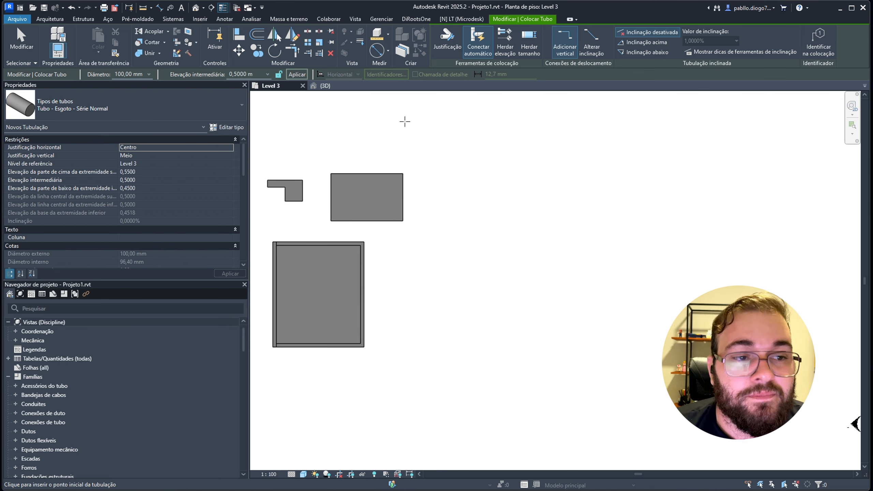
pyautogui.click(241, 74)
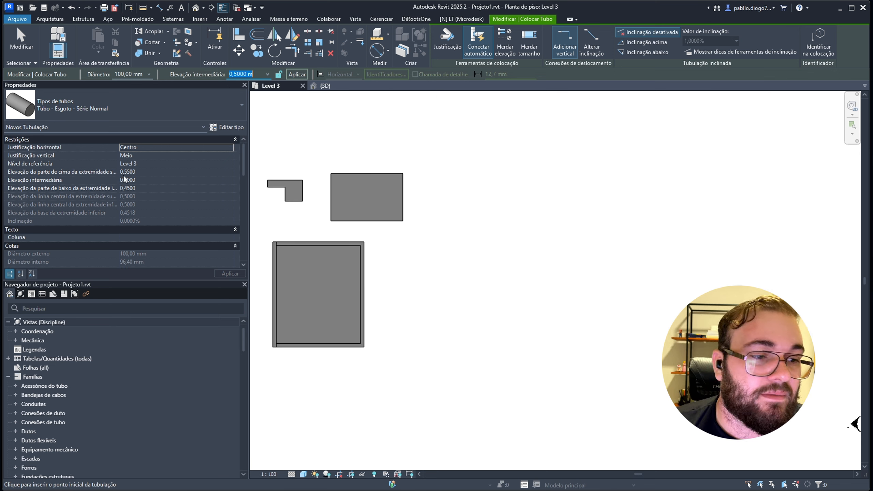
pyautogui.moveTo(118, 147); pyautogui.dragTo(147, 148)
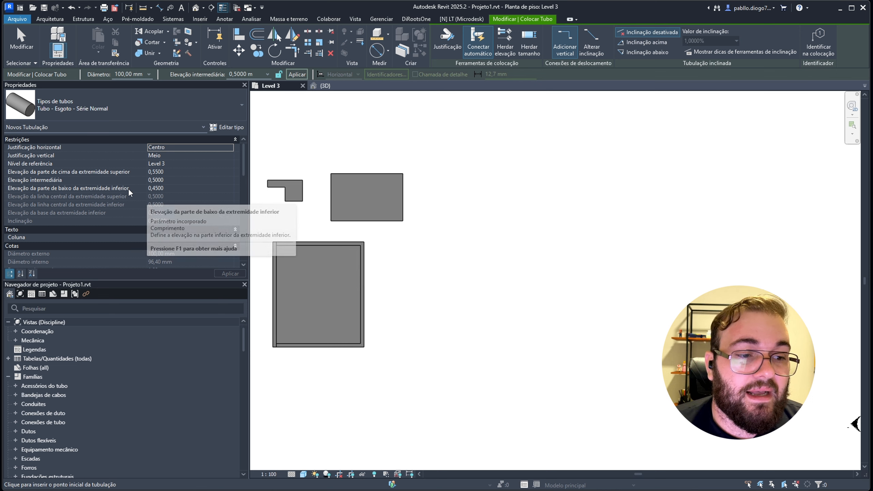
# Try a 50 mm diameter for the new pipe and set it back to 100 mm
pyautogui.click(149, 74)
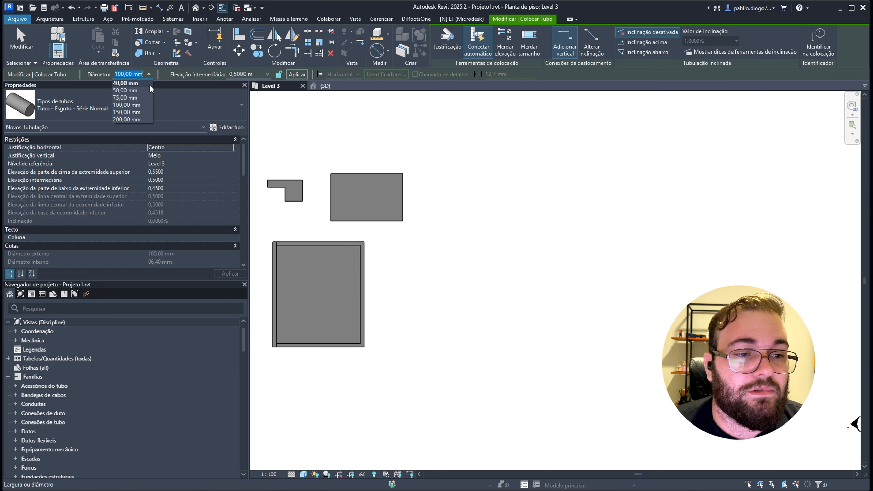
pyautogui.click(131, 91)
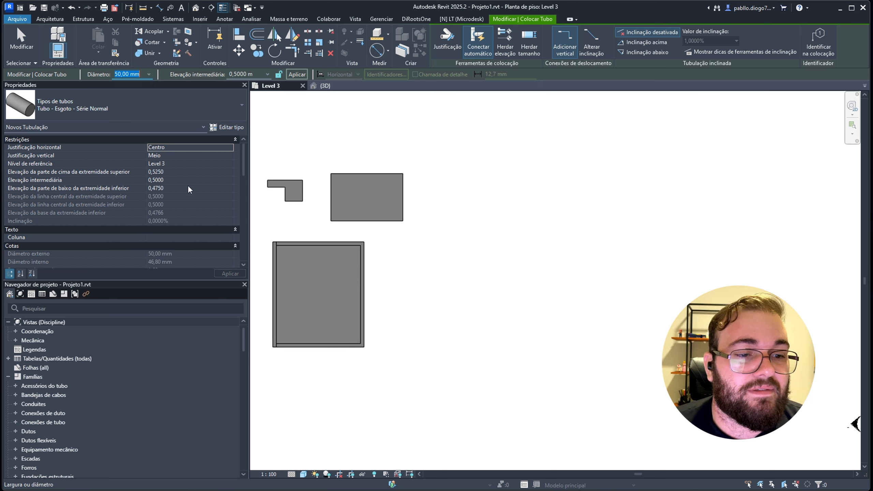
pyautogui.click(148, 74)
pyautogui.click(138, 108)
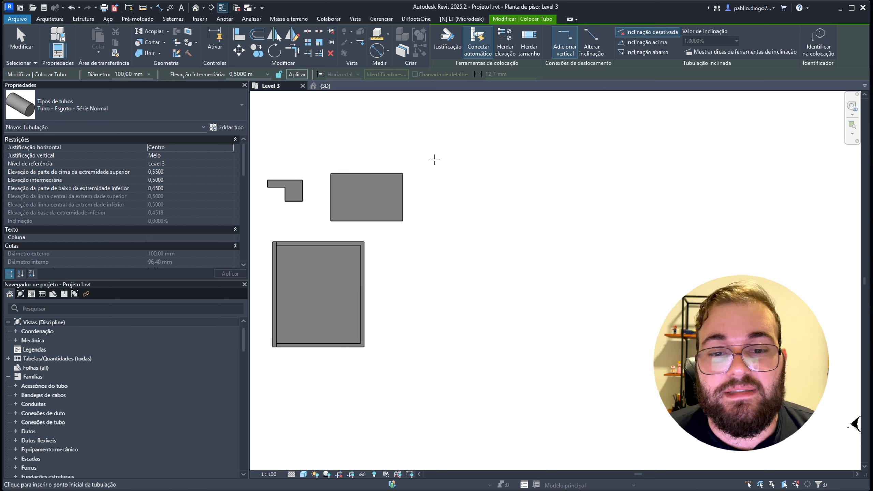
# Draw an unsloped 100 mm pipe about 8.2 m long beside the floor slabs in Level 3 and straighten it vertically in plan
pyautogui.click(447, 153)
pyautogui.click(442, 295)
pyautogui.press('Escape')
pyautogui.press('Escape')
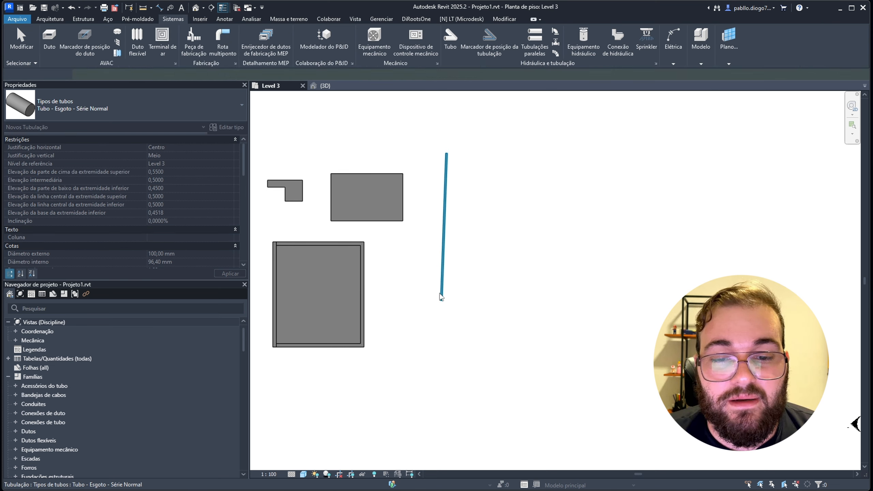
pyautogui.click(442, 294)
pyautogui.moveTo(442, 296); pyautogui.dragTo(446, 299)
# Isolate the pipe in a 3D section box, enlarge the box to include Level 3, and examine the pipe from the right side
pyautogui.moveTo(439, 151); pyautogui.dragTo(472, 339)
pyautogui.press('b')
pyautogui.press('x')
pyautogui.click(526, 338)
pyautogui.scroll(1, 526, 338)
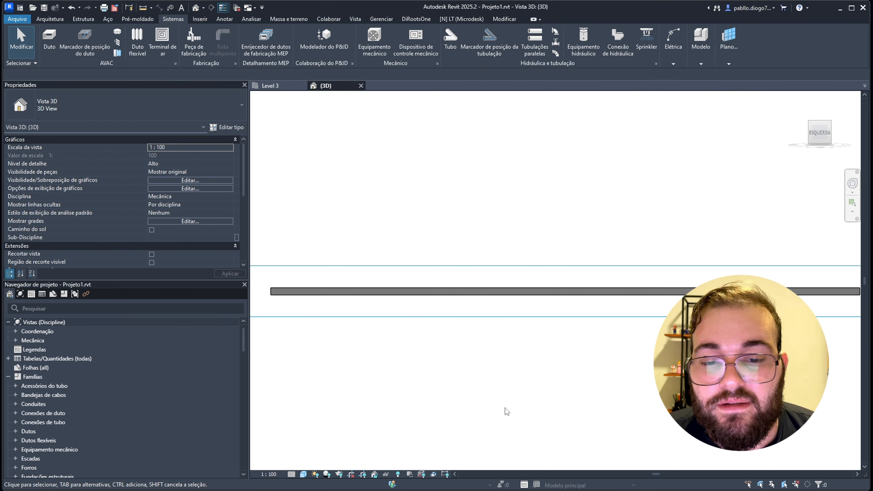
pyautogui.scroll(-3, 589, 302)
pyautogui.keyDown('shift'); pyautogui.moveTo(588, 302); pyautogui.dragTo(509, 321, button='middle'); pyautogui.keyUp('shift')
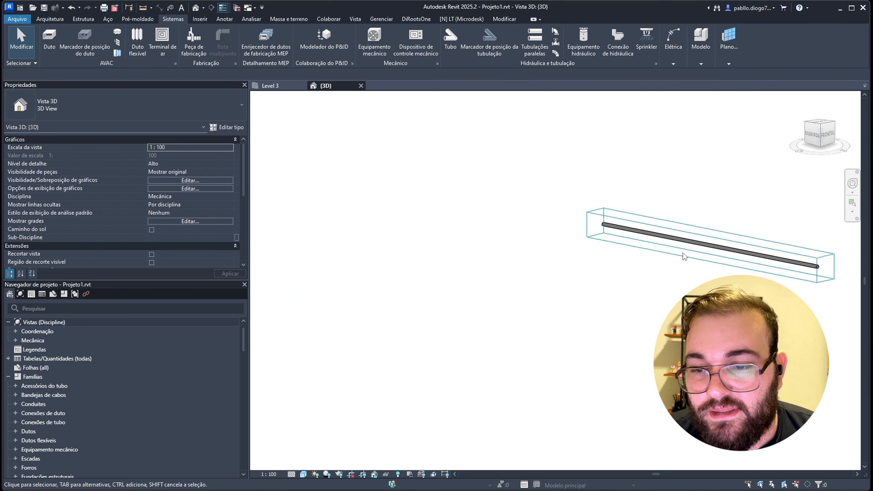
pyautogui.click(693, 258)
pyautogui.keyDown('shift'); pyautogui.moveTo(715, 250); pyautogui.dragTo(560, 259, button='middle'); pyautogui.keyUp('shift')
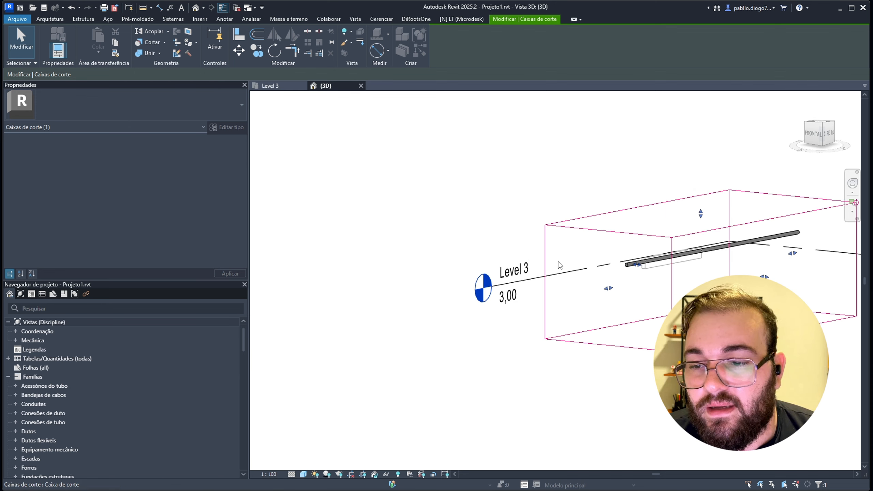
pyautogui.click(746, 248)
pyautogui.keyDown('shift'); pyautogui.moveTo(746, 249); pyautogui.dragTo(575, 161, button='middle'); pyautogui.keyUp('shift')
pyautogui.click(828, 134)
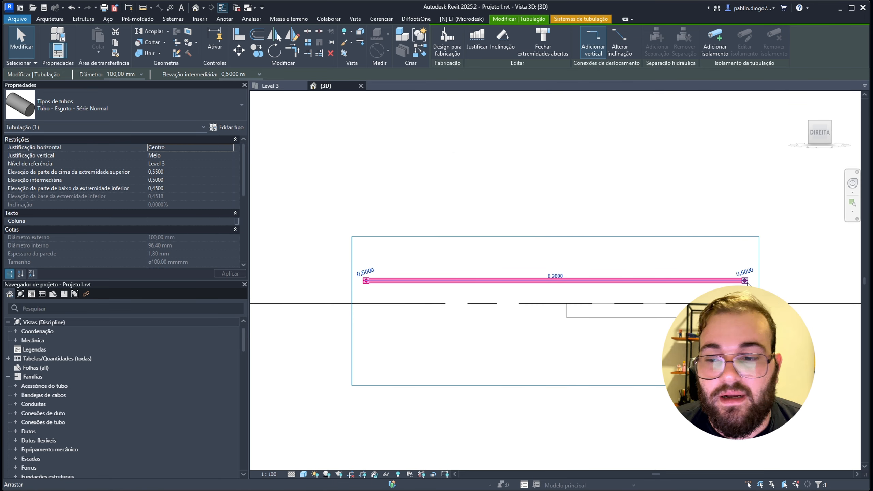
# In the Level 3 plan, draw a second pipe parallel to the first with a 1% upward slope
pyautogui.click(270, 86)
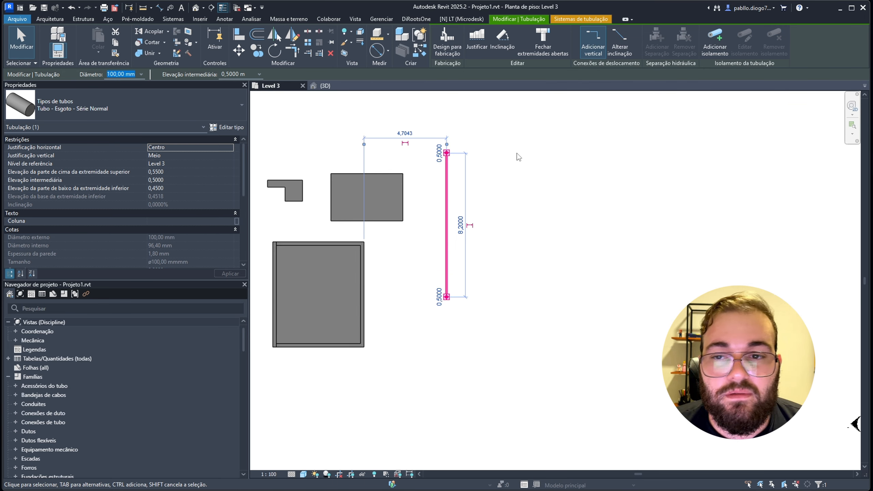
pyautogui.moveTo(599, 150); pyautogui.dragTo(444, 178, button='middle')
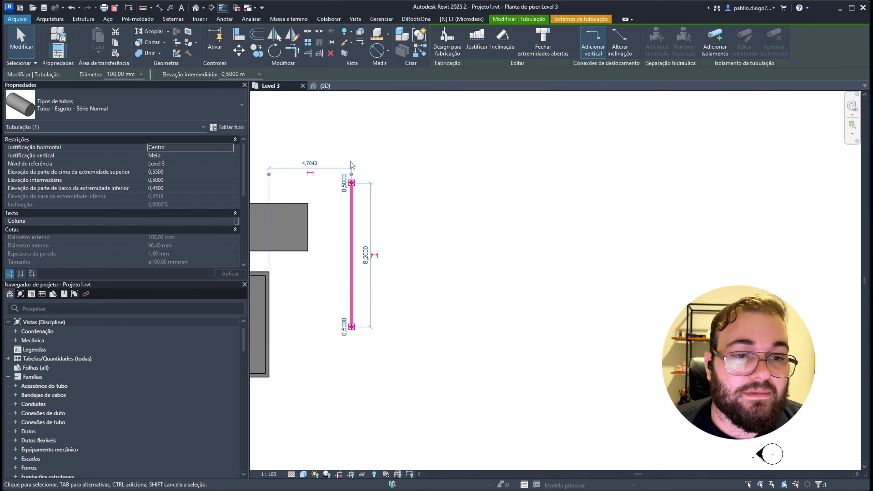
pyautogui.scroll(2, 350, 161)
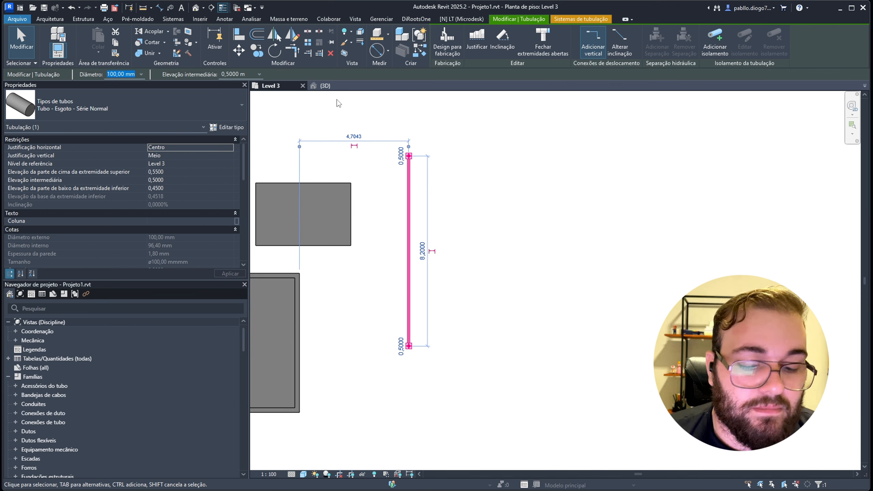
pyautogui.press('Escape')
pyautogui.press('p')
pyautogui.press('i')
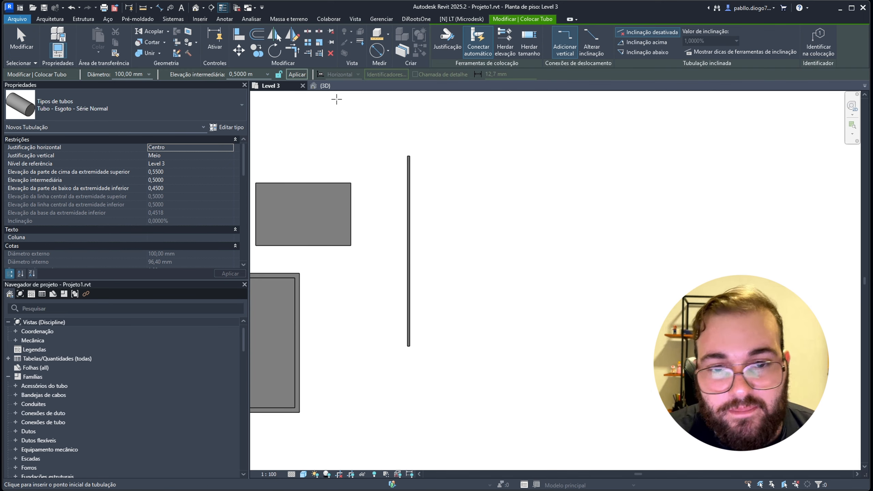
pyautogui.click(666, 44)
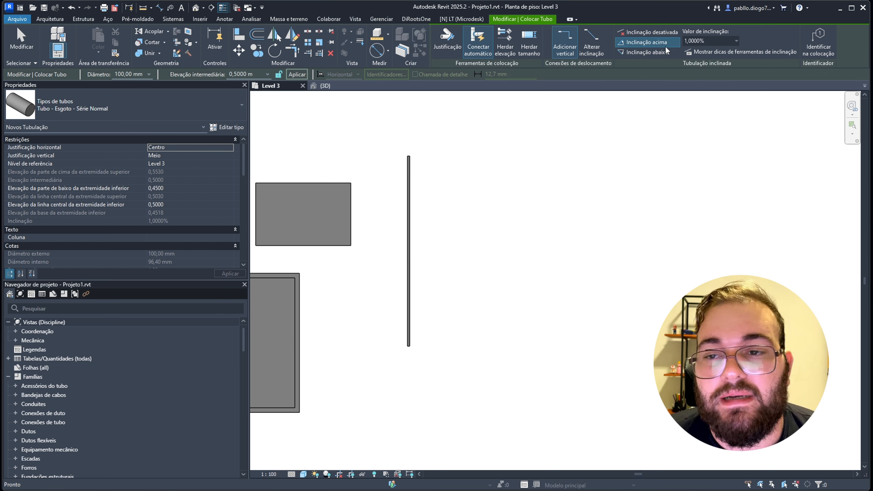
pyautogui.click(474, 156)
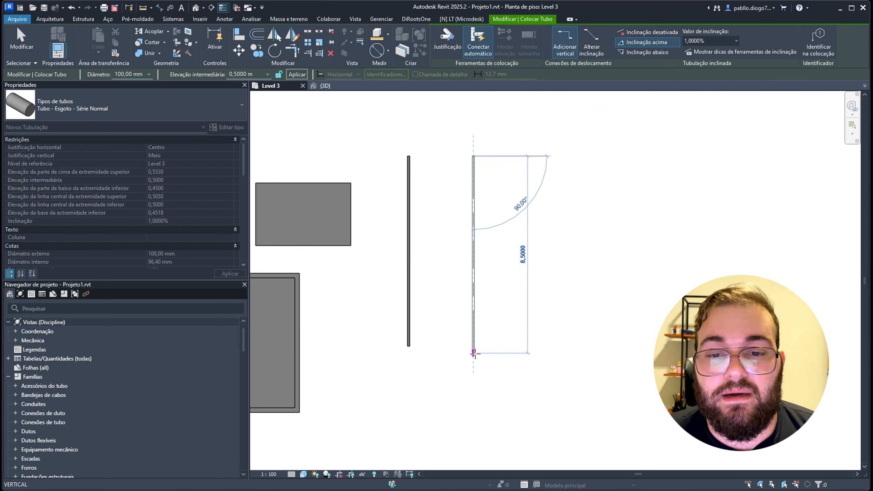
pyautogui.click(476, 369)
pyautogui.press('Escape')
pyautogui.press('Escape')
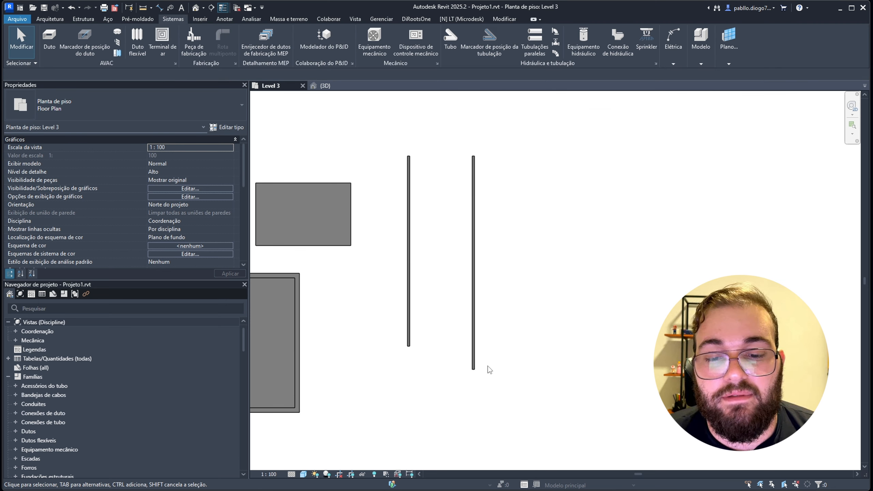
# Create a similar third pipe parallel to the second one, with a 1% downward slope
pyautogui.click(474, 347)
pyautogui.press('c')
pyautogui.press('s')
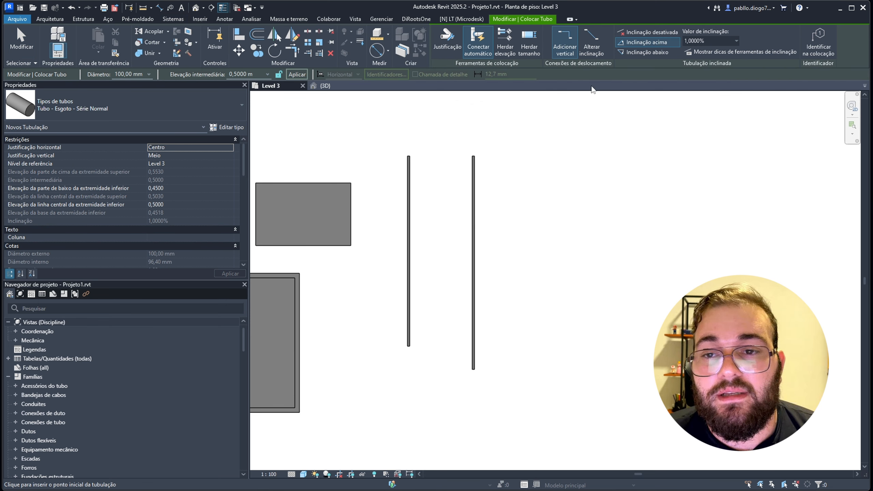
pyautogui.click(641, 53)
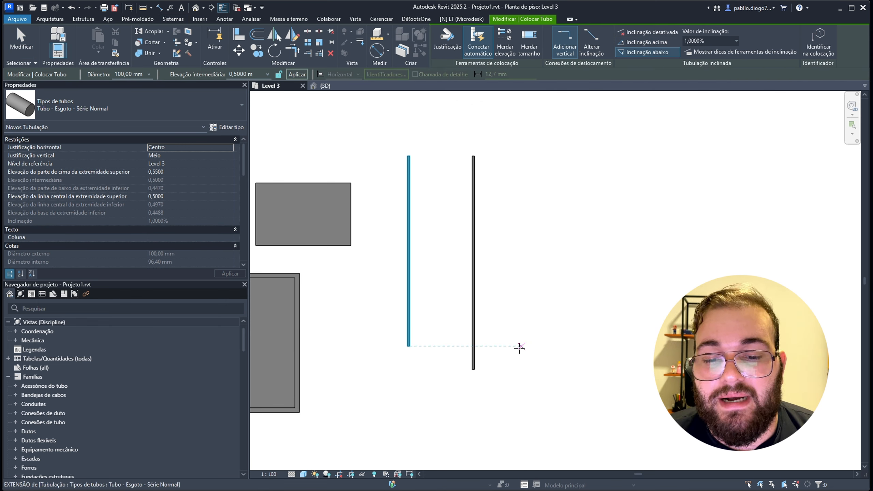
pyautogui.click(507, 156)
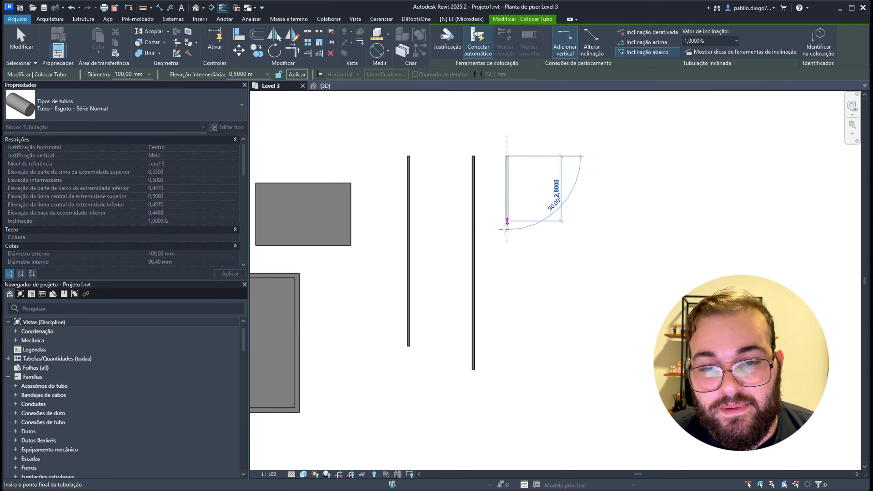
pyautogui.click(508, 369)
pyautogui.press('Escape')
pyautogui.press('Escape')
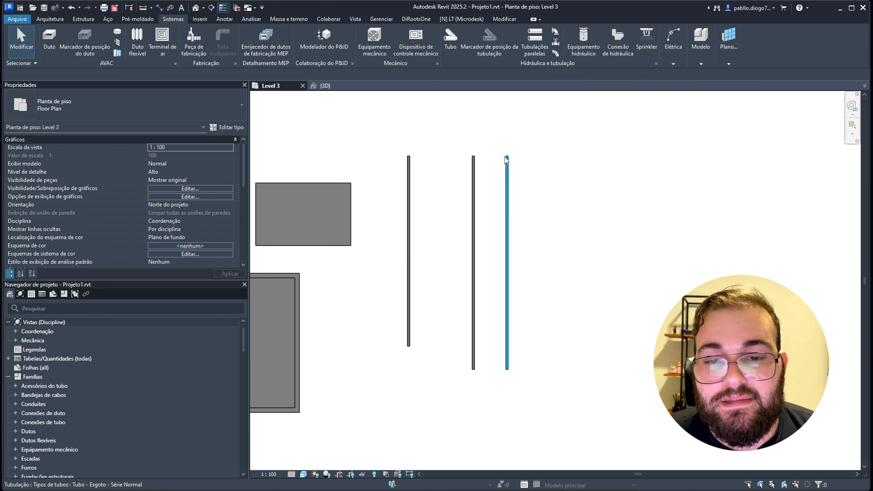
# Isolate the two sloped pipes in a 3D section box and compare their slopes from the right side
pyautogui.moveTo(453, 134); pyautogui.dragTo(537, 437)
pyautogui.press('b')
pyautogui.press('x')
pyautogui.press('Escape')
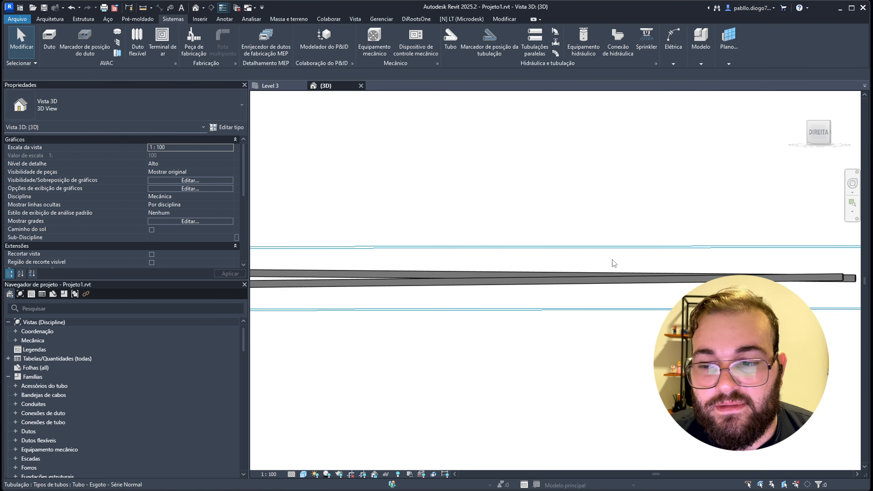
pyautogui.click(819, 132)
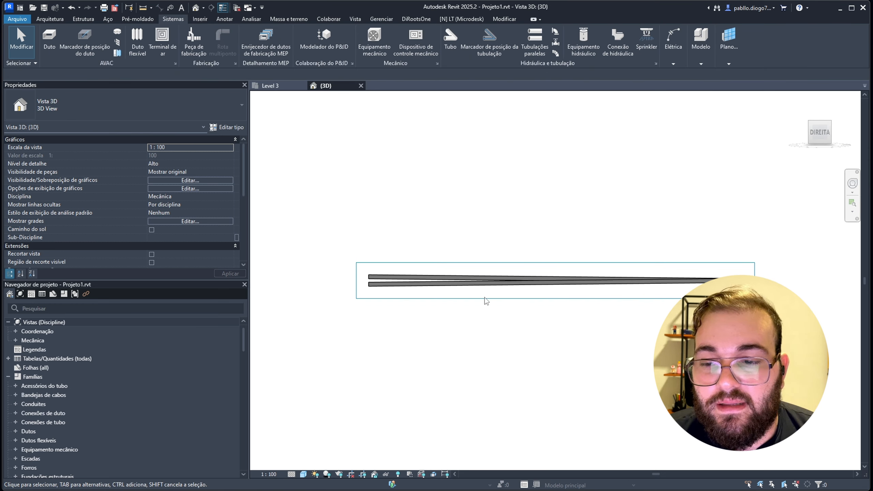
pyautogui.scroll(1, 533, 296)
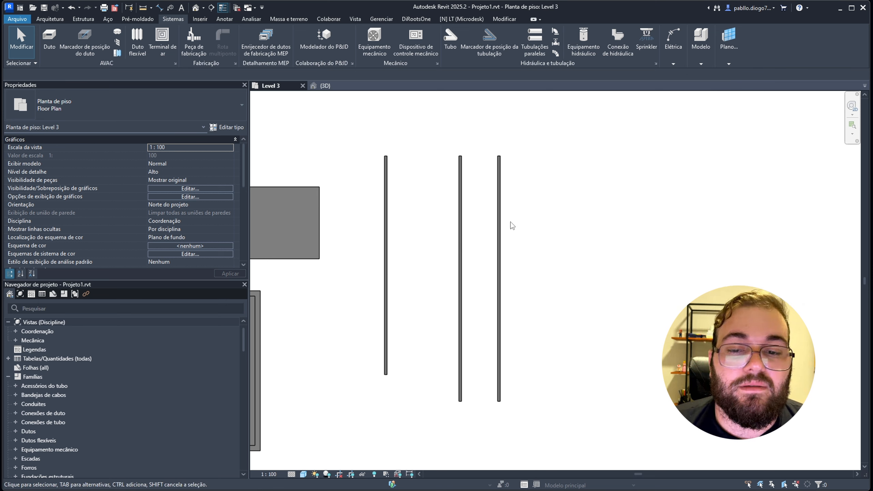
# In the Level 3 plan, set the slope of the middle pipe to 2%
pyautogui.click(500, 243)
pyautogui.press('Escape')
pyautogui.click(461, 262)
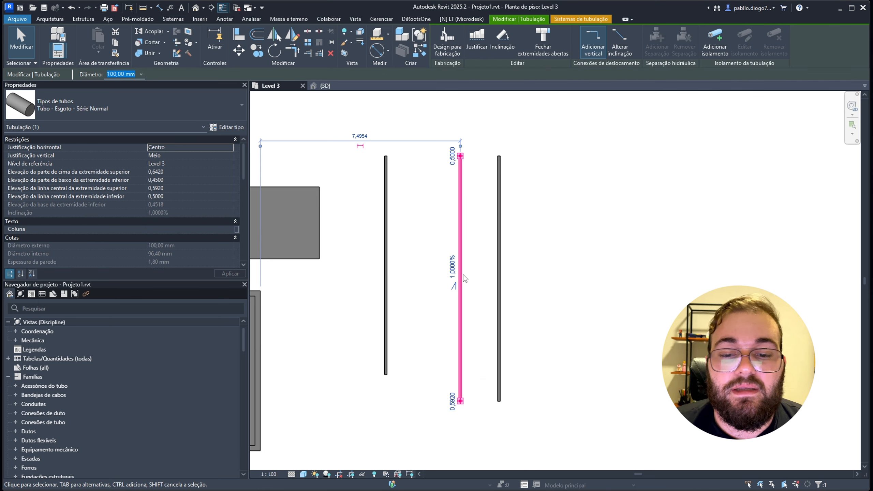
pyautogui.scroll(1, 451, 264)
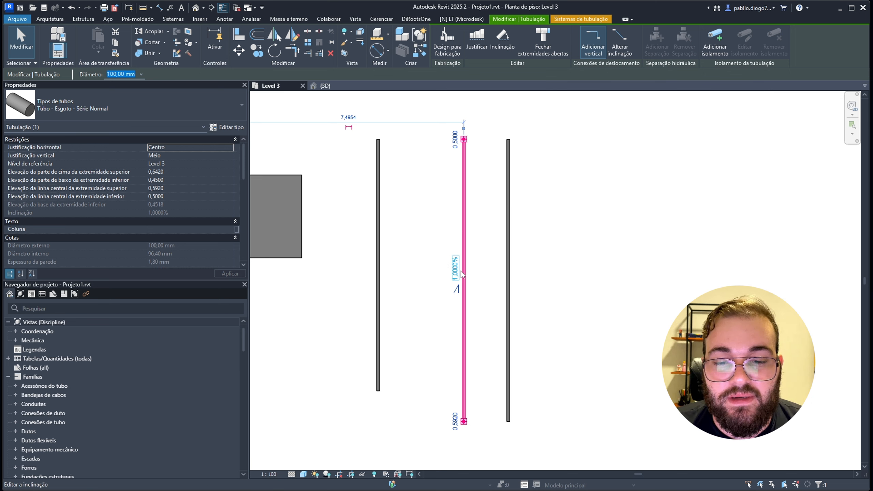
pyautogui.click(455, 269)
pyautogui.write('2')
pyautogui.press('Return')
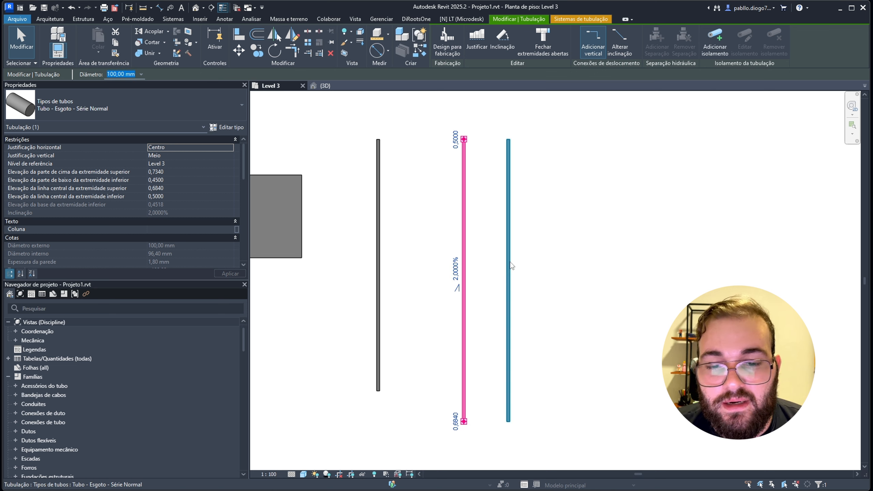
# Set the middle pipe's slope to 100% and check it in the 3D view from the right side
pyautogui.click(463, 275)
pyautogui.write('100')
pyautogui.press('Return')
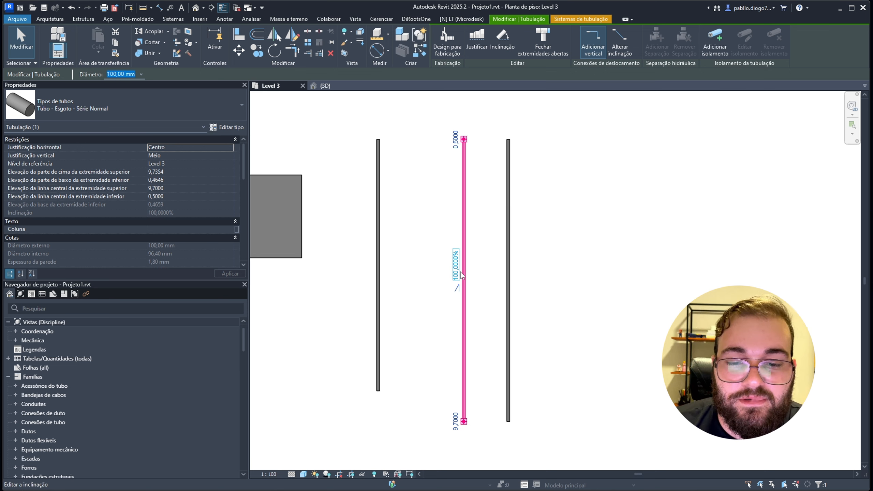
pyautogui.hotkey('ctrl', 'Tab')
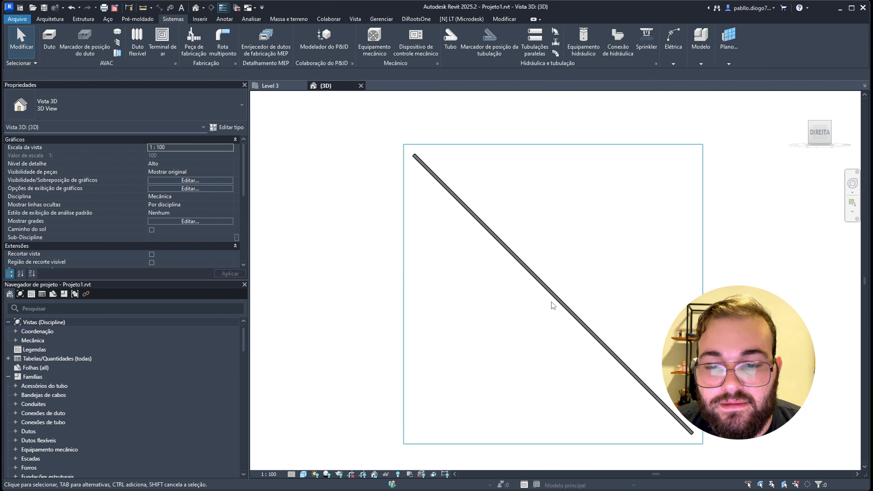
pyautogui.scroll(-3, 551, 301)
pyautogui.click(826, 134)
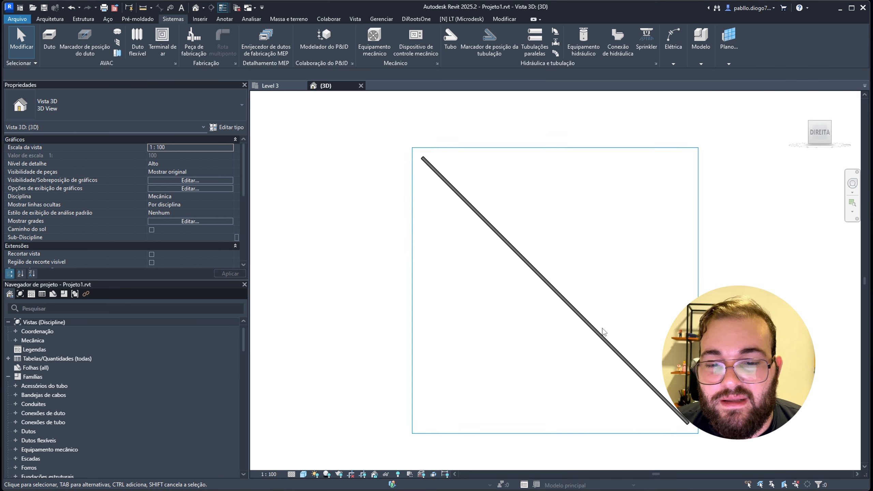
# Move the steep pipe's upper end down and outward to an elevation of about 7.04 m, and return to the Level 3 plan
pyautogui.click(553, 278)
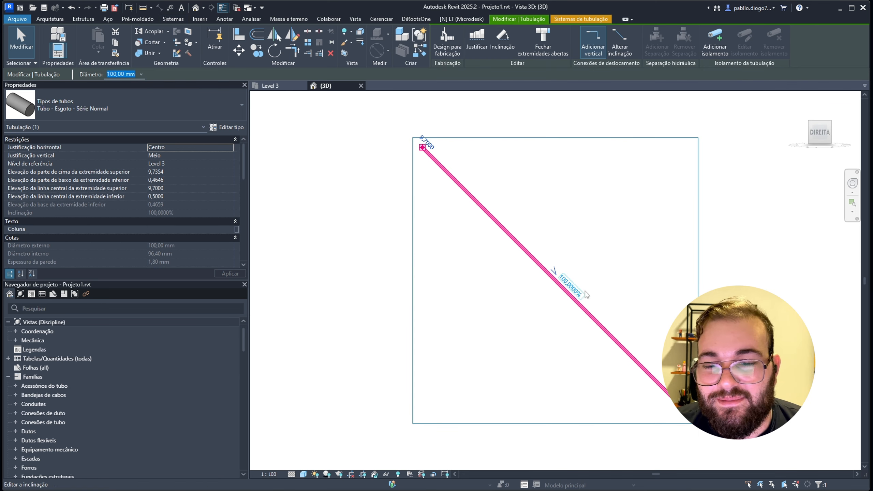
pyautogui.moveTo(422, 148); pyautogui.dragTo(398, 225)
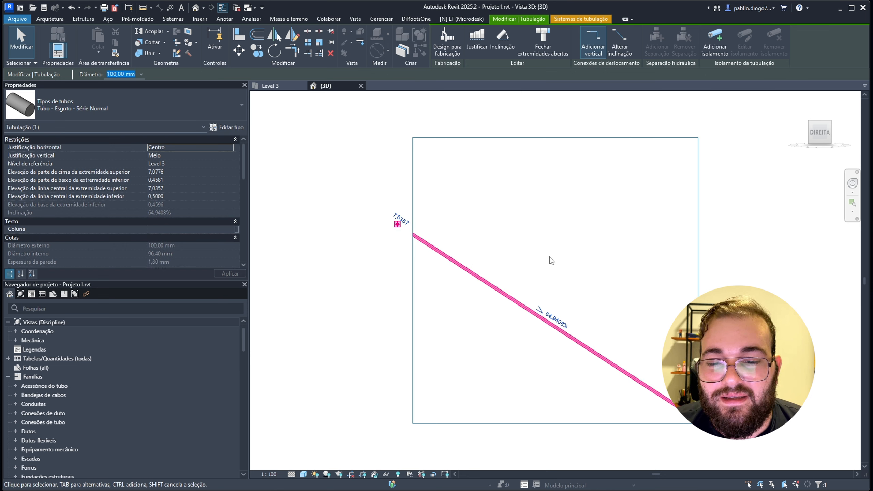
pyautogui.click(554, 322)
pyautogui.click(271, 86)
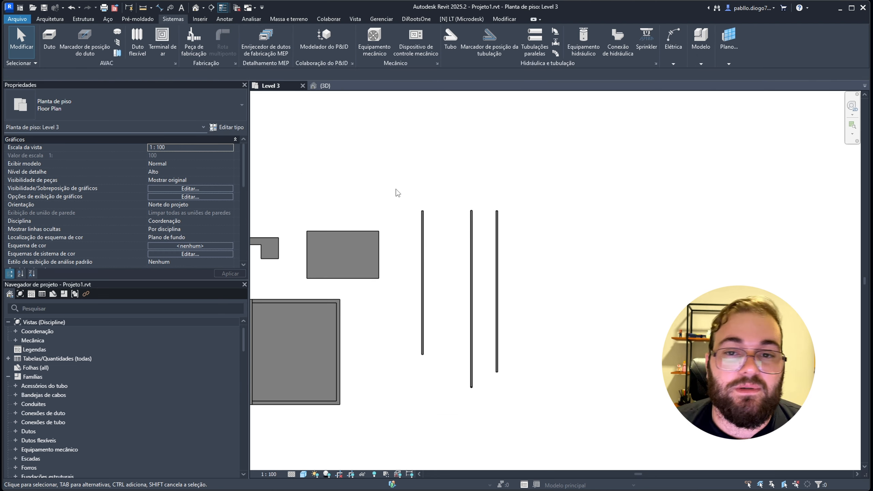
# Switch to the Notion class notes to check the content list, return to Revit and select the unsloped pipe in Level 3
pyautogui.hotkey('alt', 'Tab')
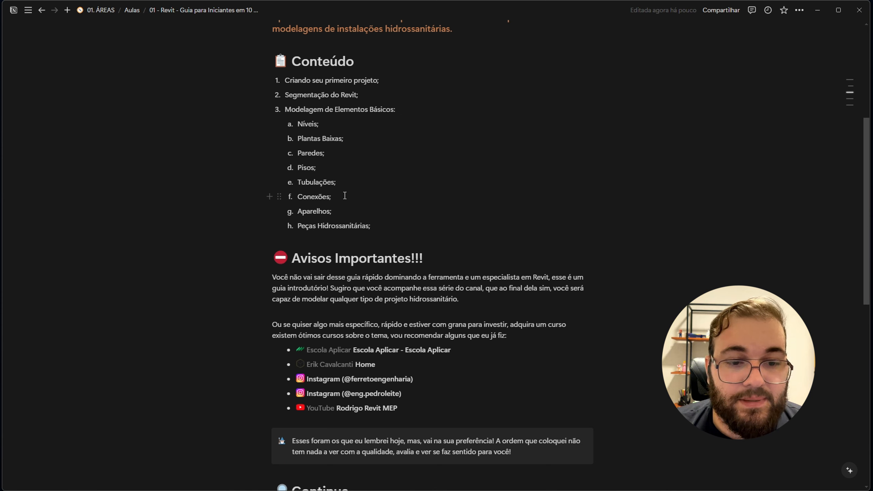
pyautogui.hotkey('alt', 'Tab')
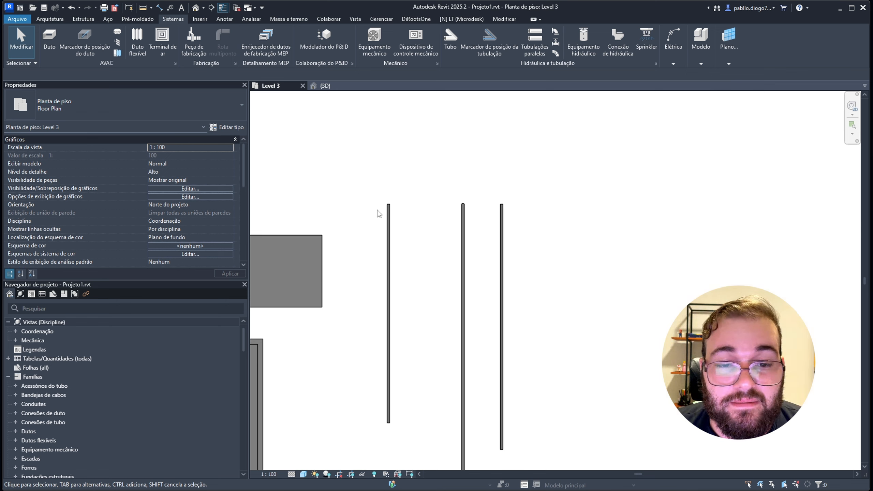
pyautogui.click(388, 222)
pyautogui.moveTo(406, 236); pyautogui.dragTo(416, 167, button='middle')
pyautogui.scroll(-1, 416, 168)
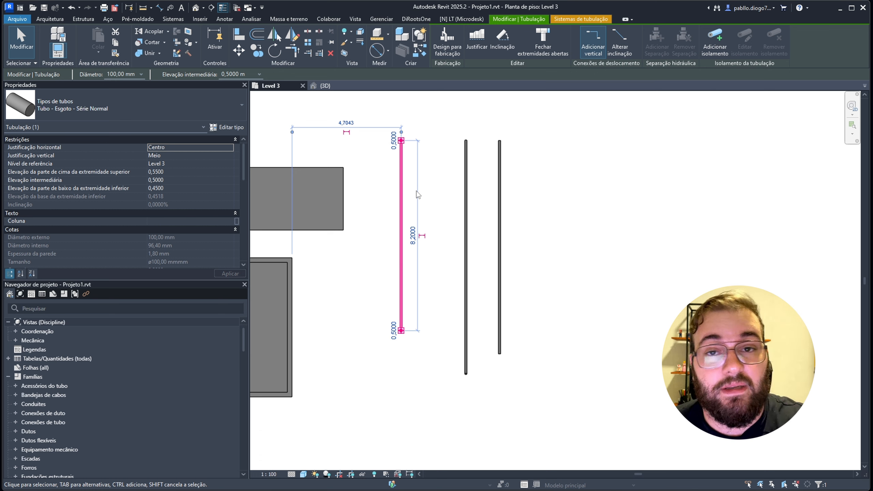
pyautogui.scroll(1, 379, 137)
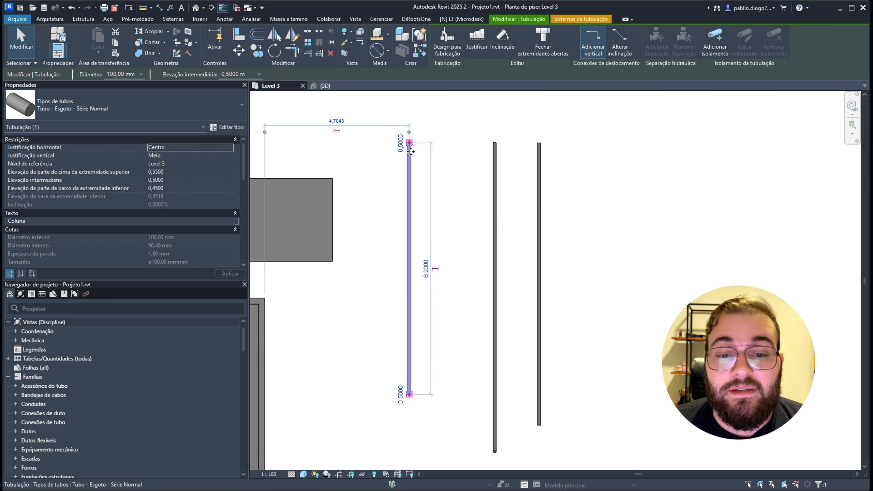
# Draw an L-shaped 100 mm pipe with slope off at 0.50 m elevation above the floor slab, its vertical leg 1.10 m long
pyautogui.press('p')
pyautogui.press('i')
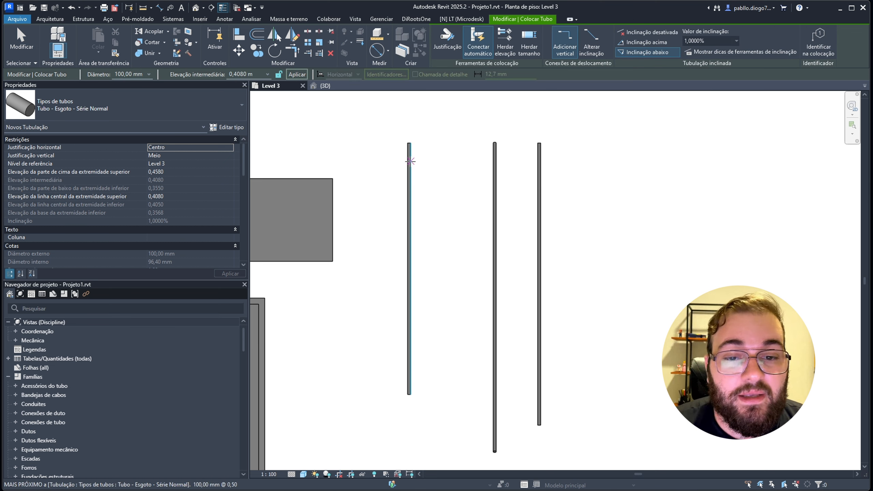
pyautogui.moveTo(410, 161); pyautogui.dragTo(472, 242, button='middle')
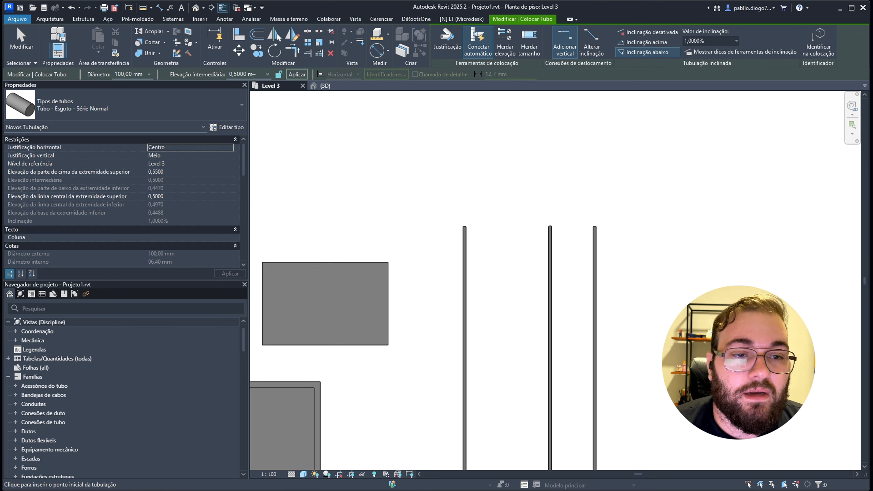
pyautogui.click(647, 32)
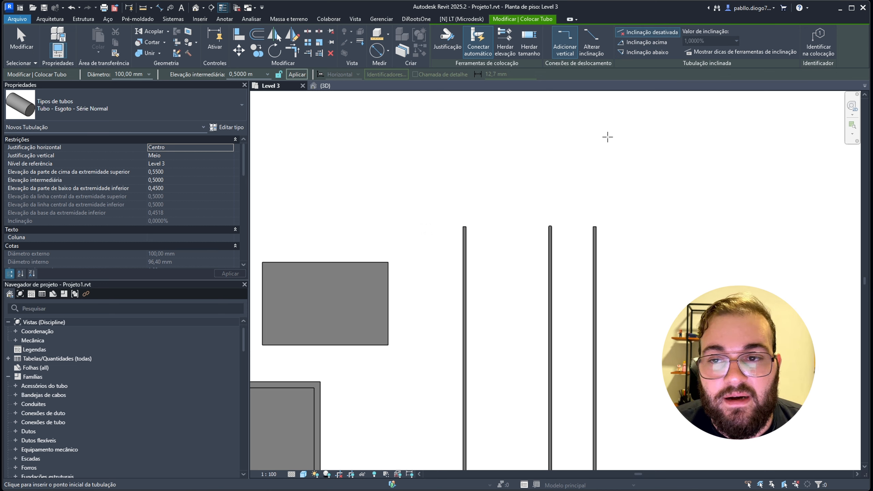
pyautogui.moveTo(389, 208); pyautogui.dragTo(444, 211, button='middle')
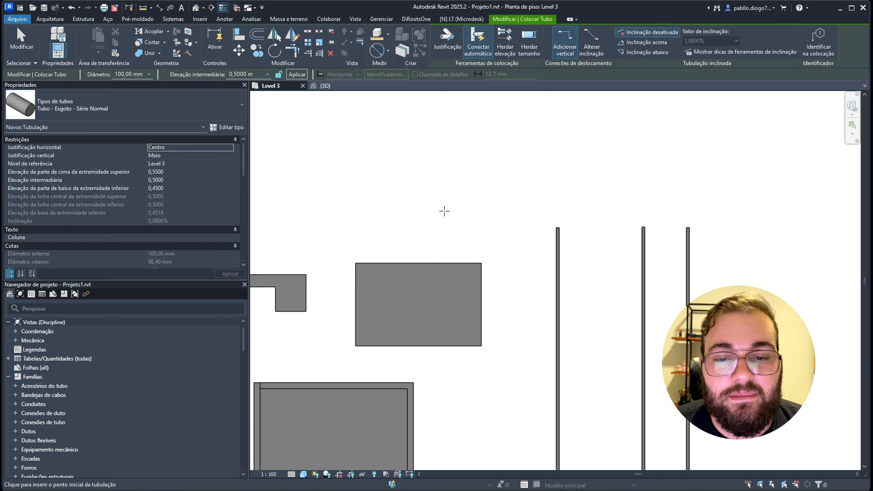
pyautogui.click(410, 185)
pyautogui.click(475, 185)
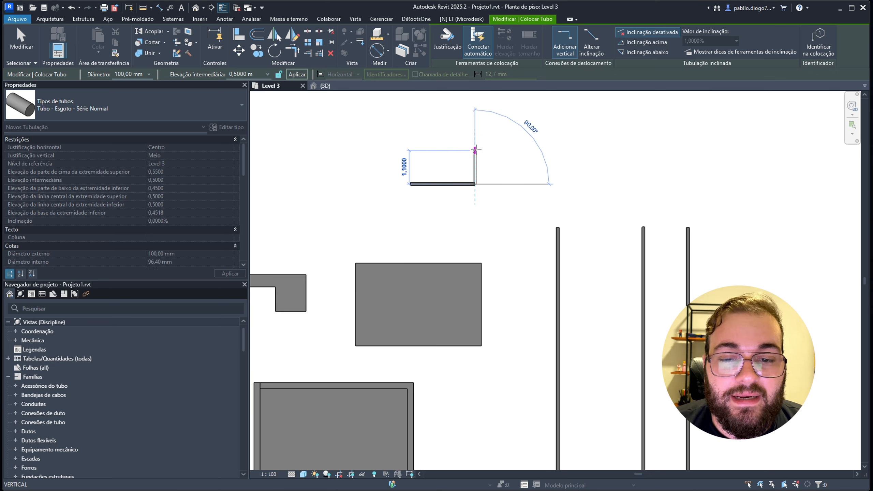
pyautogui.click(475, 150)
pyautogui.scroll(4, 476, 152)
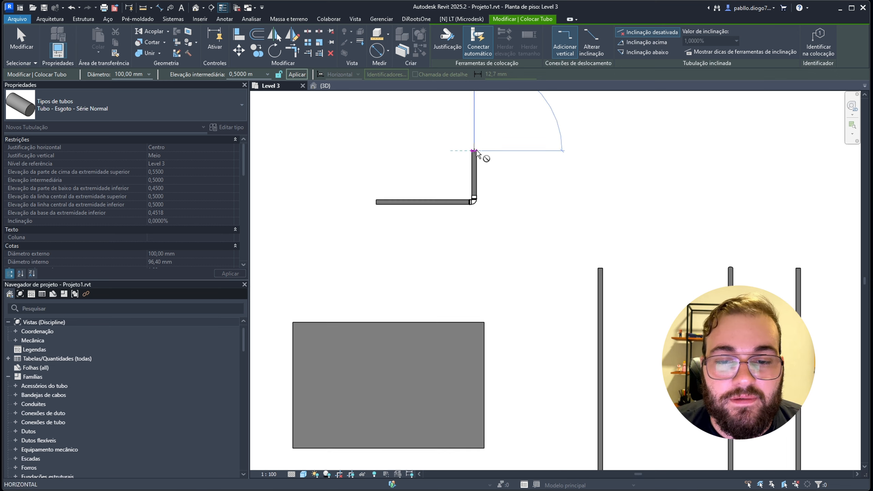
pyautogui.press('Escape')
pyautogui.scroll(-4, 476, 152)
pyautogui.press('Escape')
# Draw a pipe branch about 1.06 m down from the midpoint of the horizontal pipe, and select the tee at the junction
pyautogui.scroll(5, 464, 206)
pyautogui.click(485, 160)
pyautogui.moveTo(490, 170); pyautogui.dragTo(512, 233, button='middle')
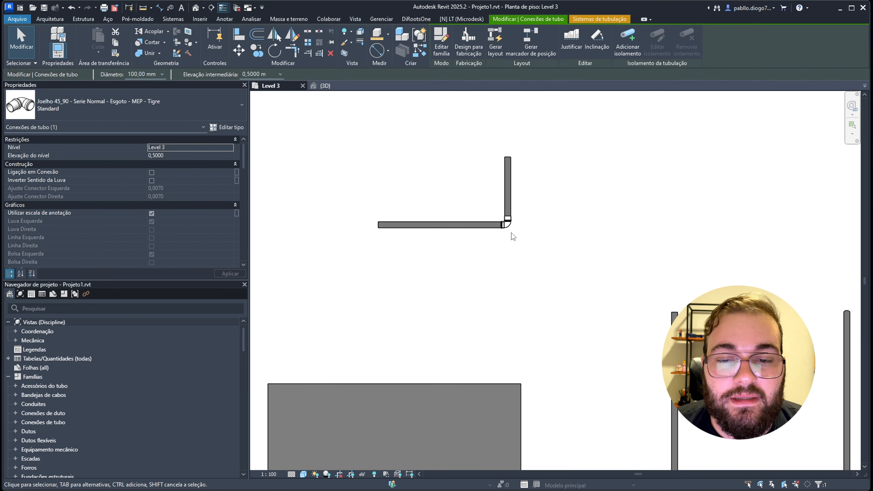
pyautogui.click(505, 191)
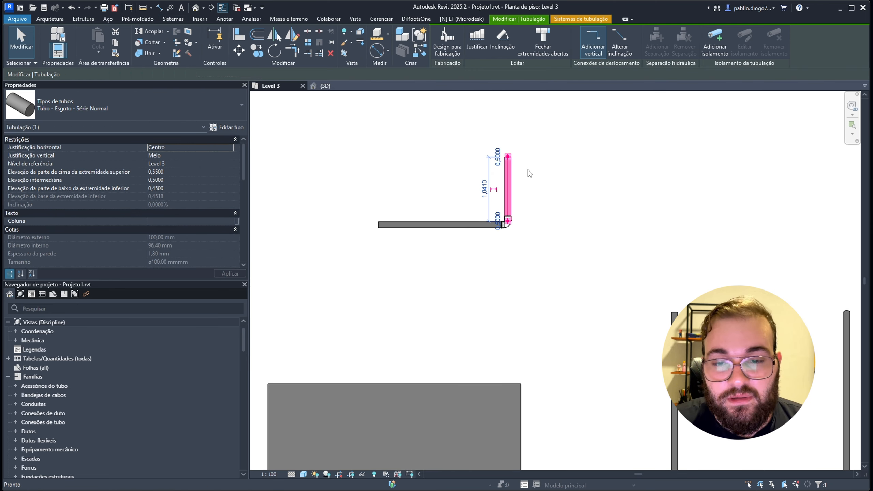
pyautogui.press('p')
pyautogui.press('i')
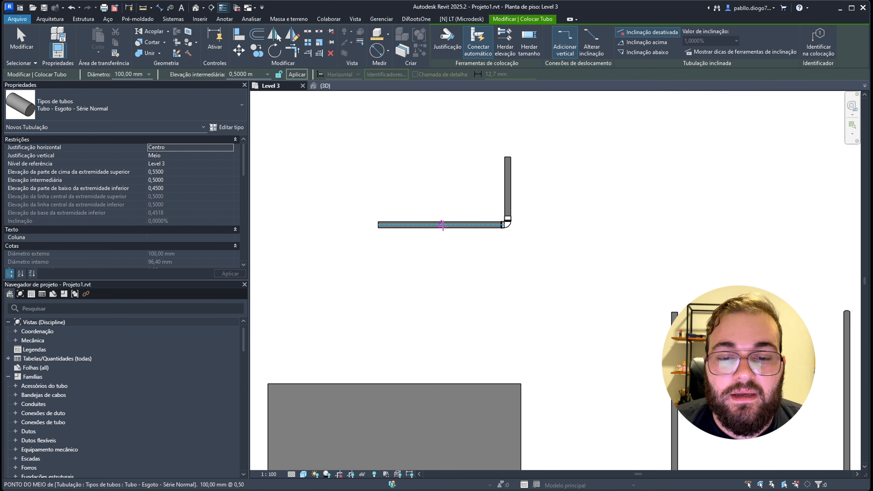
pyautogui.click(442, 225)
pyautogui.click(441, 295)
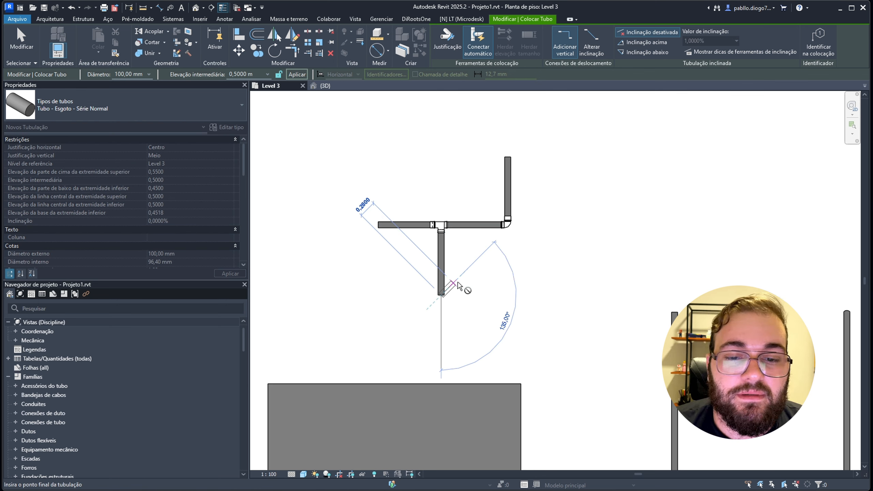
pyautogui.press('Escape')
pyautogui.press('Escape')
pyautogui.scroll(5, 453, 238)
pyautogui.moveTo(370, 132); pyautogui.dragTo(507, 296)
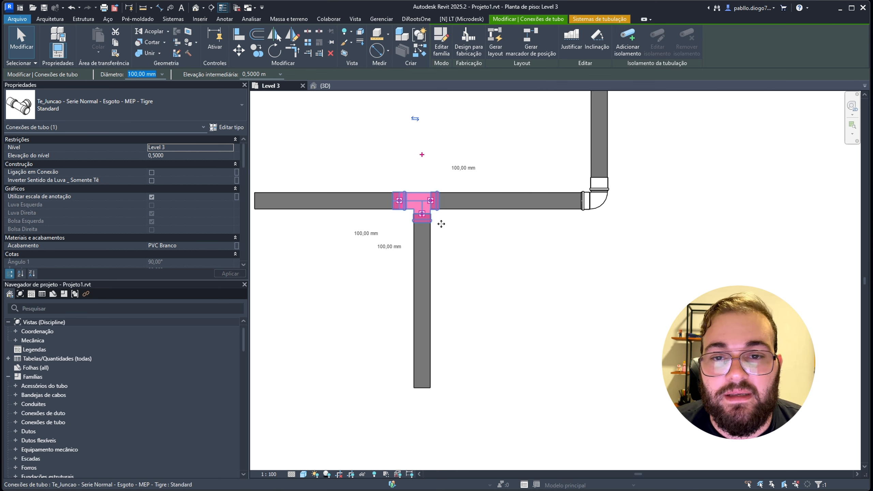
pyautogui.press('Escape')
# Draw a pipe down from the horizontal run, between the tee and the elbow, with automatic connection turned off
pyautogui.click(427, 241)
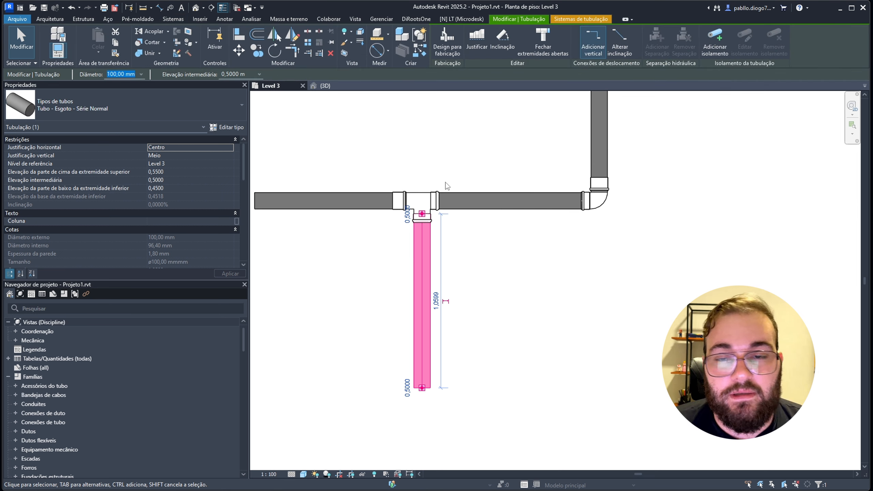
pyautogui.press('c')
pyautogui.press('s')
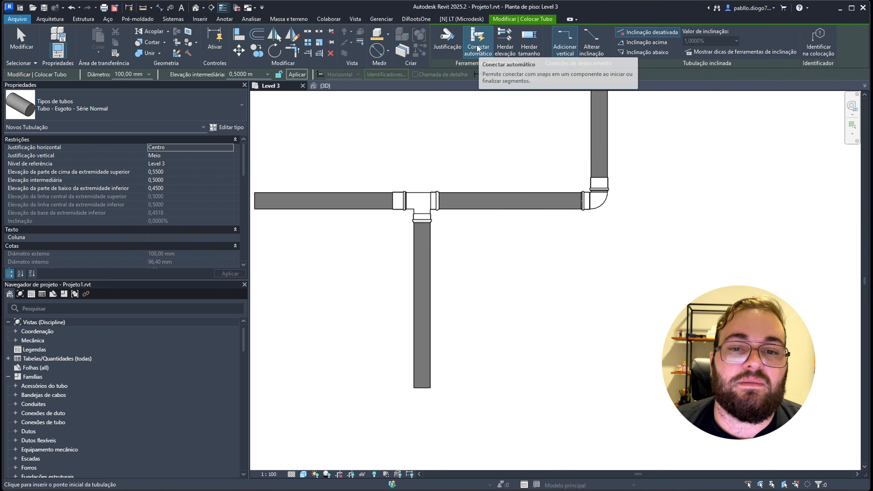
pyautogui.click(510, 201)
pyautogui.click(510, 315)
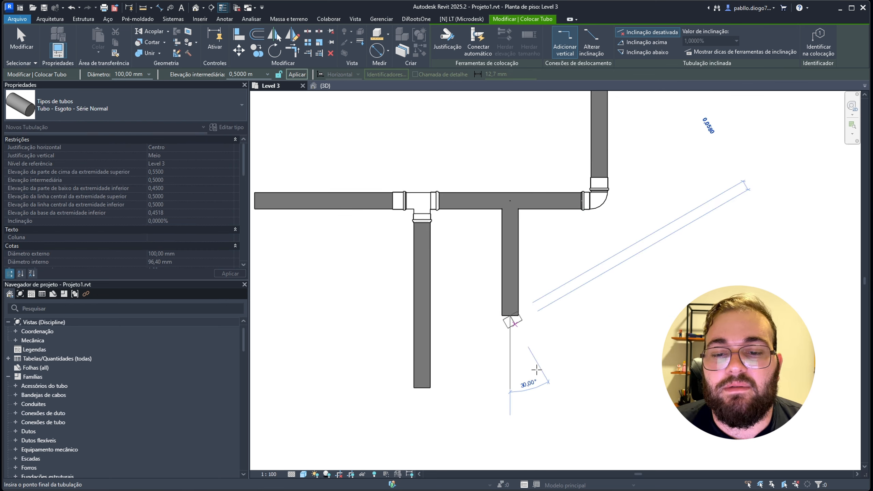
pyautogui.press('Escape')
pyautogui.press('Escape')
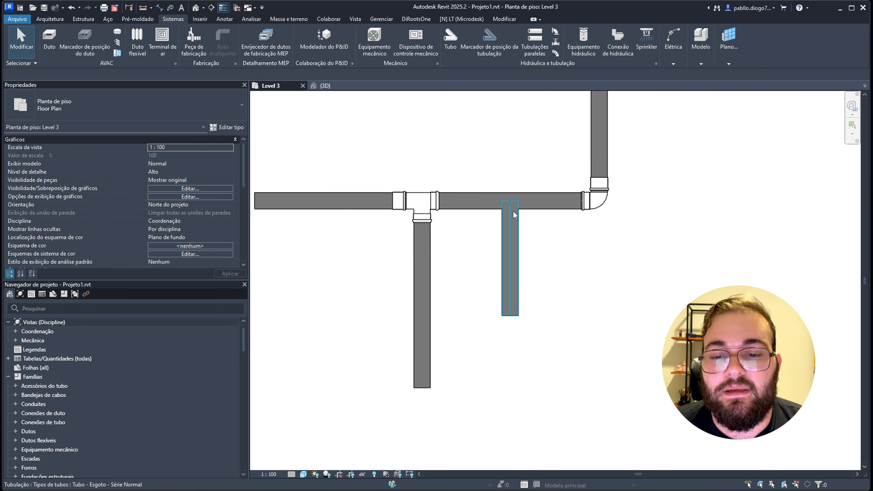
# Turn automatic connection back on and draw a branch about 0.52 m down from the horizontal run, between the tee and the unjoined pipe
pyautogui.click(515, 215)
pyautogui.press('c')
pyautogui.press('s')
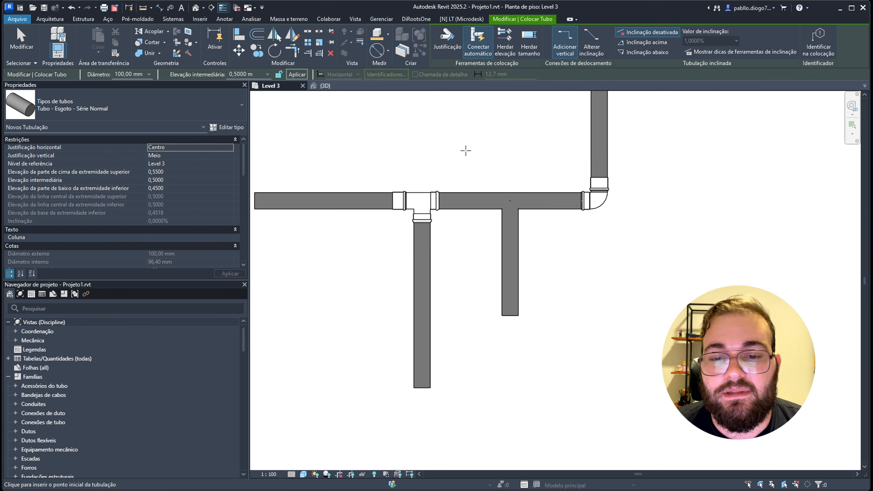
pyautogui.click(470, 200)
pyautogui.click(470, 299)
pyautogui.press('Escape')
pyautogui.press('Escape')
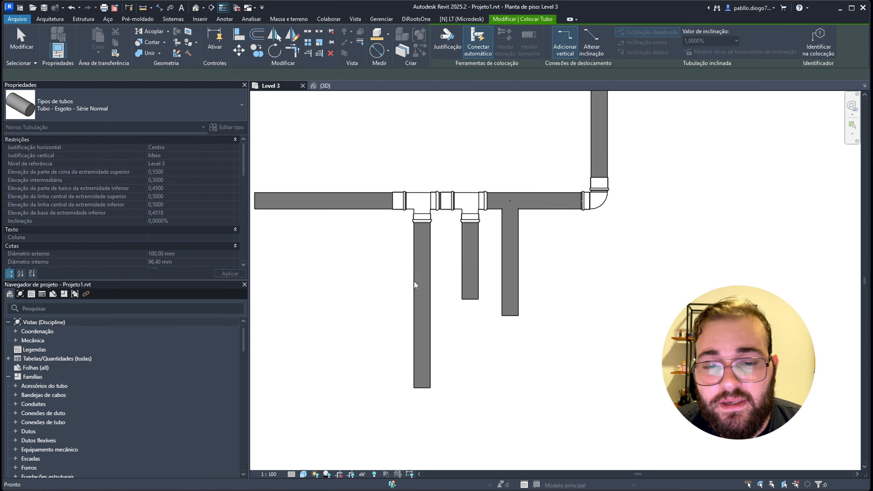
# Try a connected branch down from the horizontal pipe's segment left of the tees, and undo it
pyautogui.moveTo(401, 263); pyautogui.dragTo(517, 233, button='middle')
pyautogui.click(586, 235)
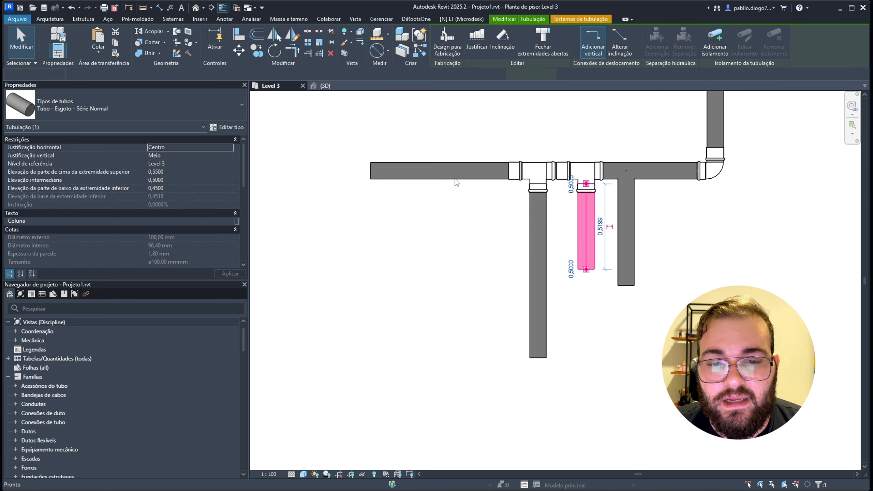
pyautogui.press('c')
pyautogui.press('s')
pyautogui.click(448, 171)
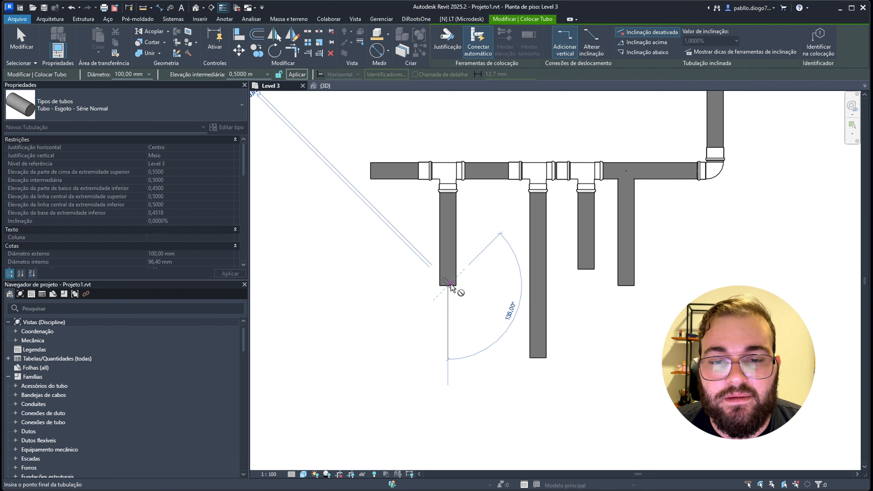
pyautogui.press('Escape')
pyautogui.press('Escape')
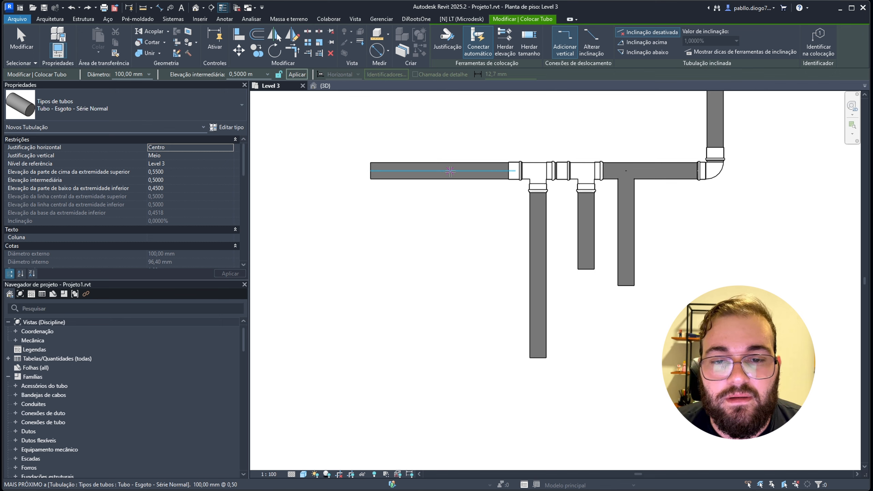
# Try to draw a 0.50 m pipe down from a point off the centreline of the horizontal pipe's left segment
pyautogui.click(451, 174)
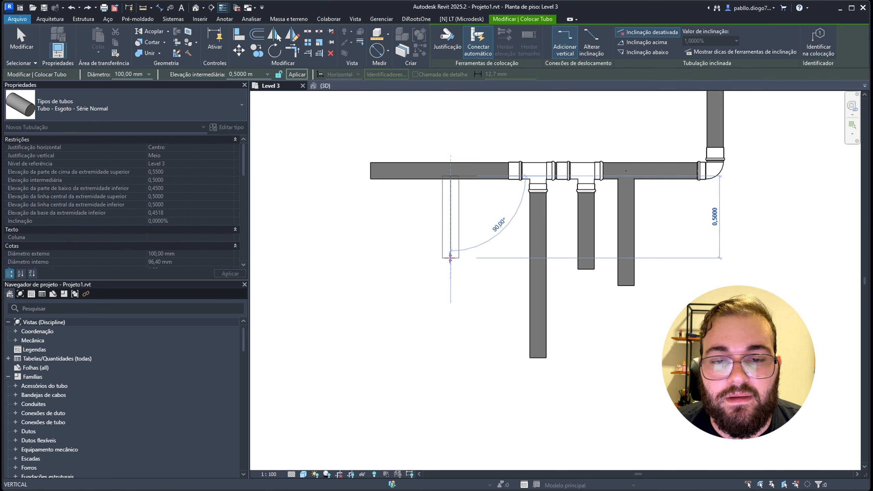
pyautogui.click(452, 259)
pyautogui.press('Escape')
pyautogui.press('Escape')
pyautogui.scroll(3, 447, 220)
pyautogui.scroll(-1, 450, 220)
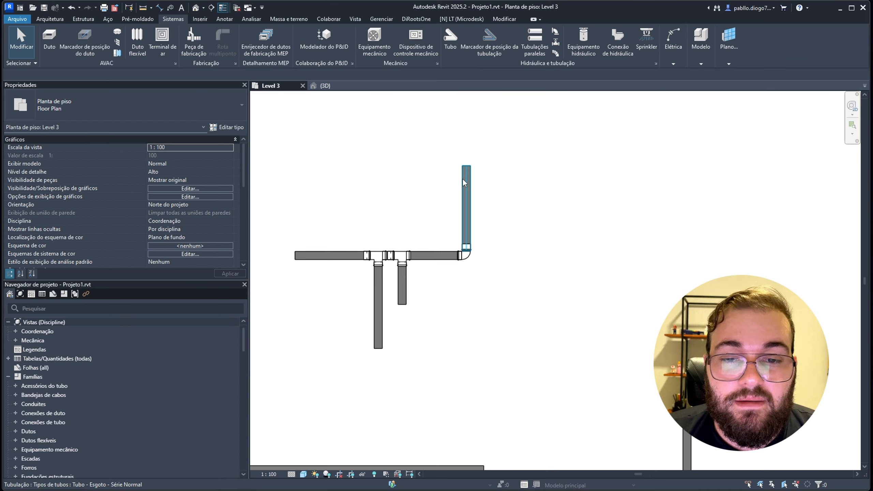
# Start placing a pipe fitting, search the types for JOELHO and choose Joelho 45_90 - Serie Normal - Esgoto - MEP - Tigre, Standard
pyautogui.click(555, 33)
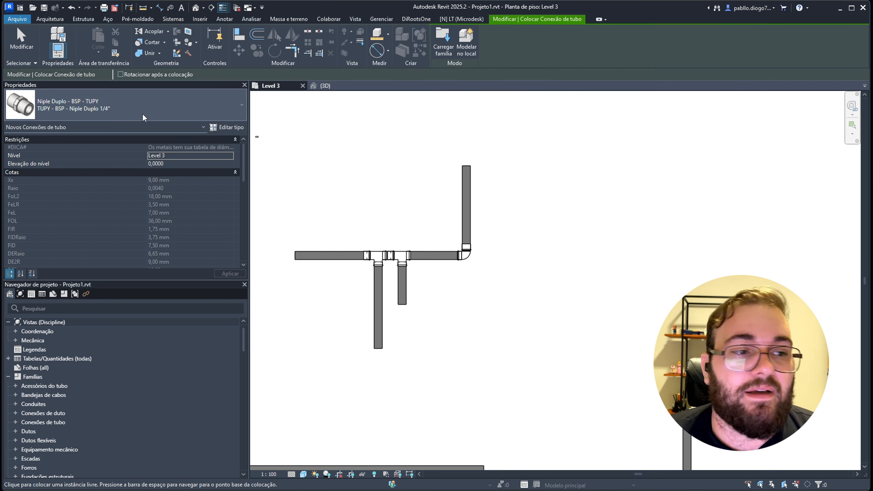
pyautogui.click(141, 113)
pyautogui.scroll(-1, 103, 207)
pyautogui.click(107, 126)
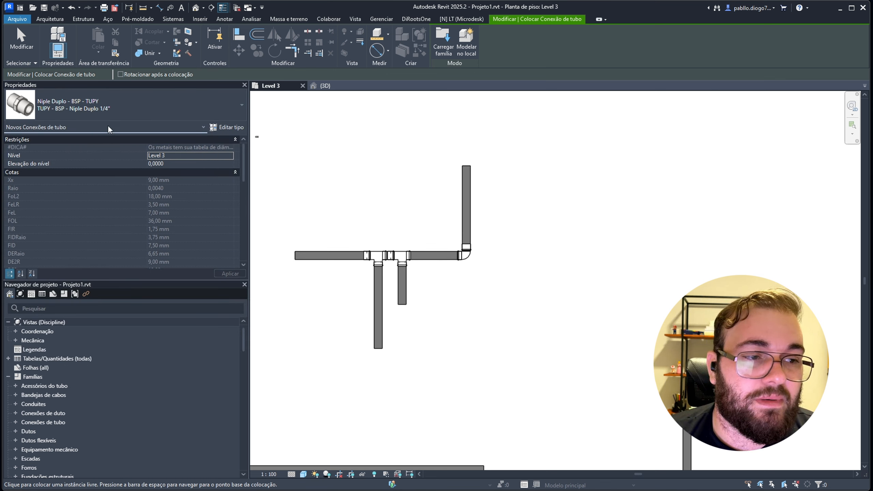
pyautogui.click(136, 111)
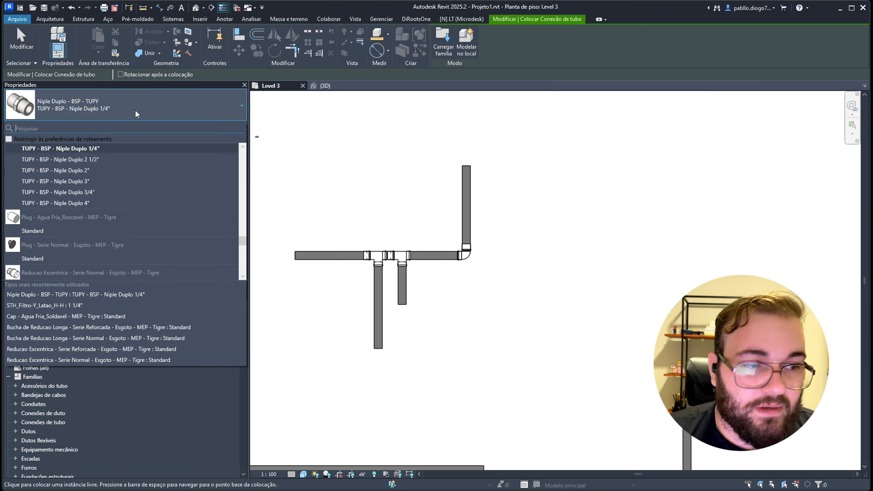
pyautogui.write('JOEL')
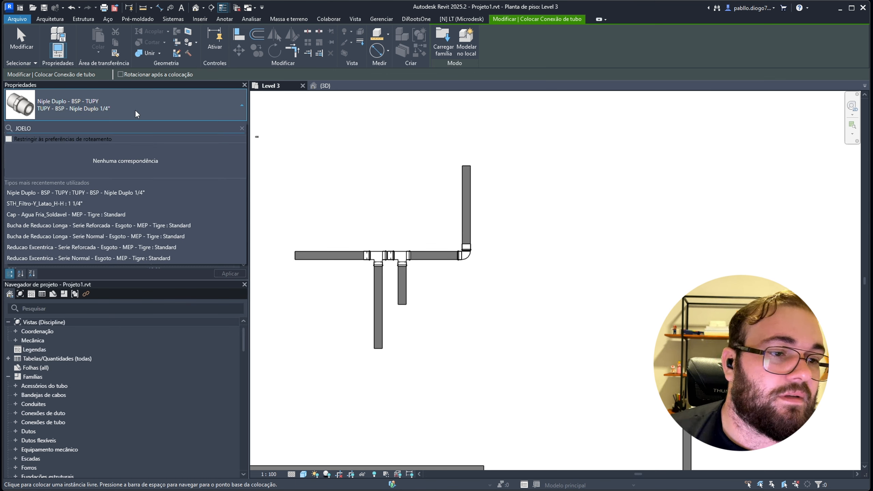
pyautogui.write('HO')
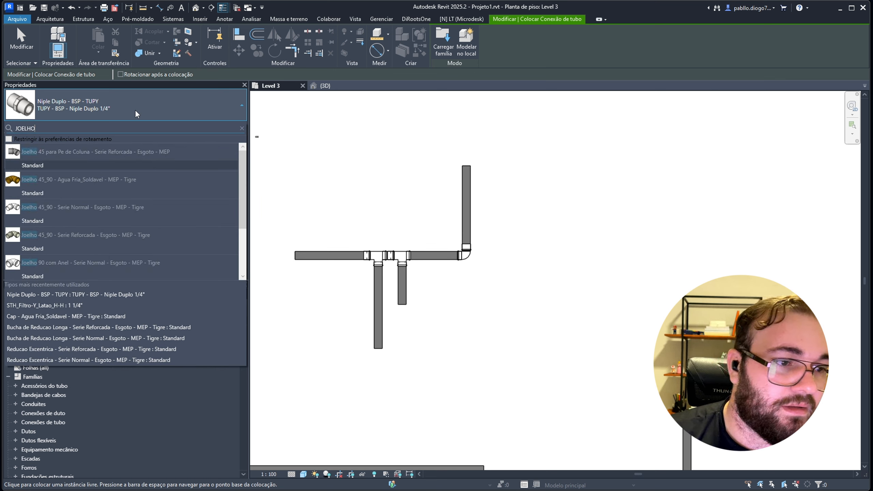
pyautogui.click(87, 222)
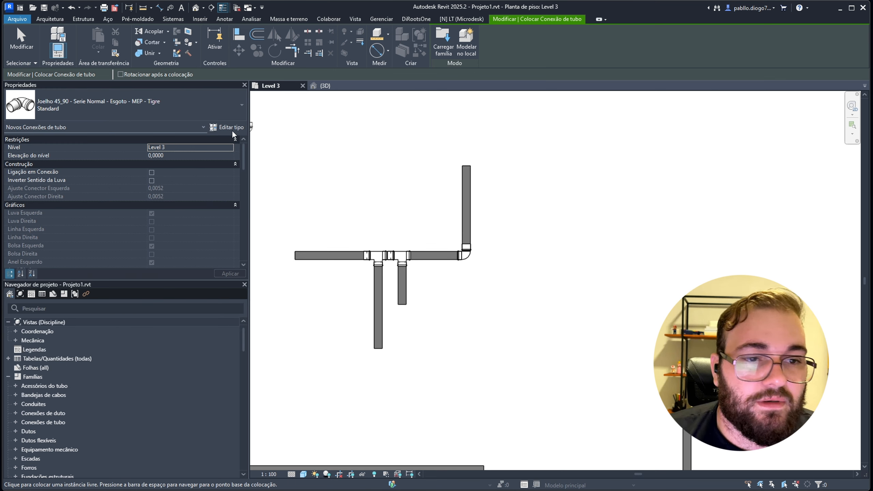
# Place the elbow in the free area just right of the vertical pipe and check its diameter setting
pyautogui.scroll(2, 505, 199)
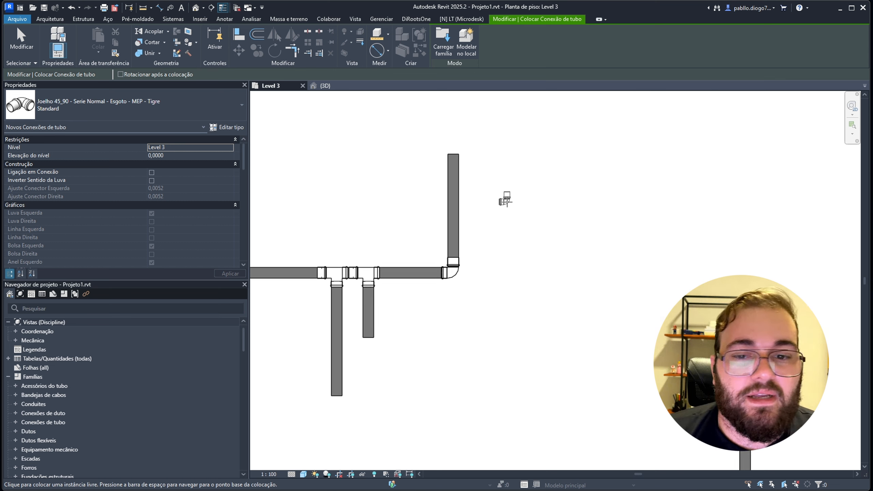
pyautogui.click(494, 213)
pyautogui.press('Escape')
pyautogui.scroll(2, 513, 241)
pyautogui.moveTo(432, 155); pyautogui.dragTo(561, 297)
pyautogui.scroll(-1, 527, 312)
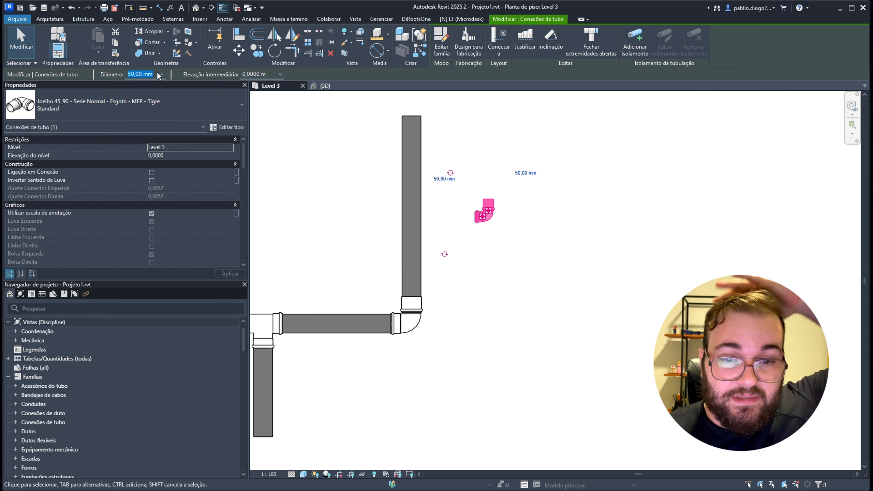
pyautogui.scroll(-2, 462, 254)
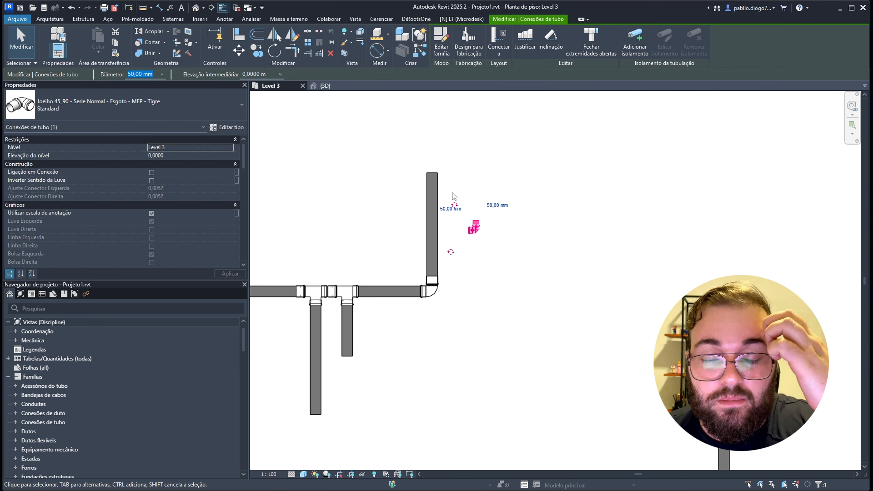
pyautogui.click(475, 340)
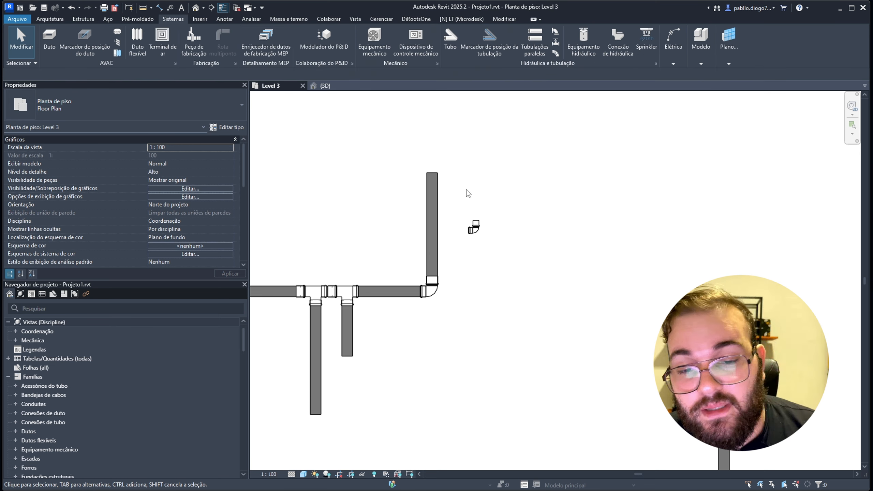
# Set the free-standing elbow's diameter to 100 mm
pyautogui.click(473, 227)
pyautogui.scroll(2, 463, 226)
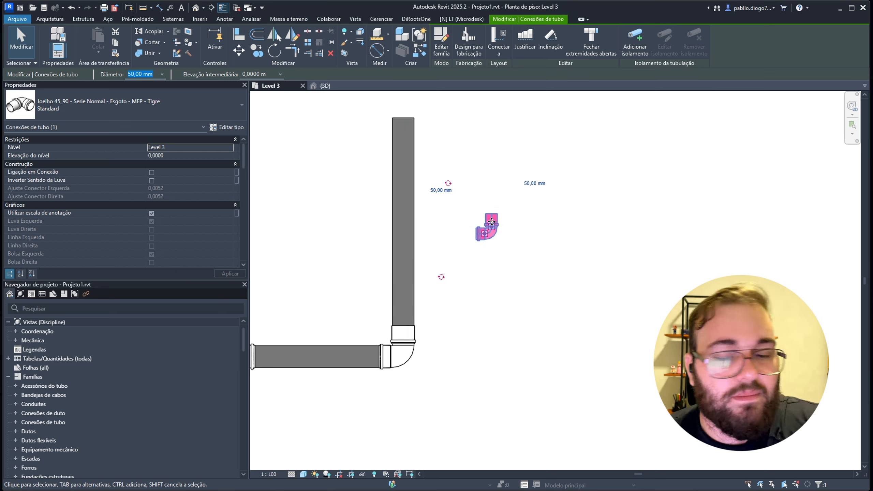
pyautogui.scroll(1, 461, 207)
pyautogui.click(438, 189)
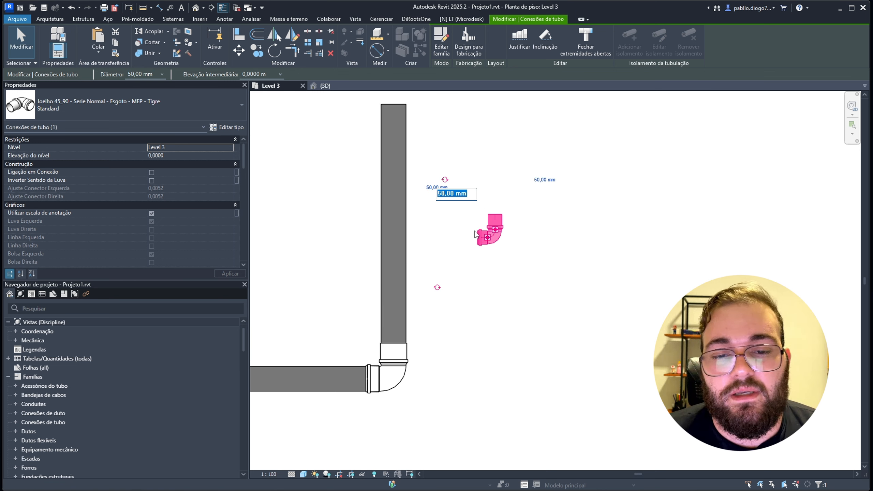
pyautogui.press('Return')
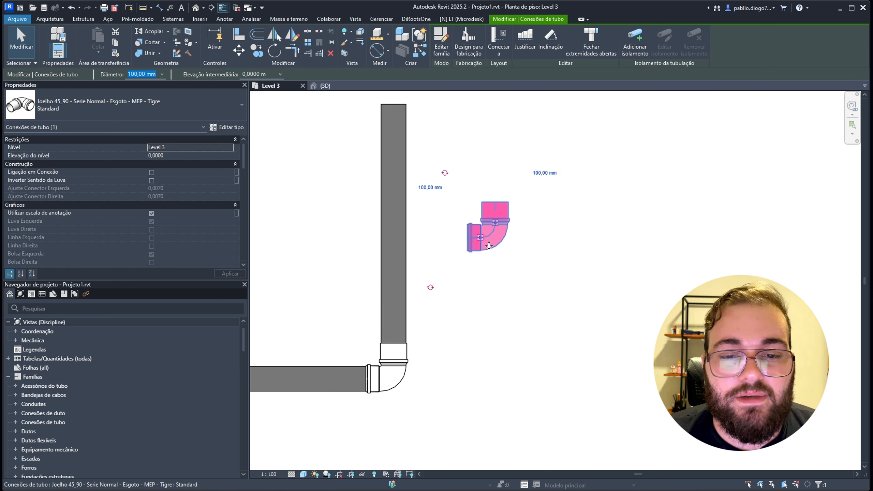
# Set the free-standing elbow's diameter to 40 mm
pyautogui.click(441, 188)
pyautogui.write('40')
pyautogui.press('Return')
pyautogui.click(450, 216)
pyautogui.scroll(3, 493, 246)
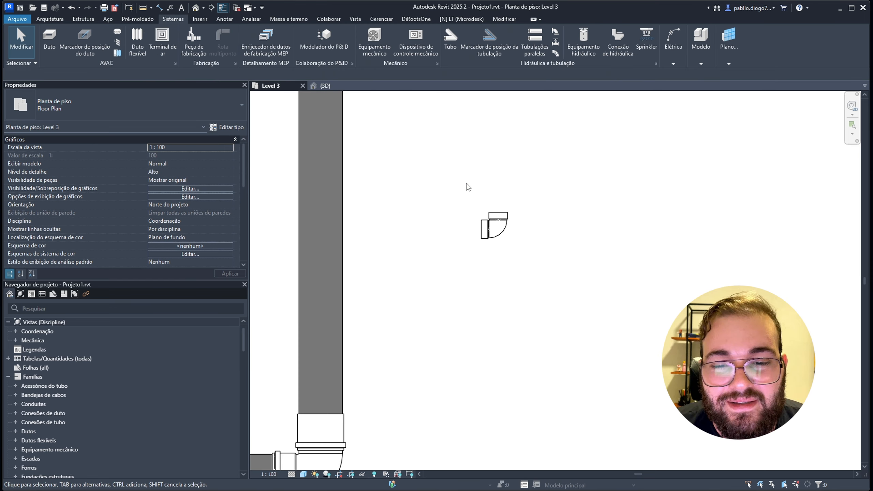
pyautogui.moveTo(466, 186); pyautogui.dragTo(539, 246)
pyautogui.scroll(-2, 490, 221)
pyautogui.click(560, 285)
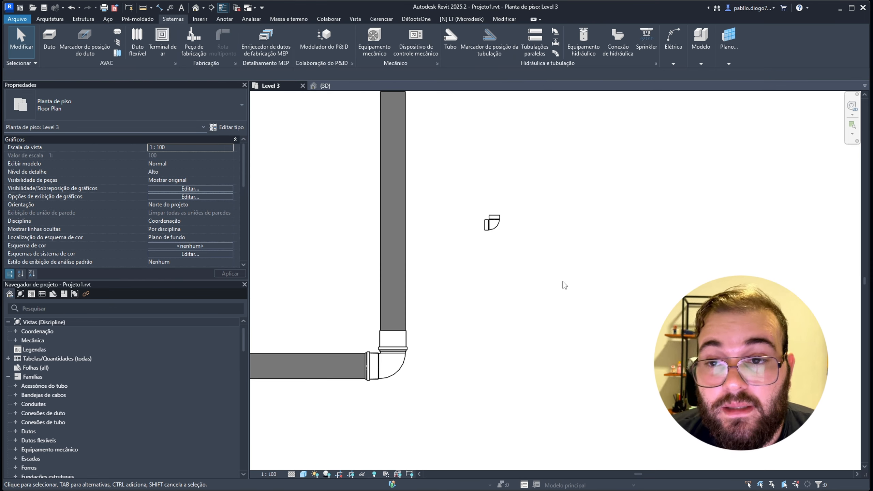
pyautogui.moveTo(513, 220); pyautogui.dragTo(494, 254, button='middle')
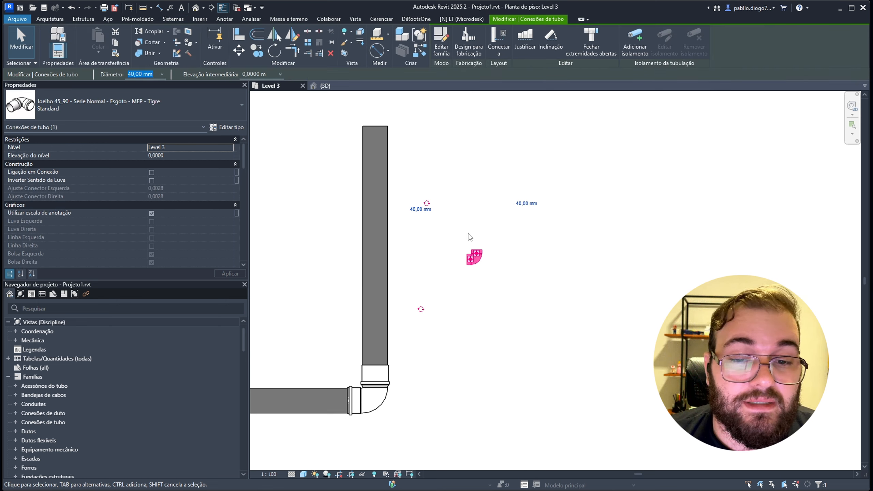
# Continue the vertical 100 mm pipe from its upper end with a segment to the right and an upward one about 0.40 m long at 85°
pyautogui.scroll(-2, 426, 256)
pyautogui.click(402, 234)
pyautogui.press('c')
pyautogui.press('s')
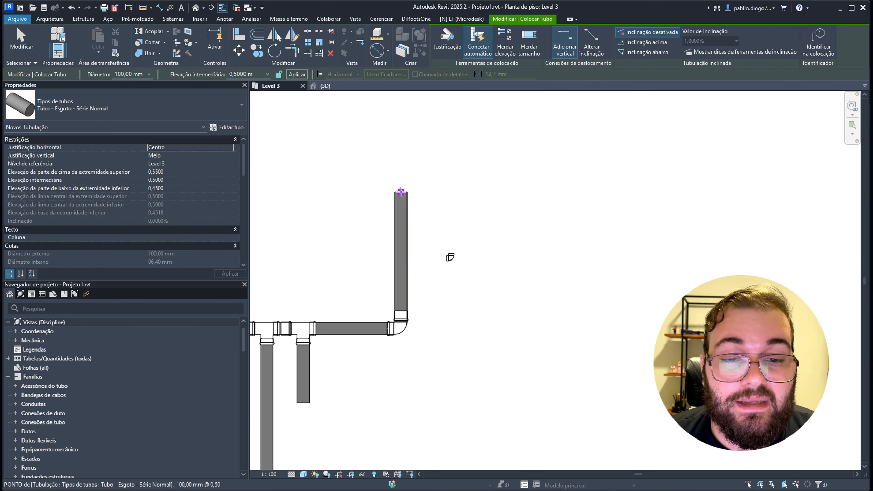
pyautogui.click(401, 192)
pyautogui.click(476, 192)
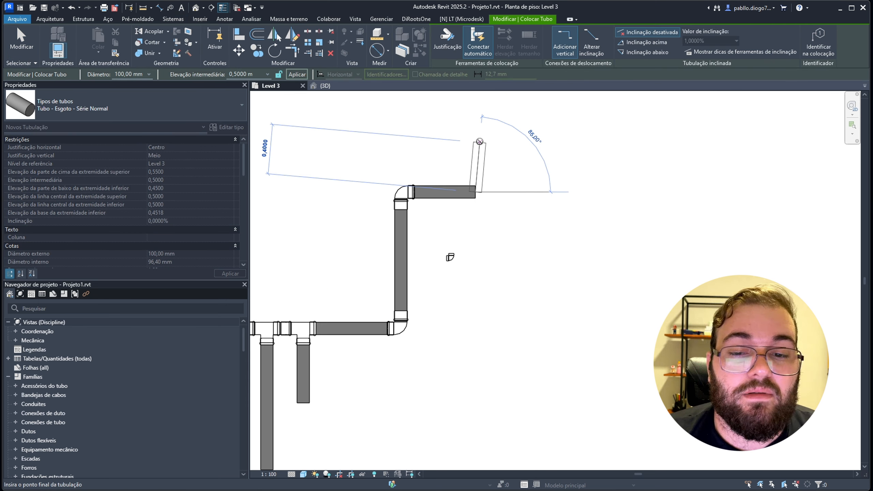
pyautogui.click(480, 142)
pyautogui.press('Escape')
pyautogui.press('Escape')
# Swing the free end of the last pipe segment to the right so it runs diagonally at about 45°
pyautogui.click(480, 160)
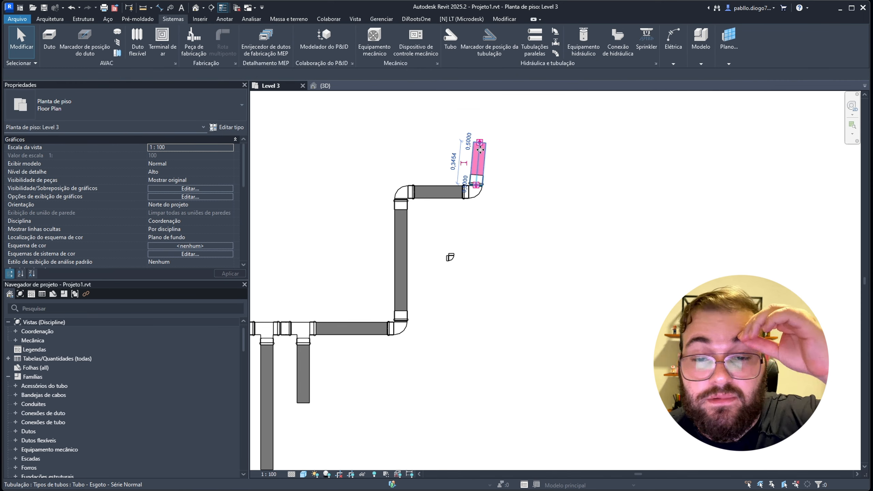
pyautogui.moveTo(480, 143); pyautogui.dragTo(528, 152)
pyautogui.moveTo(447, 112); pyautogui.dragTo(498, 207)
pyautogui.scroll(1, 512, 321)
pyautogui.moveTo(417, 207); pyautogui.dragTo(475, 283)
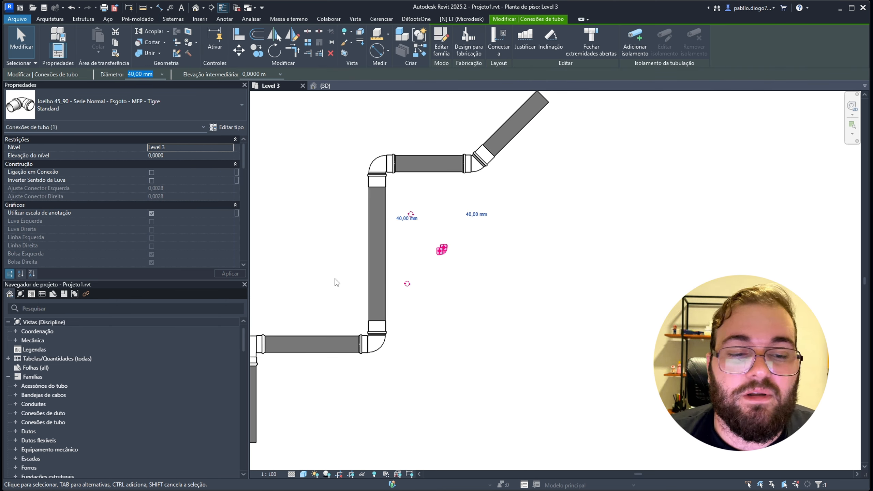
pyautogui.press('Escape')
pyautogui.scroll(-5, 393, 266)
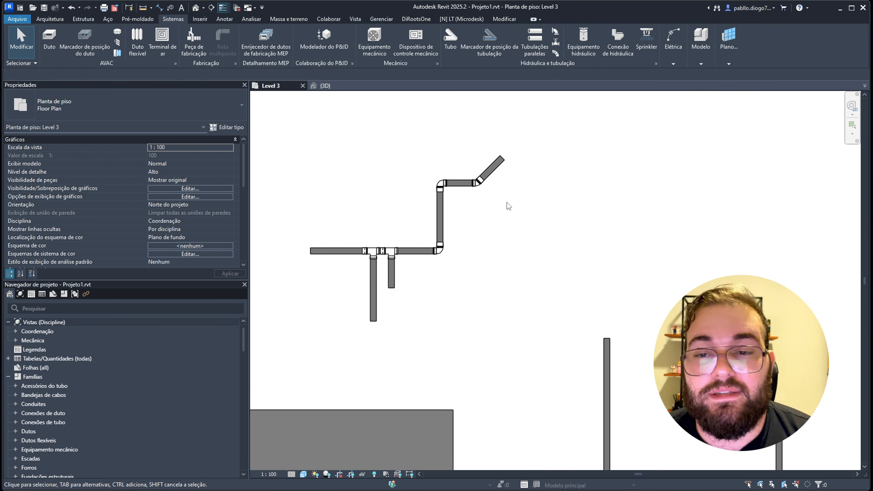
# Start placing a pipe accessory and browse the accessory types available for placement
pyautogui.click(557, 42)
pyautogui.click(223, 105)
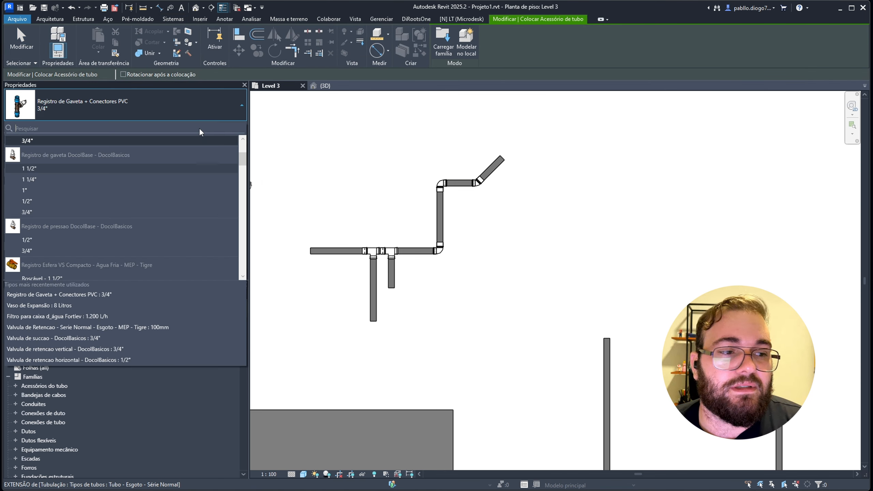
pyautogui.scroll(-5, 181, 214)
pyautogui.scroll(5, 192, 217)
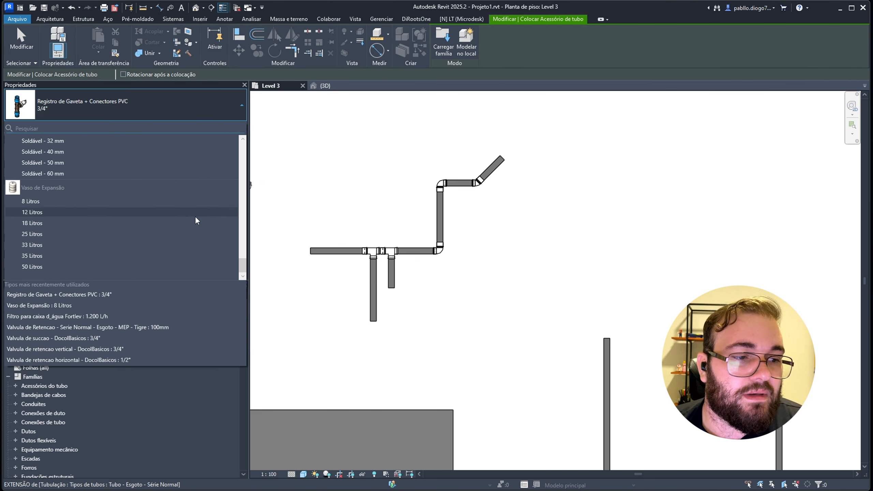
pyautogui.scroll(10, 199, 219)
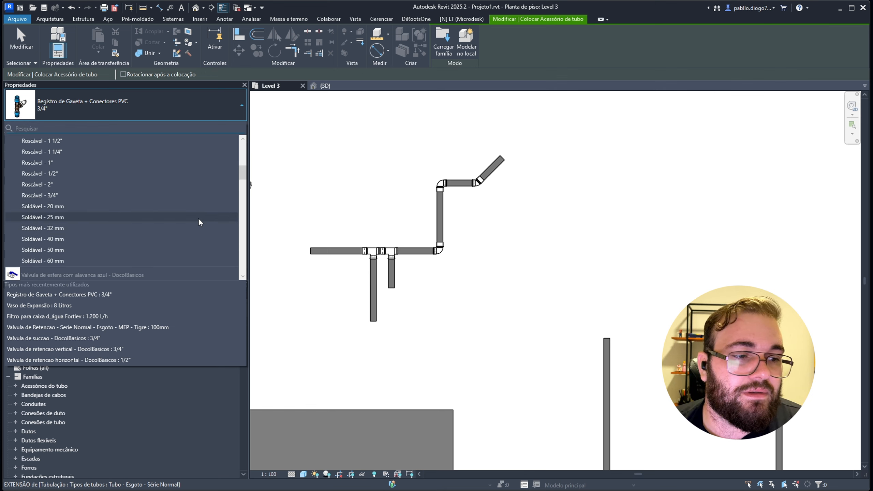
pyautogui.press('Escape')
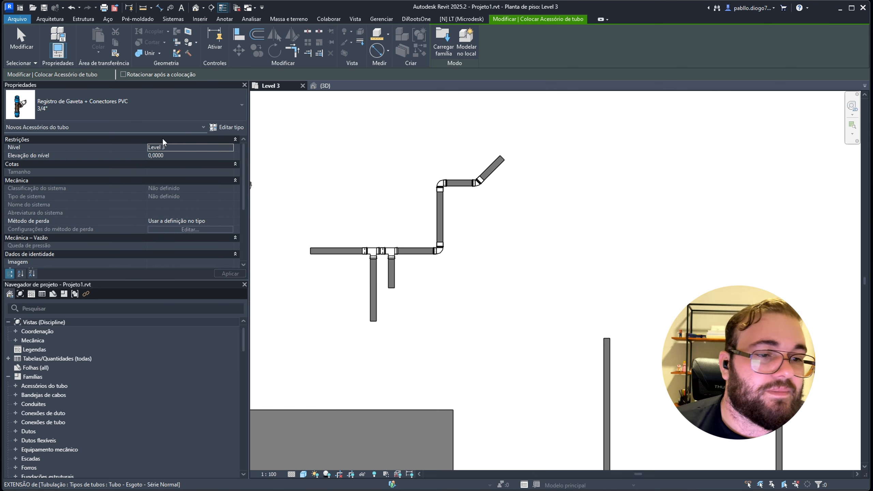
pyautogui.press('Escape')
# Start a new pipe, browse the pipe types and choose Tubo Marrom - Água Fria - Soldável
pyautogui.press('p')
pyautogui.press('i')
pyautogui.scroll(-1, 395, 235)
pyautogui.click(191, 109)
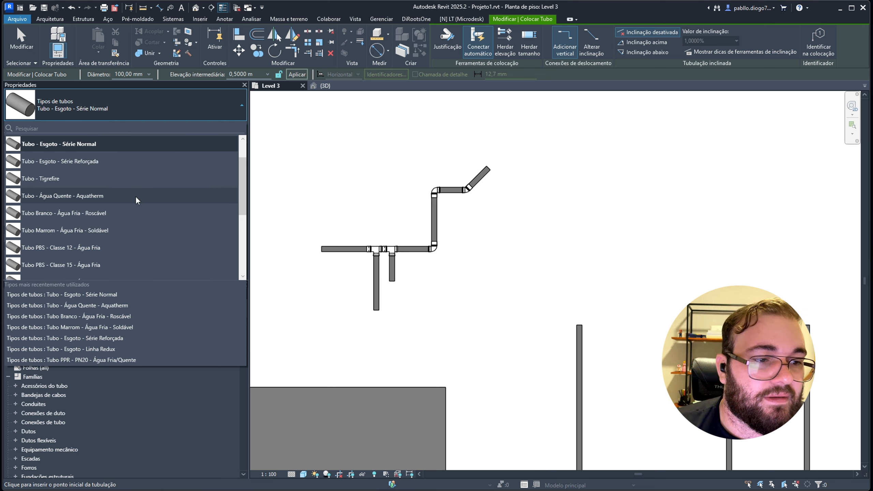
pyautogui.scroll(-2, 138, 197)
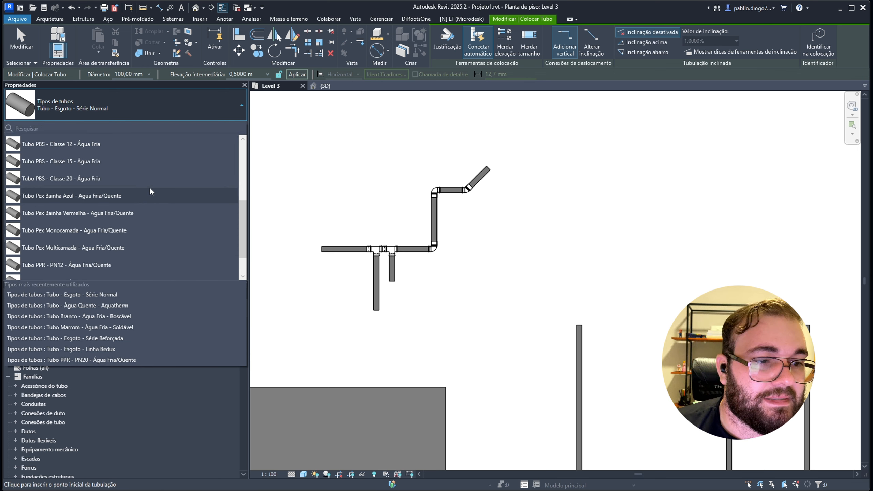
pyautogui.scroll(-1, 157, 217)
pyautogui.scroll(3, 159, 222)
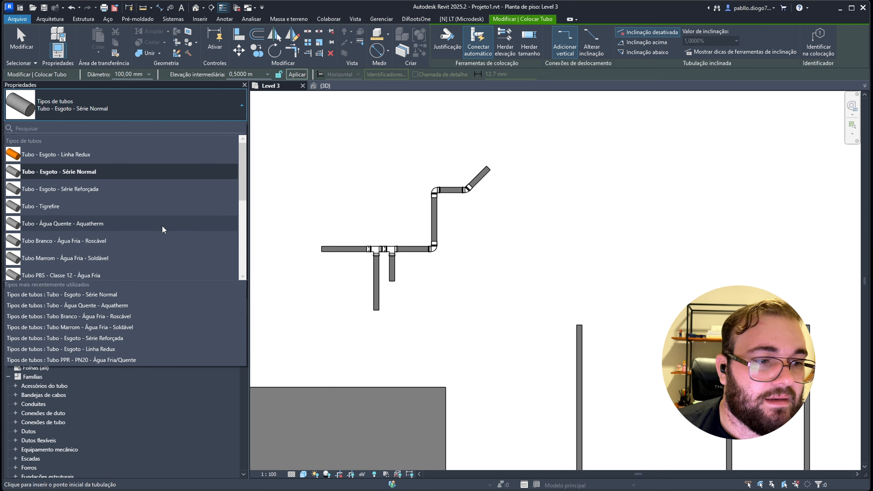
pyautogui.scroll(-1, 159, 190)
pyautogui.click(162, 217)
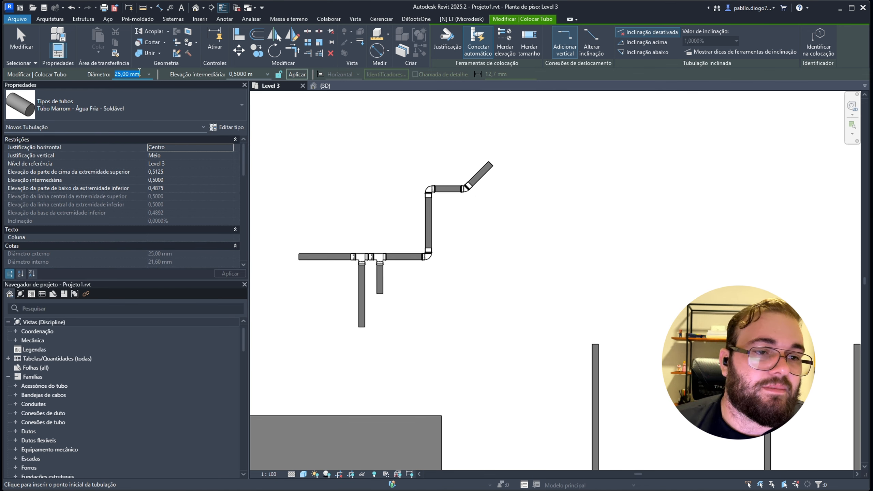
# Draw a 25 mm pipe upward in the free area and turn it about 0.60 m to the right at 90°
pyautogui.click(510, 310)
pyautogui.click(510, 232)
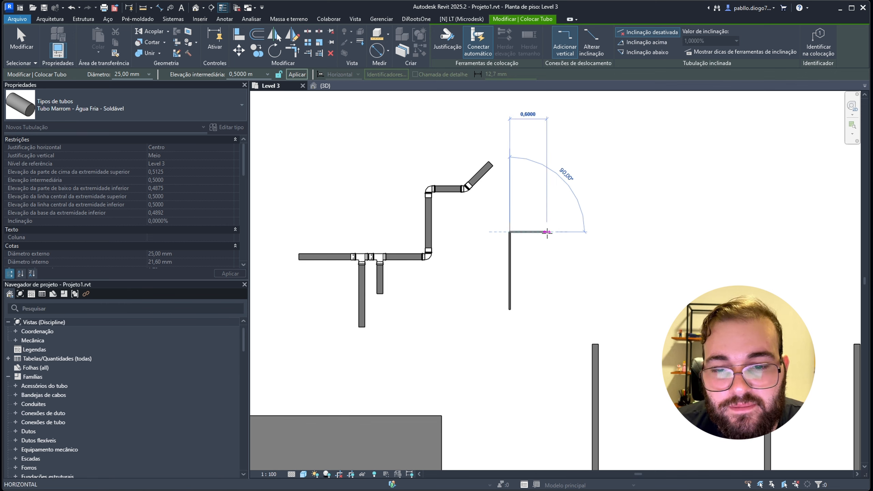
pyautogui.click(547, 232)
pyautogui.press('Escape')
pyautogui.press('Escape')
pyautogui.scroll(4, 510, 233)
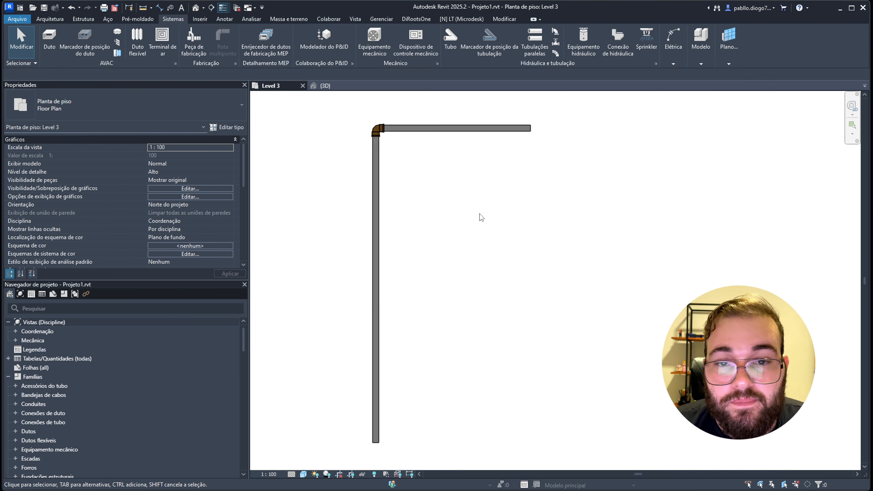
# Place six free-standing Registro de Gaveta + Conectores PVC 3/4" valves below the horizontal pipe and one at that pipe's midpoint
pyautogui.scroll(-1, 480, 213)
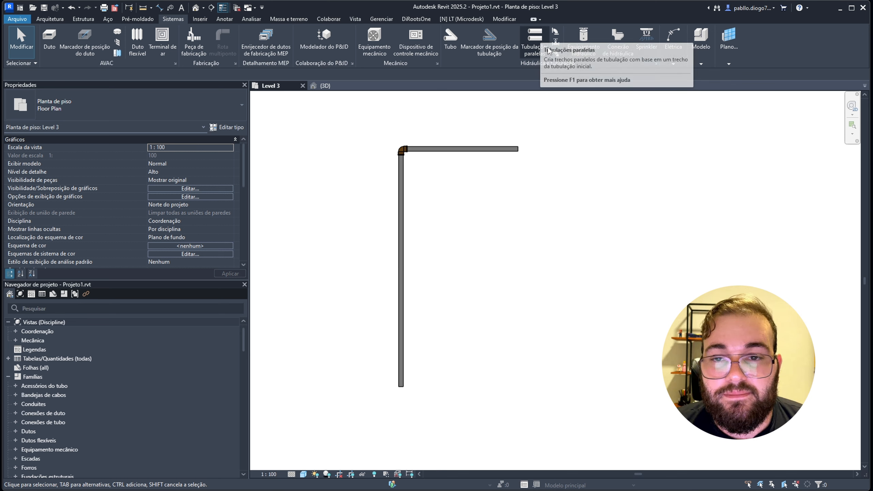
pyautogui.click(556, 43)
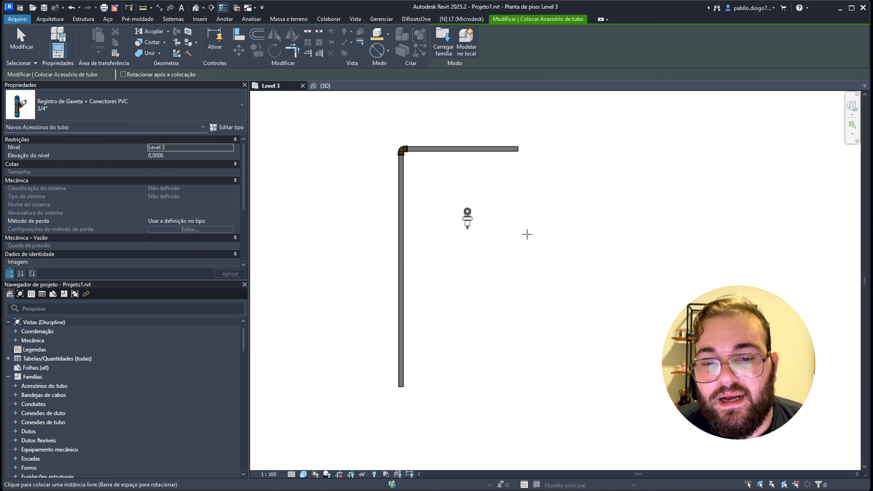
pyautogui.click(540, 242)
pyautogui.click(499, 263)
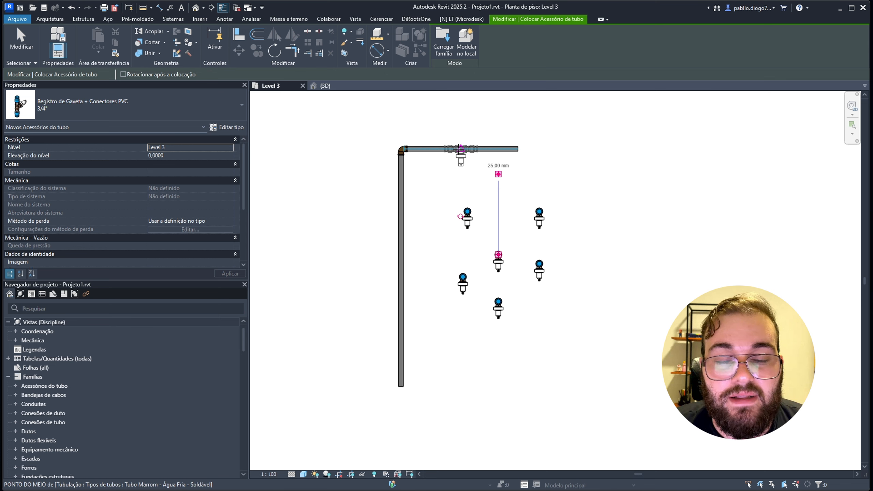
pyautogui.click(461, 148)
pyautogui.press('Escape')
pyautogui.scroll(5, 466, 158)
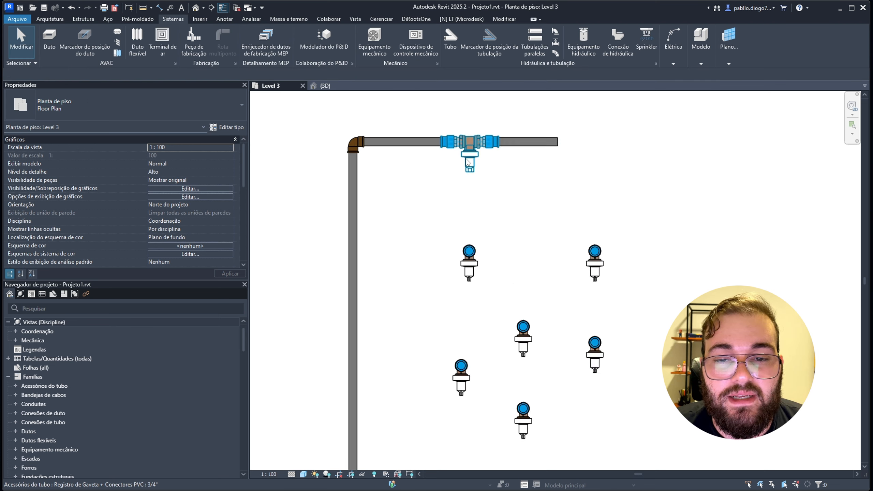
# Inspect the inserted gate valve in the 3D view, temporarily hiding it and restoring its visibility
pyautogui.hotkey('ctrl', 'Tab')
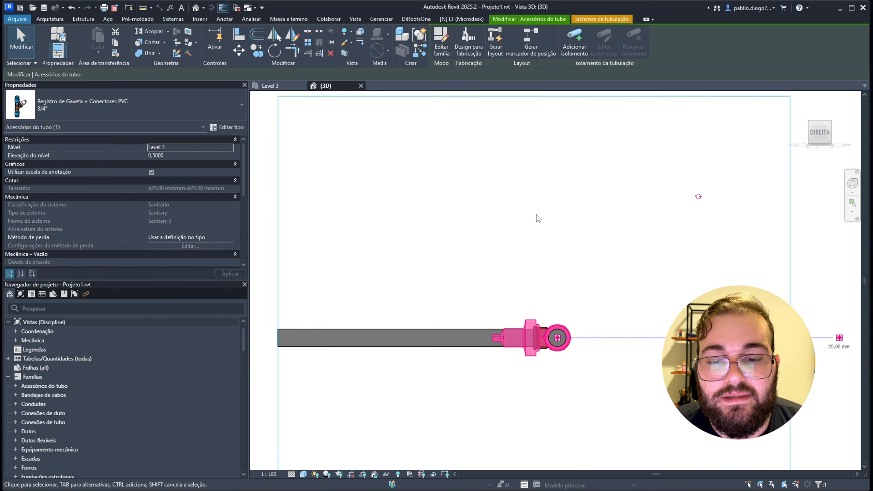
pyautogui.keyDown('shift'); pyautogui.moveTo(600, 255); pyautogui.dragTo(447, 363, button='middle'); pyautogui.keyUp('shift')
pyautogui.press('h')
pyautogui.press('h')
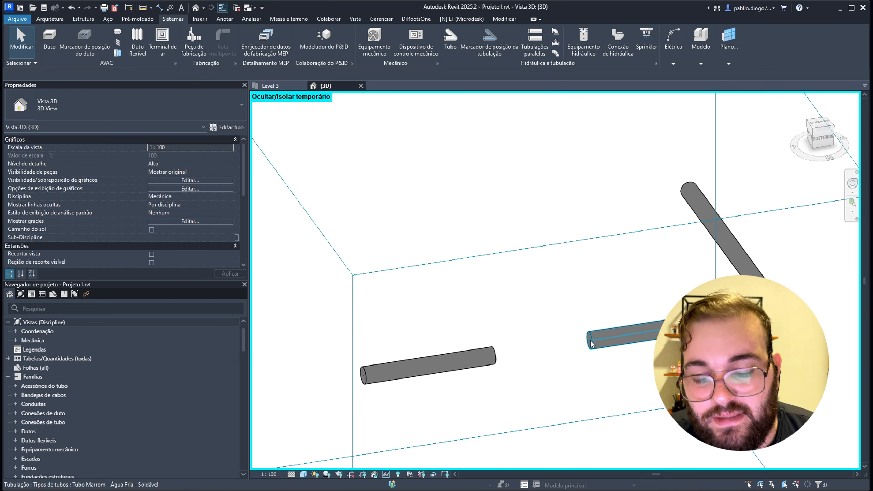
pyautogui.press('h')
pyautogui.press('r')
pyautogui.keyDown('shift'); pyautogui.moveTo(536, 303); pyautogui.dragTo(524, 248, button='middle'); pyautogui.keyUp('shift')
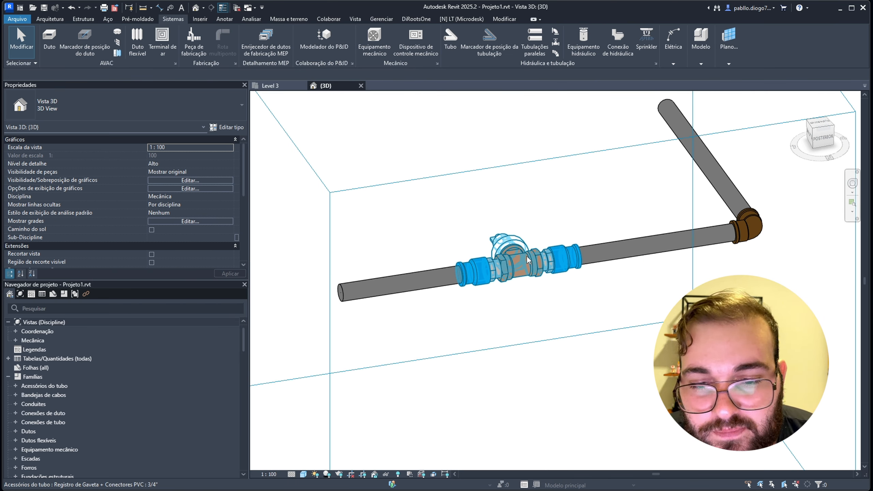
# Hide the gate valve element in the 3D view and undo the hiding
pyautogui.click(524, 241)
pyautogui.rightClick(515, 241)
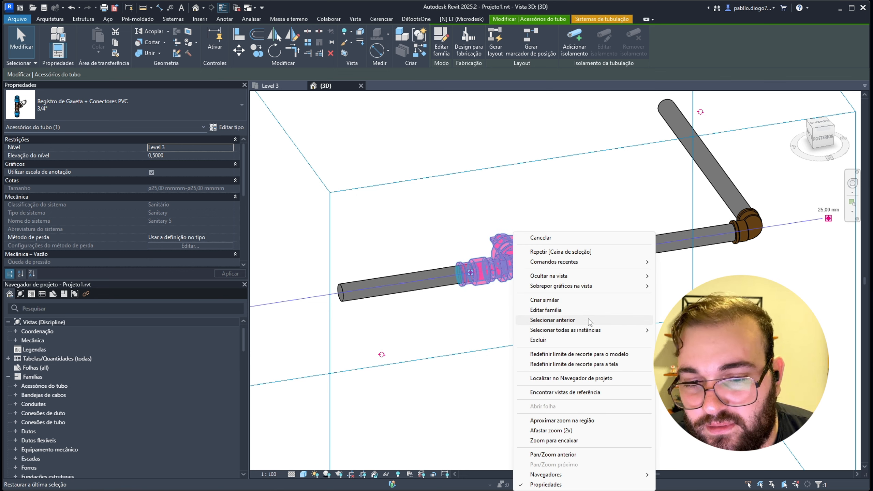
pyautogui.moveTo(643, 280)
pyautogui.click(682, 276)
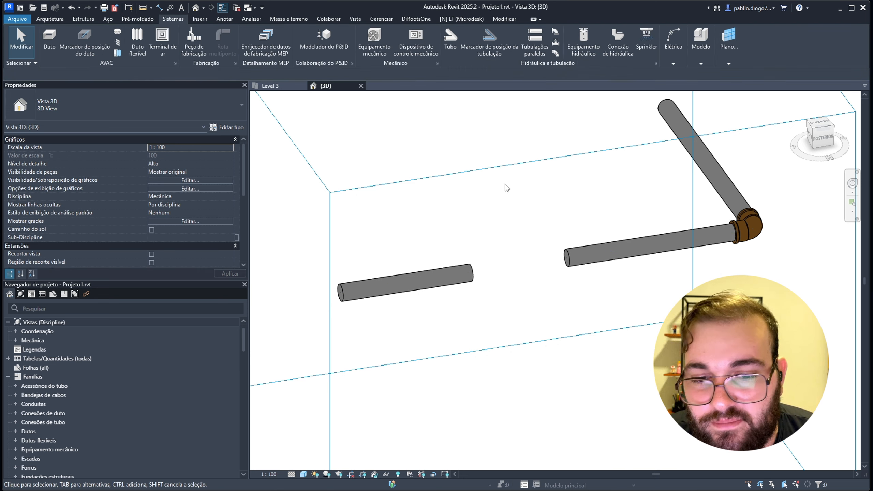
pyautogui.hotkey('ctrl', 'z')
# Try to move the gate valve along its pipe in the 3D view and undo the move
pyautogui.scroll(-2, 509, 248)
pyautogui.click(519, 255)
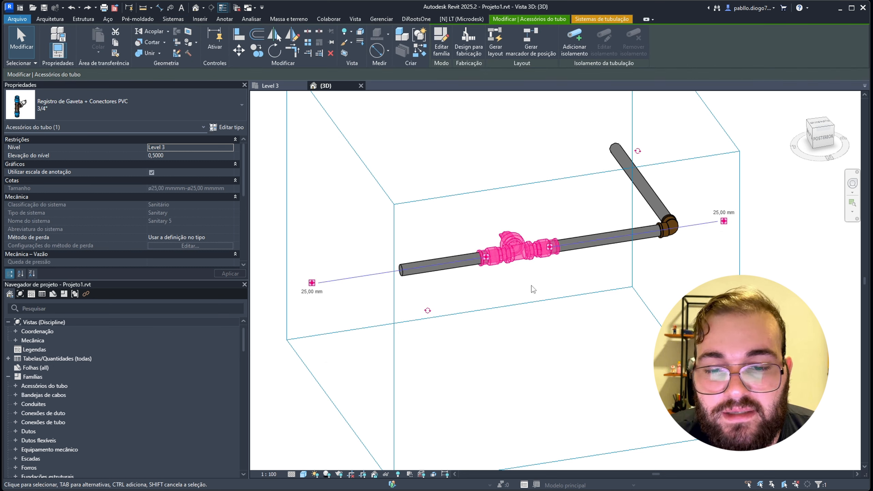
pyautogui.moveTo(518, 255)
pyautogui.mouseDown()
pyautogui.moveTo(490, 258)
pyautogui.moveTo(512, 255)
pyautogui.mouseUp()
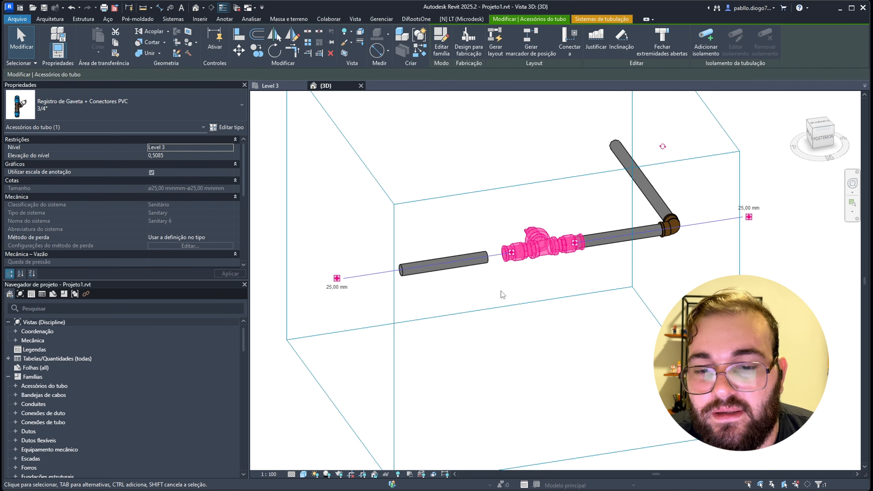
pyautogui.hotkey('ctrl', 'z')
pyautogui.scroll(-2, 495, 224)
pyautogui.keyDown('shift'); pyautogui.moveTo(516, 275); pyautogui.dragTo(389, 308, button='middle'); pyautogui.keyUp('shift')
pyautogui.press('Tab')
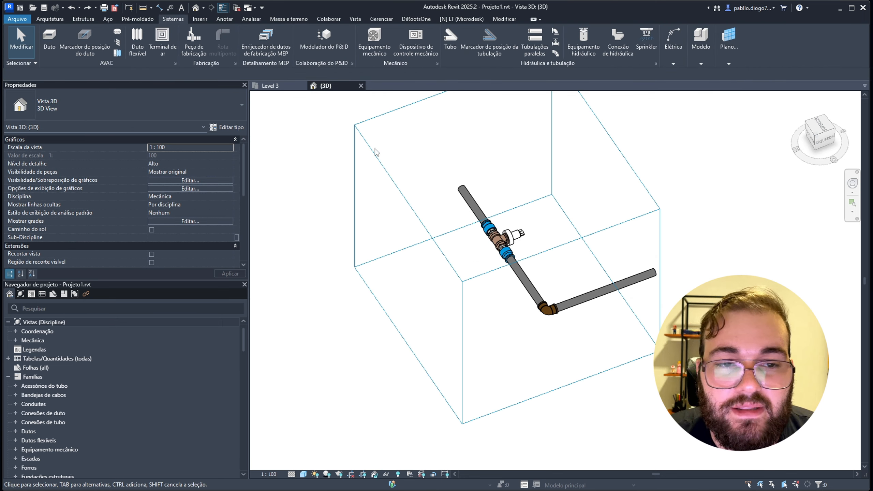
# Return to the Level 3 plan and move the pipe segment right of the gate valve up and back down with its connected run
pyautogui.click(272, 86)
pyautogui.scroll(-4, 516, 155)
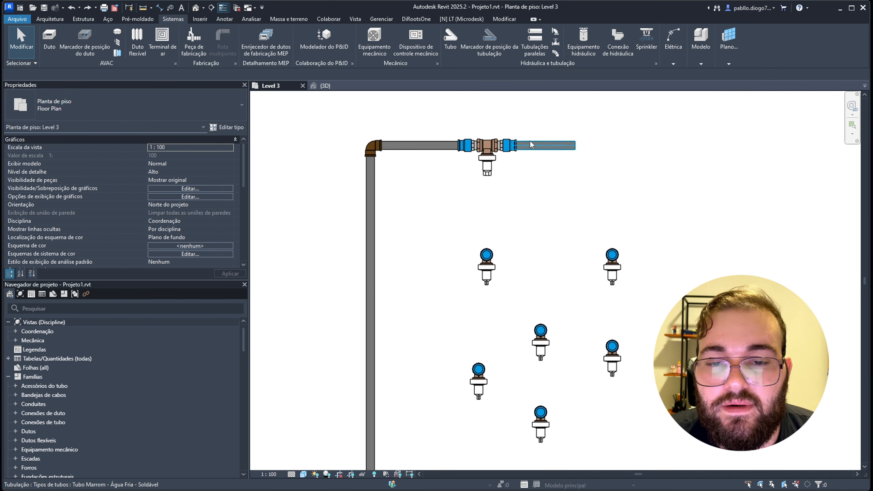
pyautogui.click(508, 235)
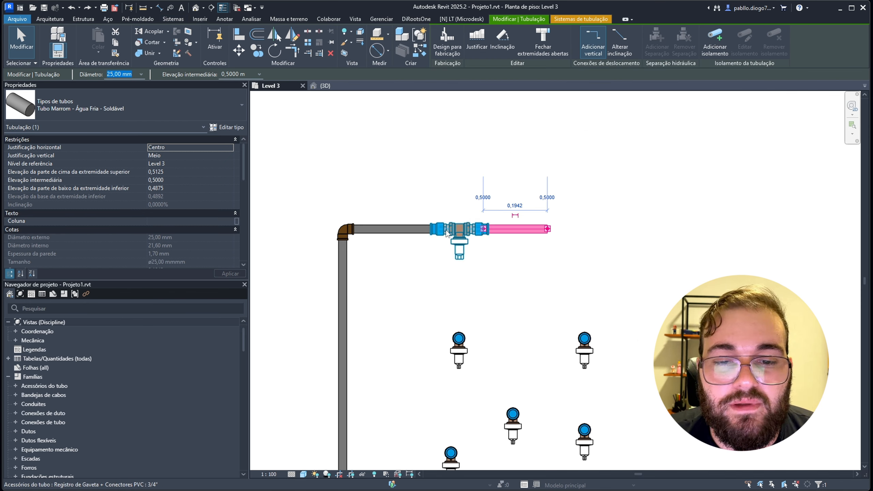
pyautogui.moveTo(517, 230); pyautogui.dragTo(448, 170)
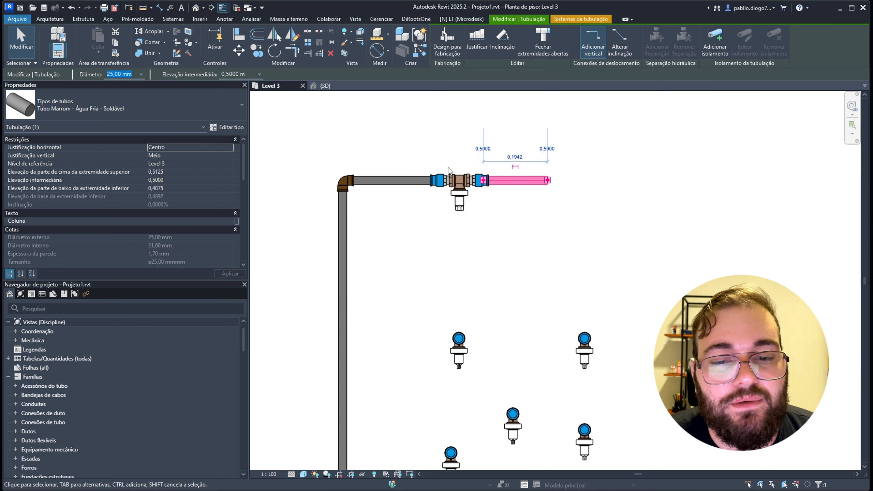
pyautogui.moveTo(509, 182); pyautogui.dragTo(512, 250)
# Move the long vertical water pipe a little to the left, keeping it connected to the elbow
pyautogui.moveTo(342, 289); pyautogui.dragTo(442, 193, button='middle')
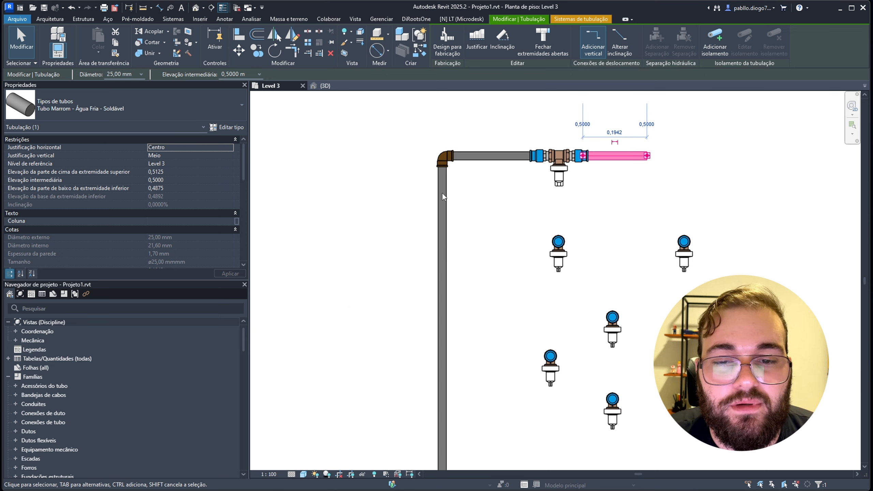
pyautogui.click(440, 203)
pyautogui.moveTo(447, 191); pyautogui.dragTo(419, 191)
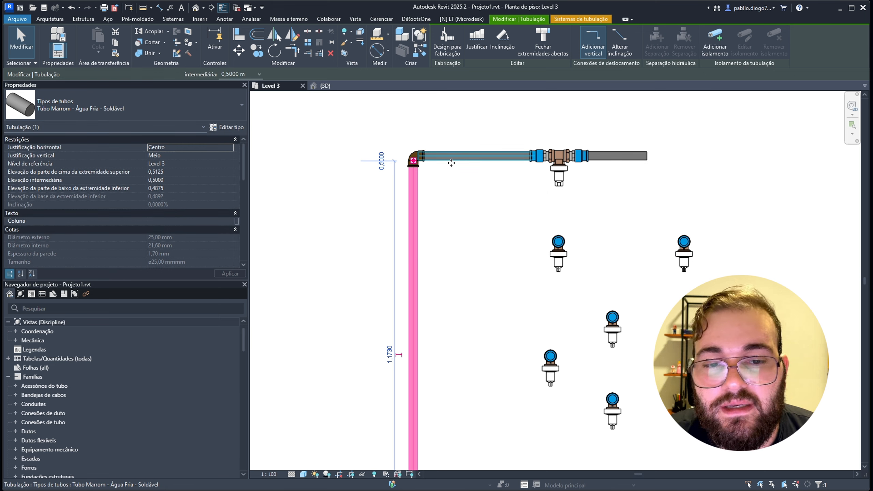
# Set the middle elevation of the horizontal pipe between the elbow and the gate valve to 1,0000 m
pyautogui.click(452, 156)
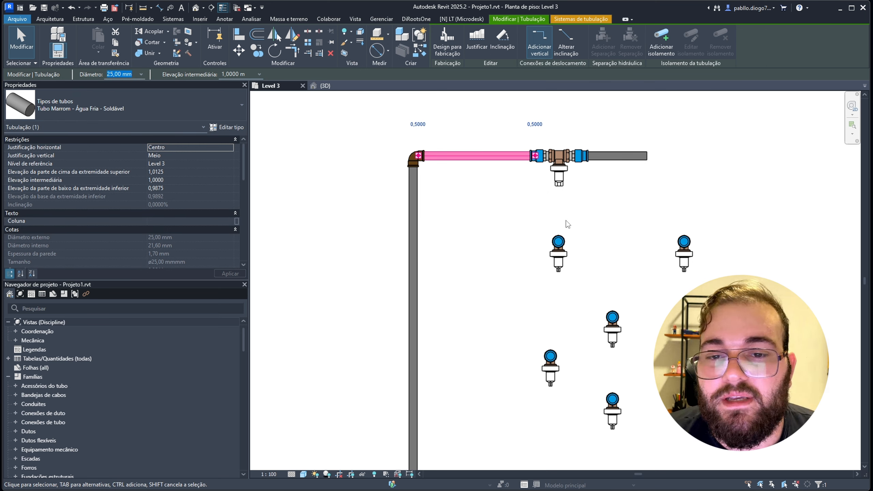
pyautogui.click(469, 222)
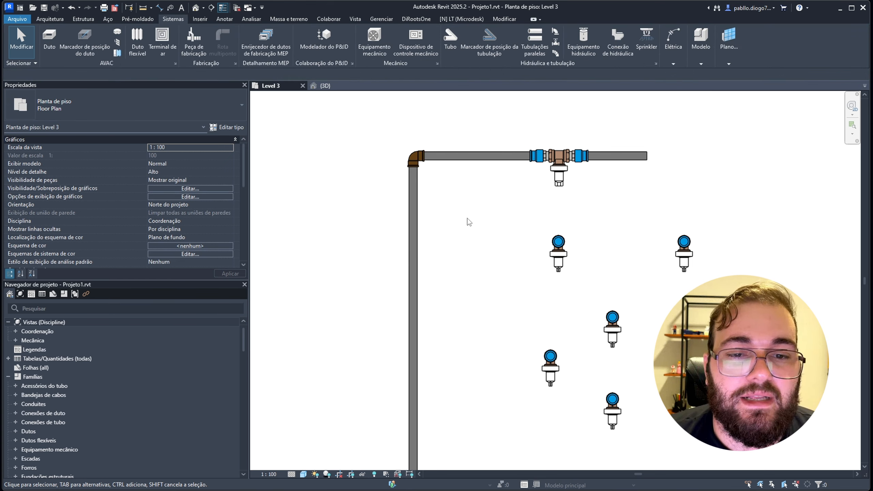
pyautogui.click(450, 160)
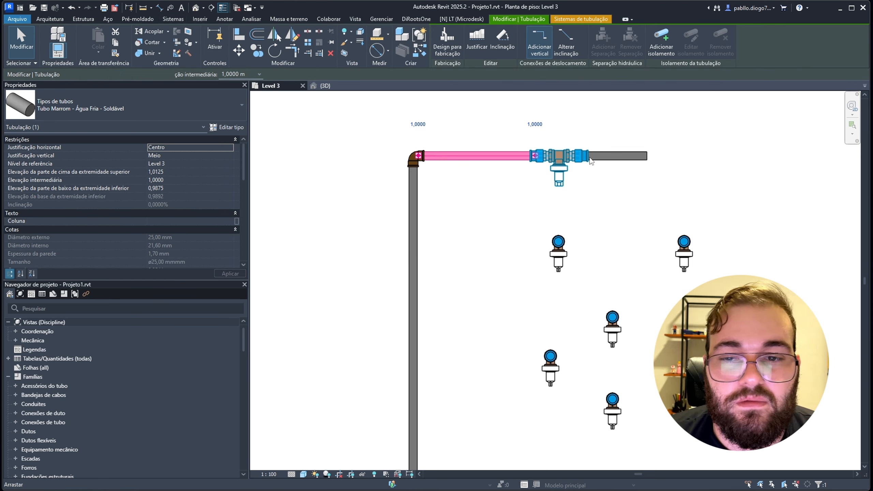
pyautogui.click(559, 157)
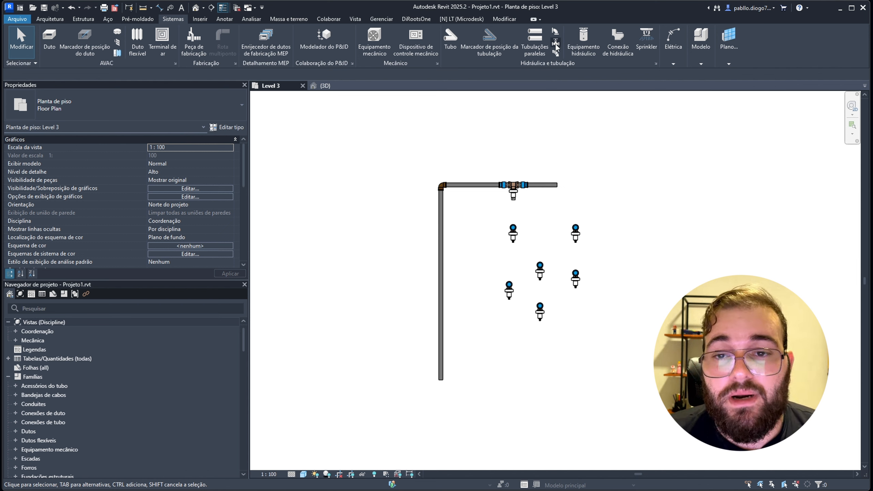
# Place two Tanque Fortlev - 2500 Litros plumbing fixtures in the empty area above the pipes on the Level 3 plan
pyautogui.click(618, 43)
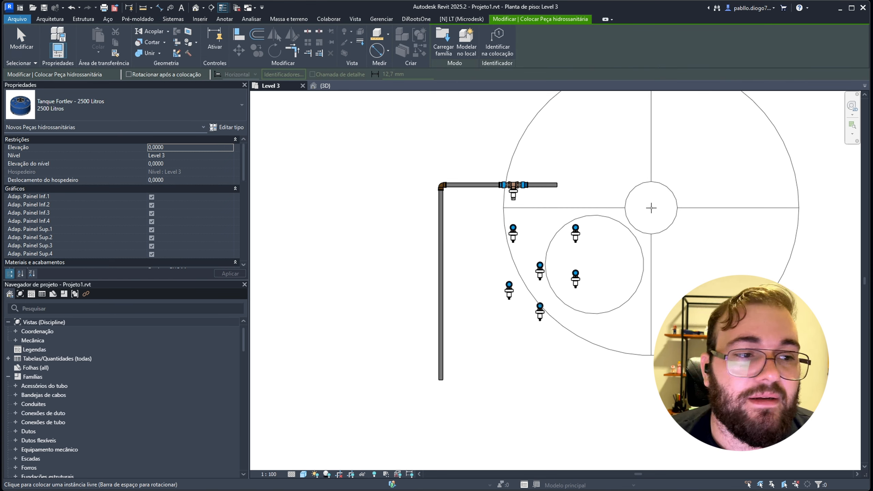
pyautogui.scroll(-2, 651, 207)
pyautogui.moveTo(692, 184); pyautogui.dragTo(547, 223, button='middle')
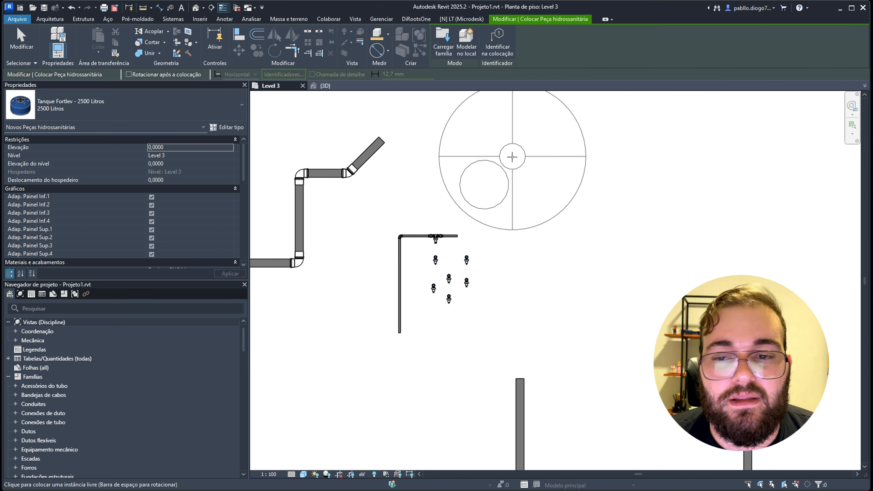
pyautogui.moveTo(545, 131); pyautogui.dragTo(537, 246, button='middle')
pyautogui.scroll(-2, 533, 226)
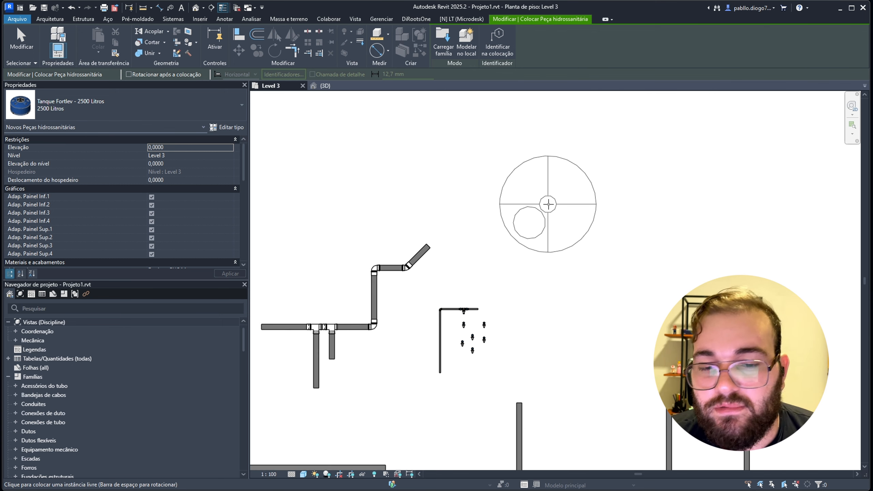
pyautogui.click(563, 284)
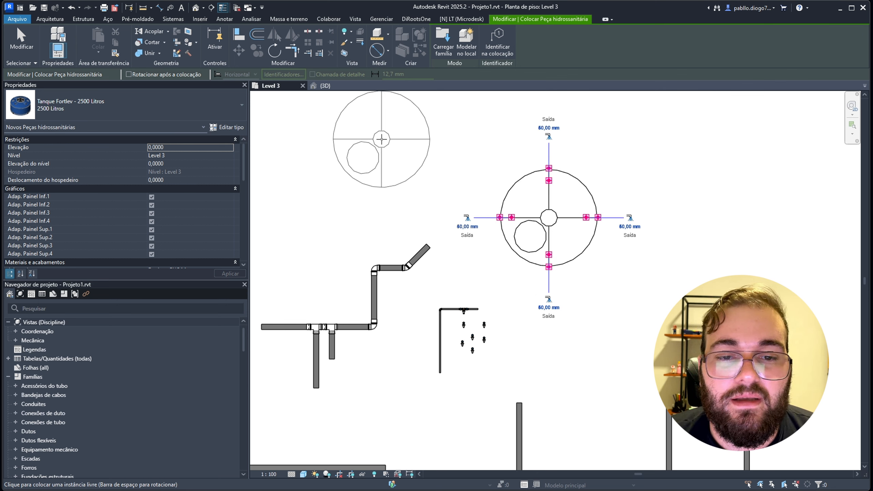
pyautogui.click(389, 204)
pyautogui.press('Escape')
pyautogui.press('Escape')
pyautogui.scroll(-1, 426, 210)
# Select both tanks and open them in the 3D view inside a section box fitted around them
pyautogui.click(419, 177)
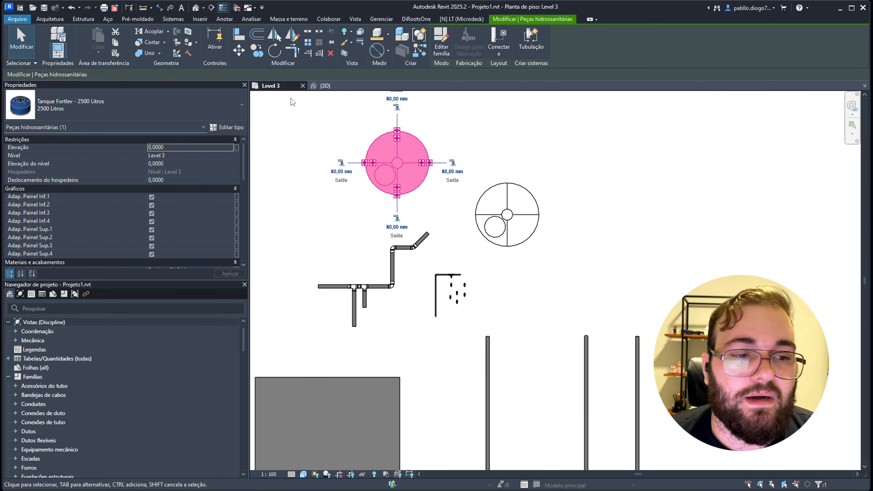
pyautogui.keyDown('ctrl'); pyautogui.click(521, 225); pyautogui.keyUp('ctrl')
pyautogui.press('b')
pyautogui.press('x')
pyautogui.press('Escape')
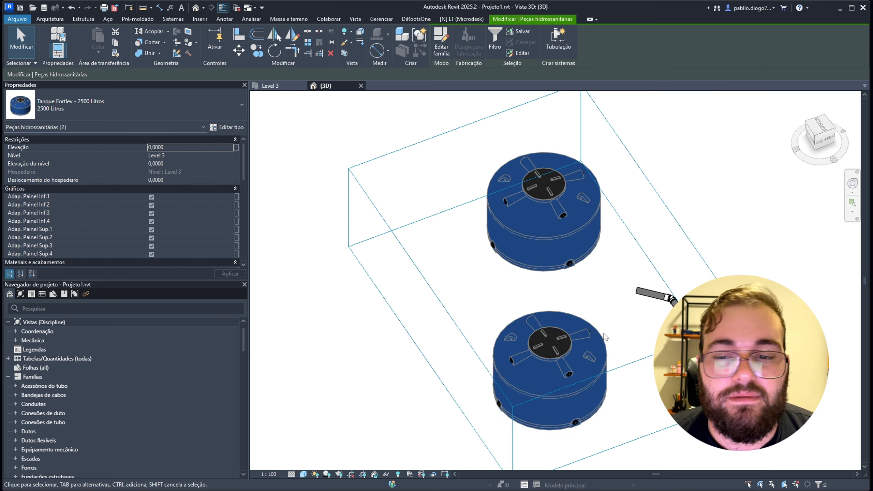
# In the Esquerda orientation, enlarge the section box downward, sideways and upward to include Level 1, Level 3 and the neighbouring pipes
pyautogui.keyDown('shift'); pyautogui.moveTo(527, 224); pyautogui.dragTo(773, 168, button='middle'); pyautogui.keyUp('shift')
pyautogui.click(823, 141)
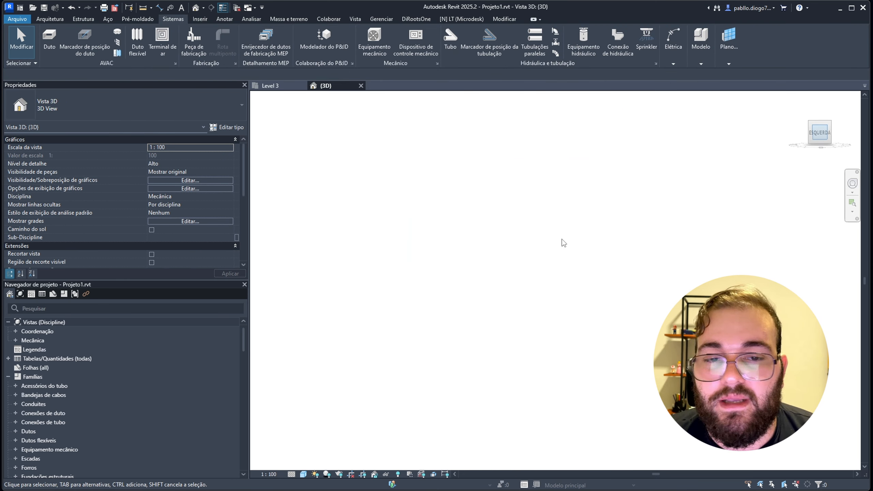
pyautogui.scroll(-3, 573, 307)
pyautogui.click(579, 312)
pyautogui.moveTo(584, 324); pyautogui.dragTo(493, 224, button='middle')
pyautogui.scroll(-2, 494, 224)
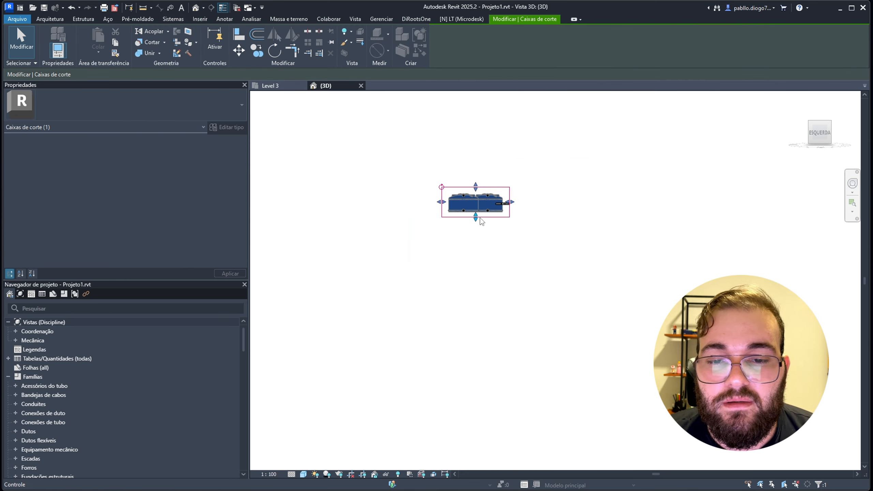
pyautogui.moveTo(476, 219); pyautogui.dragTo(477, 345)
pyautogui.moveTo(512, 266); pyautogui.dragTo(837, 265)
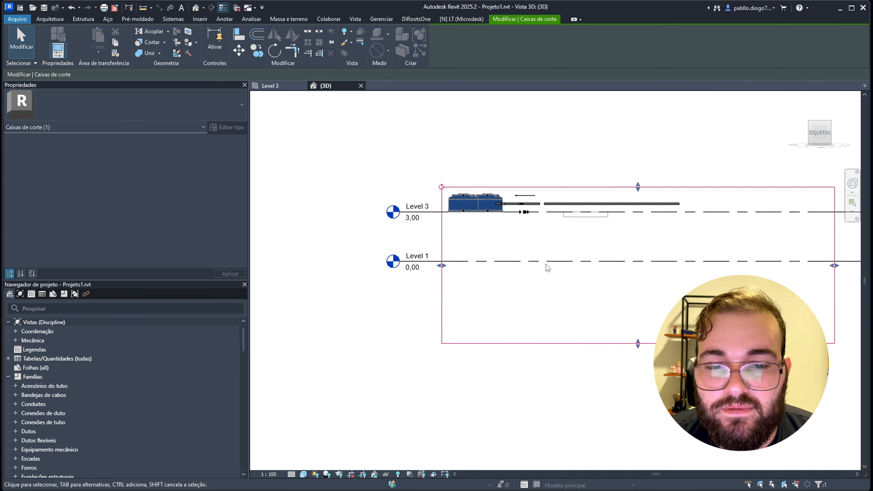
pyautogui.moveTo(638, 187); pyautogui.dragTo(638, 152)
pyautogui.scroll(5, 487, 187)
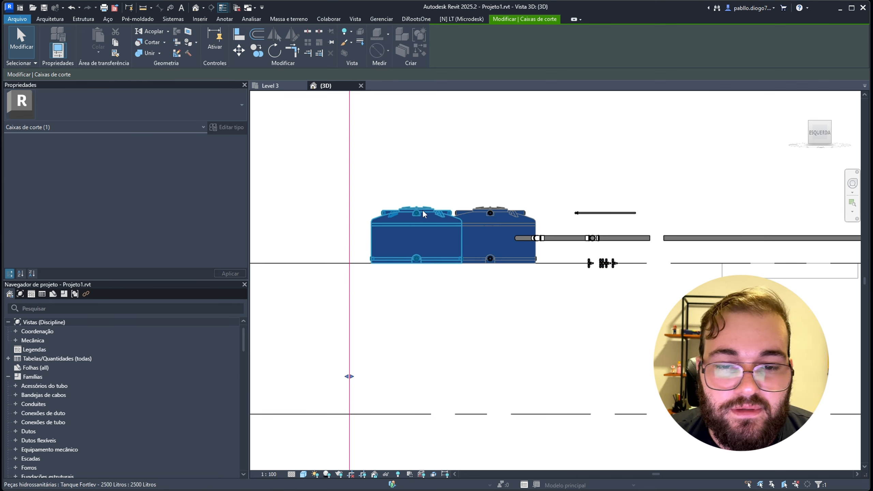
# Try to set the front tank's Elevação to 50, dismiss the warning, and try 0,5
pyautogui.click(423, 223)
pyautogui.click(183, 148)
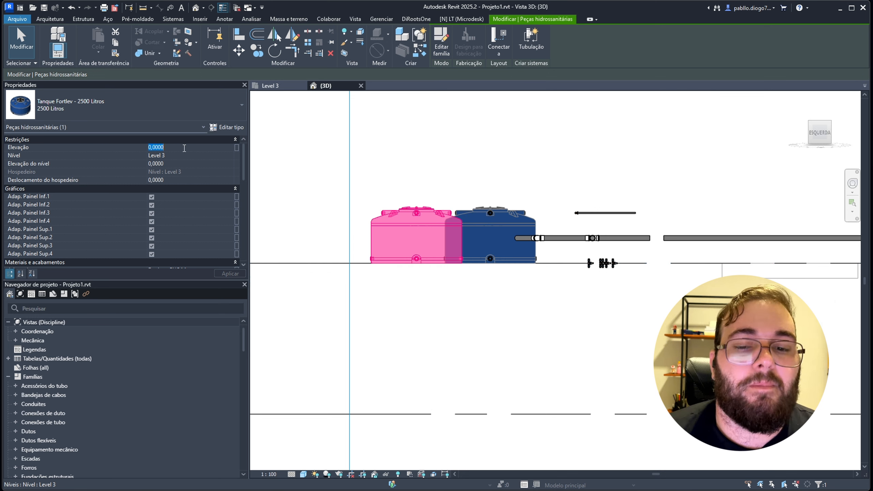
pyautogui.write('50')
pyautogui.press('Return')
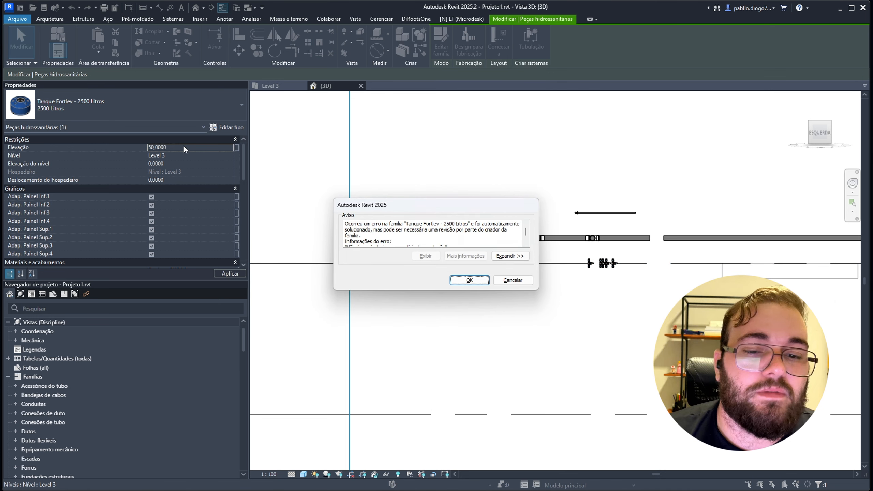
pyautogui.press('Escape')
pyautogui.click(185, 147)
pyautogui.write('0,5')
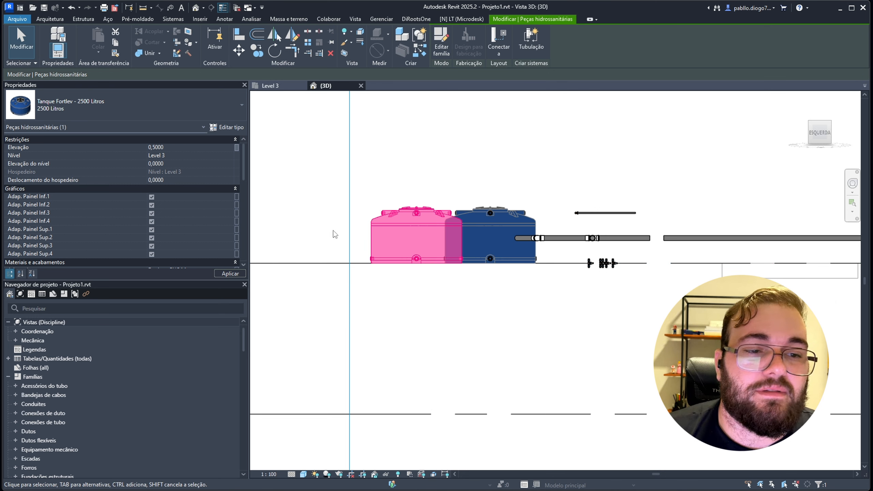
pyautogui.press('Escape')
# Set the front tank's Deslocamento do hospedeiro to 0,5
pyautogui.scroll(5, 422, 255)
pyautogui.moveTo(419, 262)
pyautogui.keyDown('shift'); pyautogui.mouseDown(button='middle')
pyautogui.moveTo(500, 330)
pyautogui.moveTo(567, 325)
pyautogui.moveTo(474, 303)
pyautogui.mouseUp(button='middle'); pyautogui.keyUp('shift')
pyautogui.click(499, 325)
pyautogui.click(209, 180)
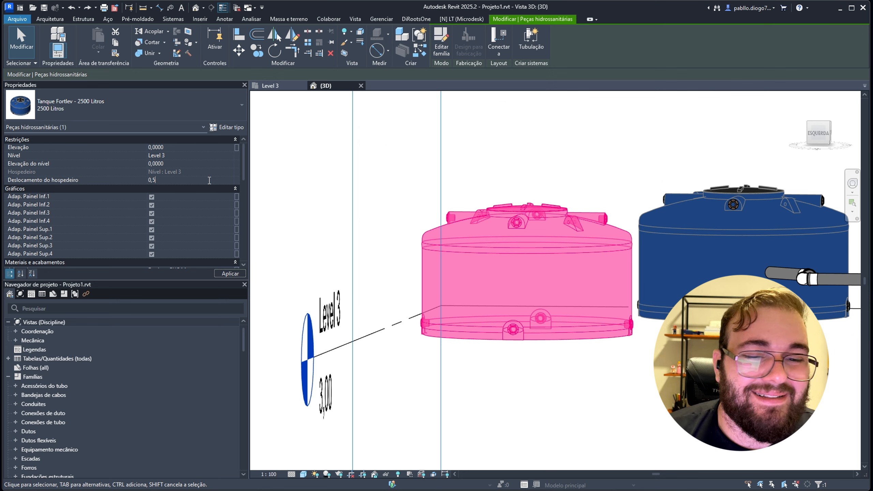
pyautogui.press('Escape')
# Change the raised tank's Nível from Level 3 to Level 1 and clear the selection
pyautogui.scroll(-3, 622, 377)
pyautogui.keyDown('shift'); pyautogui.moveTo(633, 370); pyautogui.dragTo(598, 367, button='middle'); pyautogui.keyUp('shift')
pyautogui.click(573, 306)
pyautogui.keyDown('shift'); pyautogui.moveTo(572, 305); pyautogui.dragTo(559, 286, button='middle'); pyautogui.keyUp('shift')
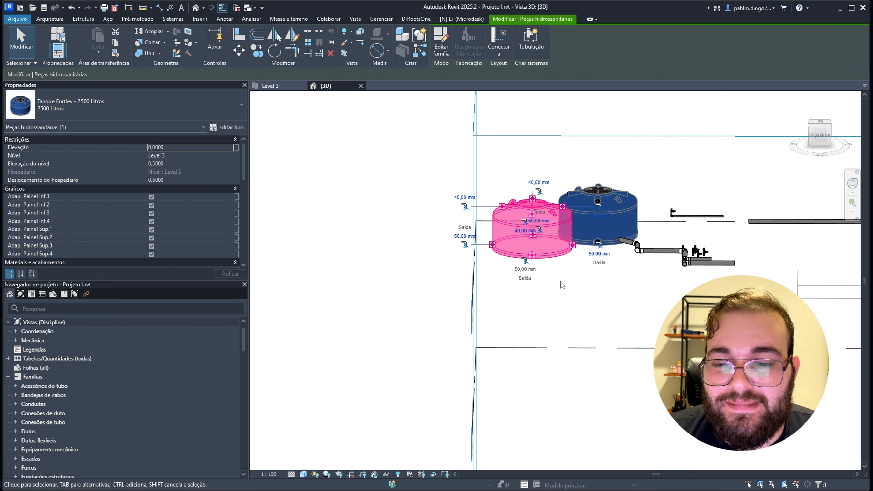
pyautogui.click(830, 132)
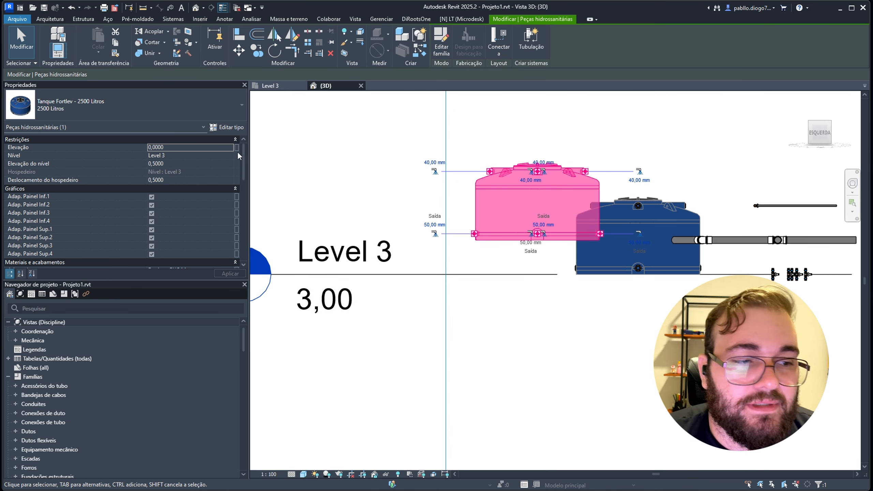
pyautogui.click(233, 157)
pyautogui.click(190, 164)
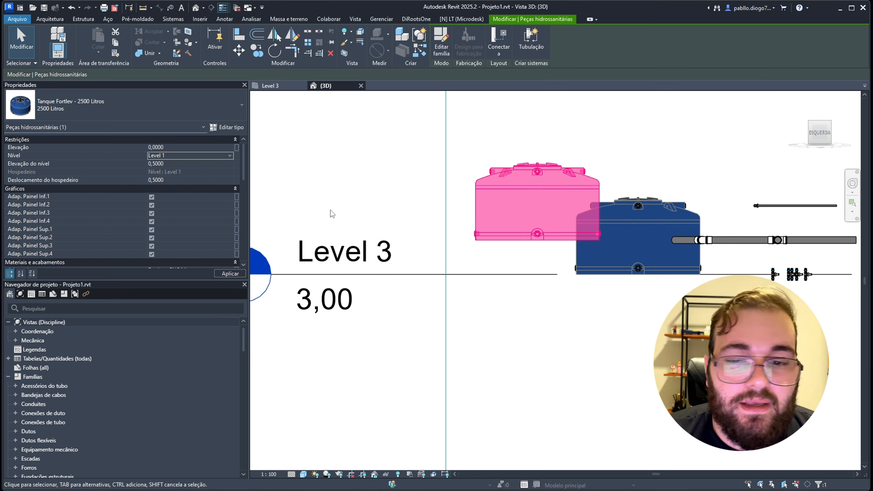
pyautogui.scroll(-2, 423, 217)
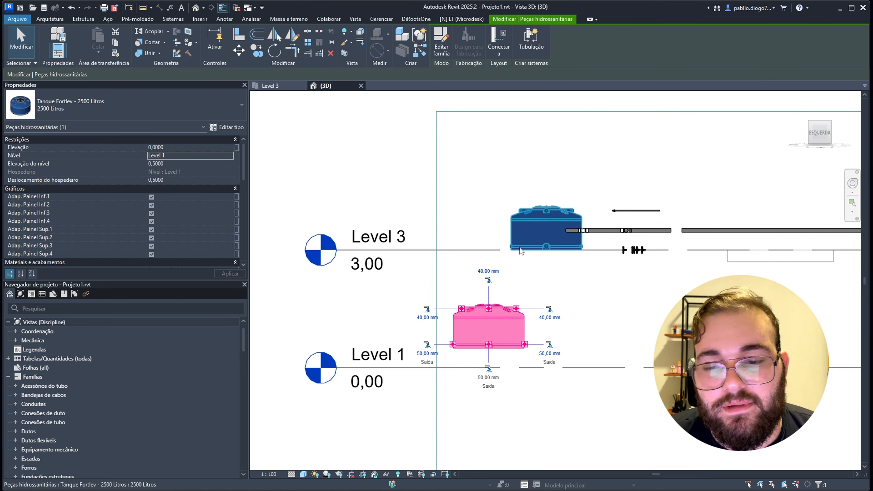
pyautogui.scroll(-5, 515, 260)
pyautogui.keyDown('shift'); pyautogui.moveTo(619, 318); pyautogui.dragTo(554, 385, button='middle'); pyautogui.keyUp('shift')
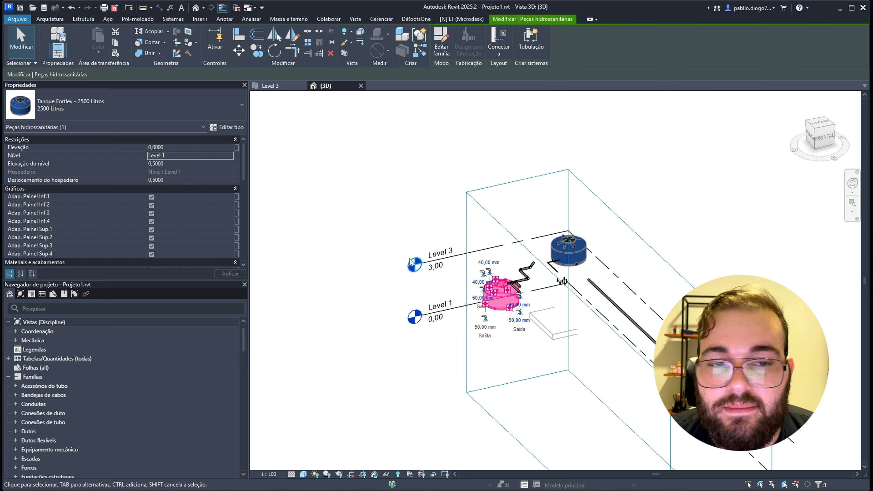
pyautogui.press('Escape')
# Return to the Level 3 plan, collapse the Famílias group, and expand the Coordenação and Mecânica view groups down to Coordenação's floor plans
pyautogui.click(272, 85)
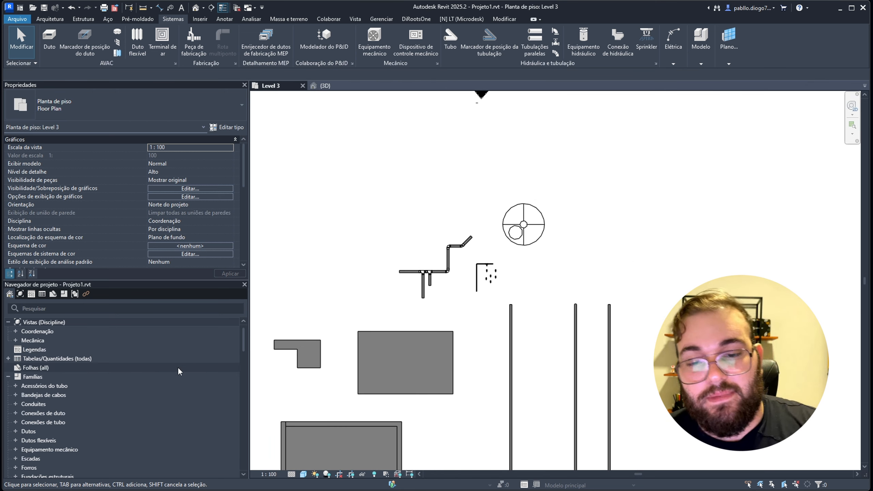
pyautogui.click(7, 377)
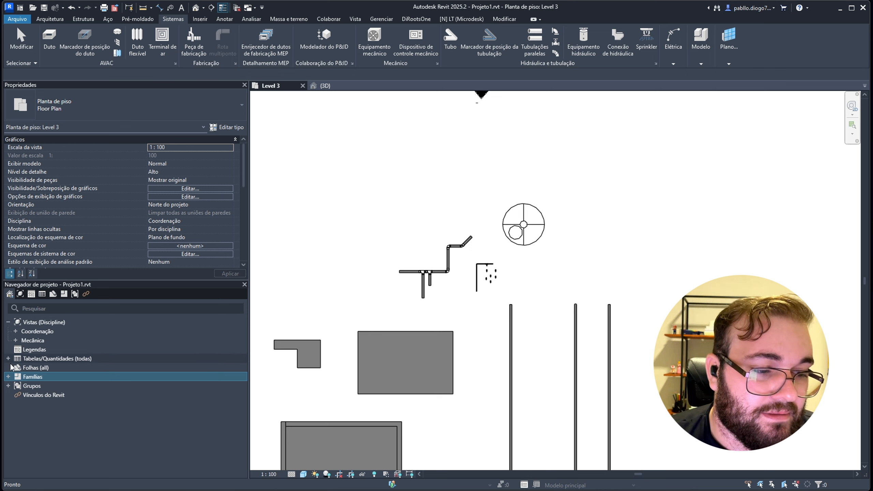
pyautogui.click(13, 323)
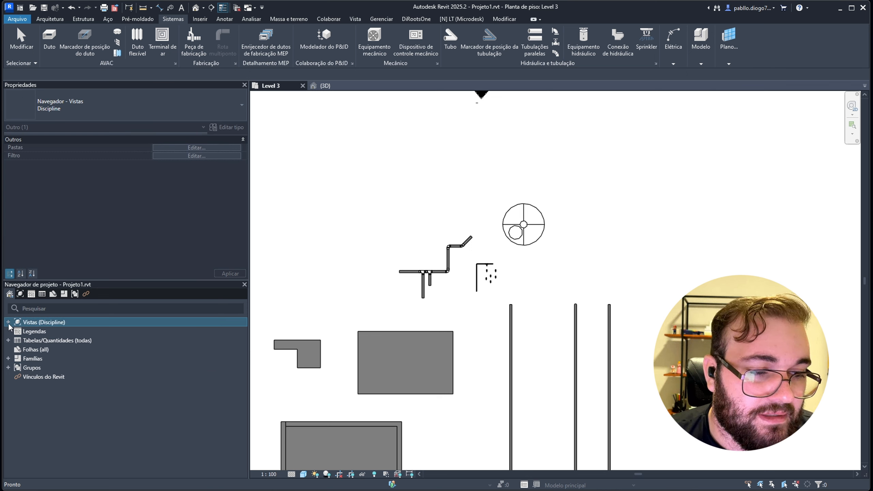
pyautogui.click(15, 332)
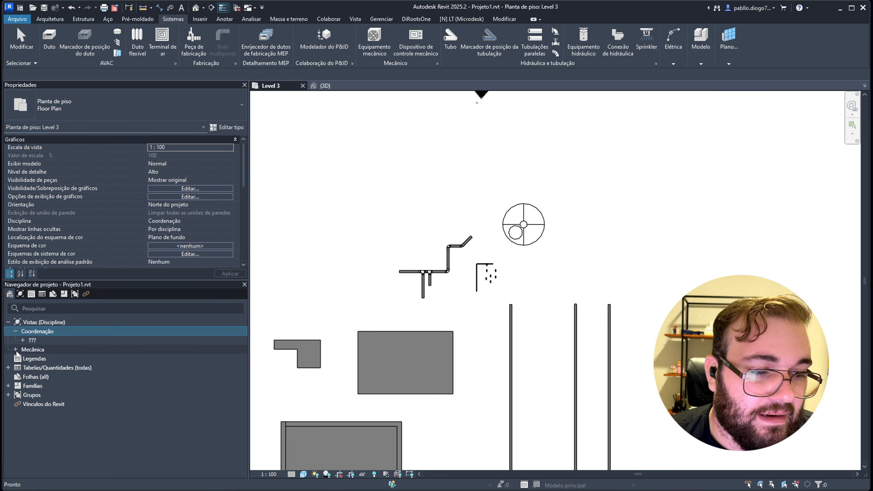
pyautogui.click(15, 350)
pyautogui.click(23, 340)
pyautogui.click(57, 350)
pyautogui.click(31, 349)
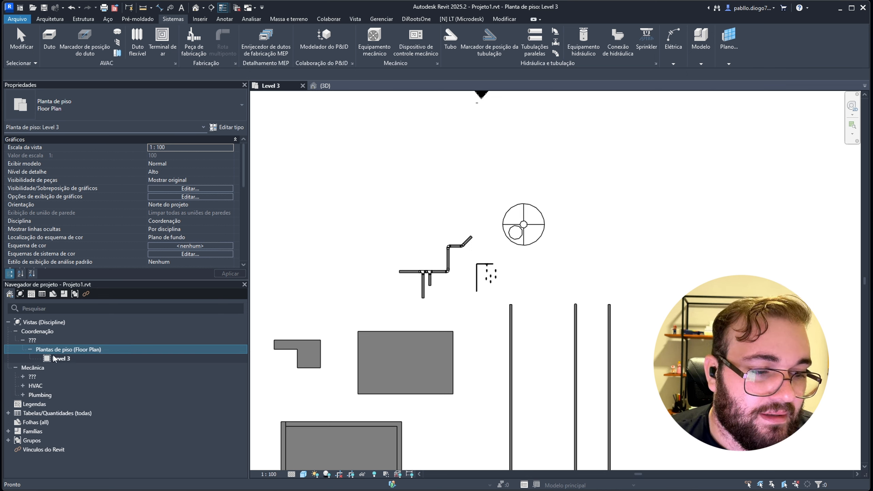
# Expand the whole view tree and open the 1 - Plumbing floor plan under Mecânica
pyautogui.rightClick(105, 332)
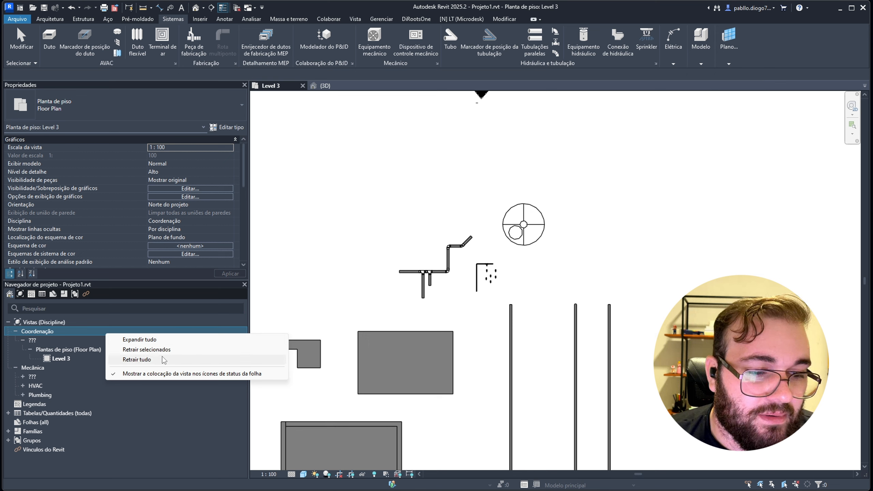
pyautogui.click(162, 340)
pyautogui.scroll(-1, 141, 338)
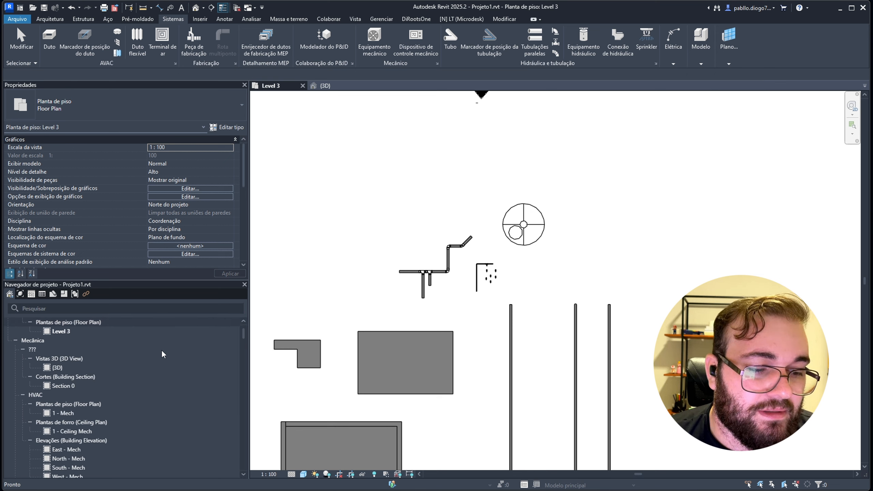
pyautogui.scroll(-2, 154, 407)
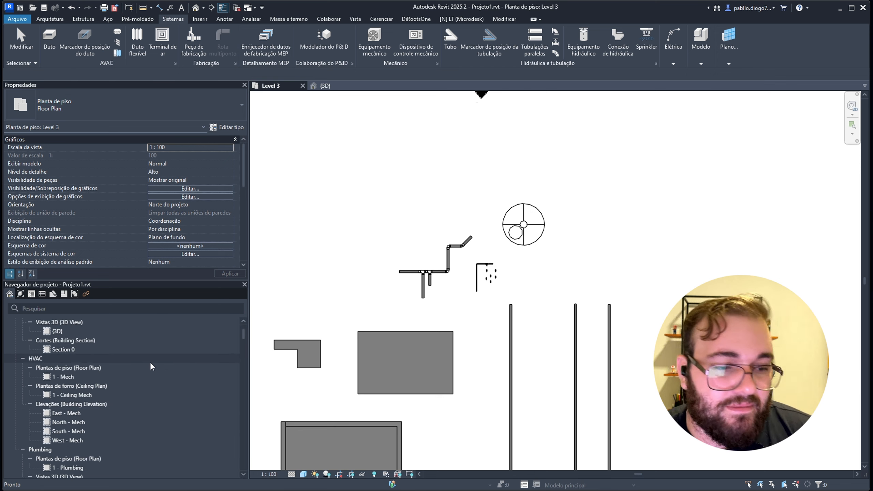
pyautogui.scroll(-3, 163, 381)
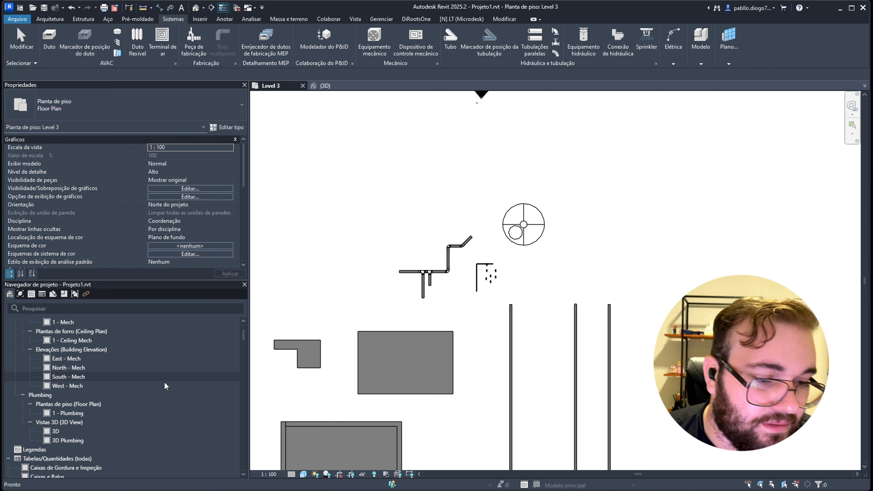
pyautogui.doubleClick(128, 413)
# Adjust the view range of the 1 - Plumbing plan to exclude the pipes on Level 3
pyautogui.scroll(5, 564, 154)
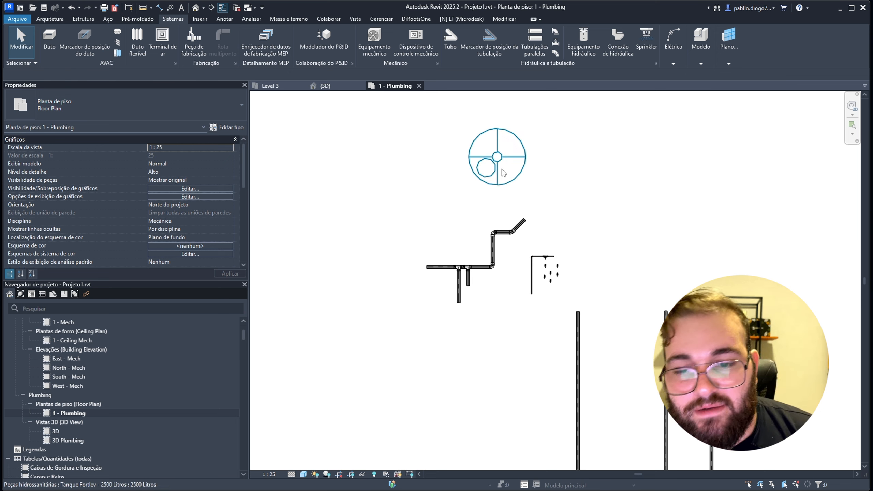
pyautogui.scroll(-2, 547, 191)
pyautogui.press('v')
pyautogui.press('r')
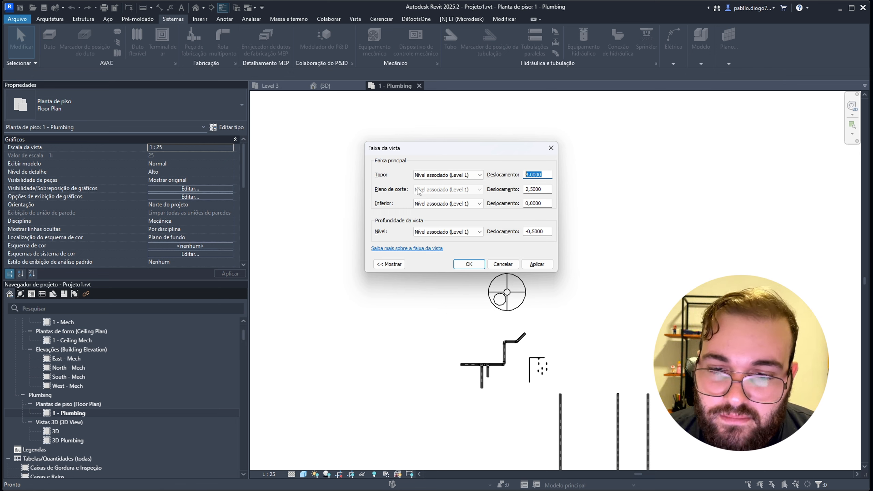
pyautogui.press('Return')
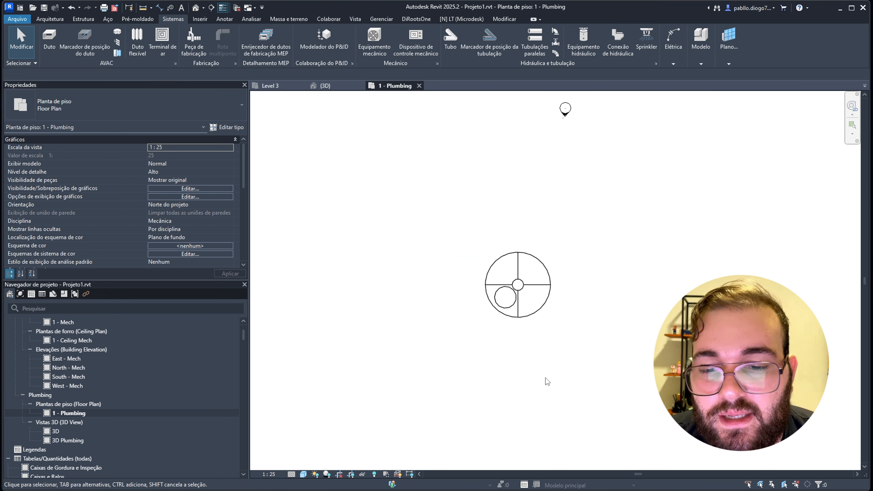
# Select the 2500 Litros tank in the 1 - Plumbing plan, return to the Level 3 plan, and clear the selection
pyautogui.moveTo(639, 364); pyautogui.dragTo(597, 365)
pyautogui.scroll(3, 549, 274)
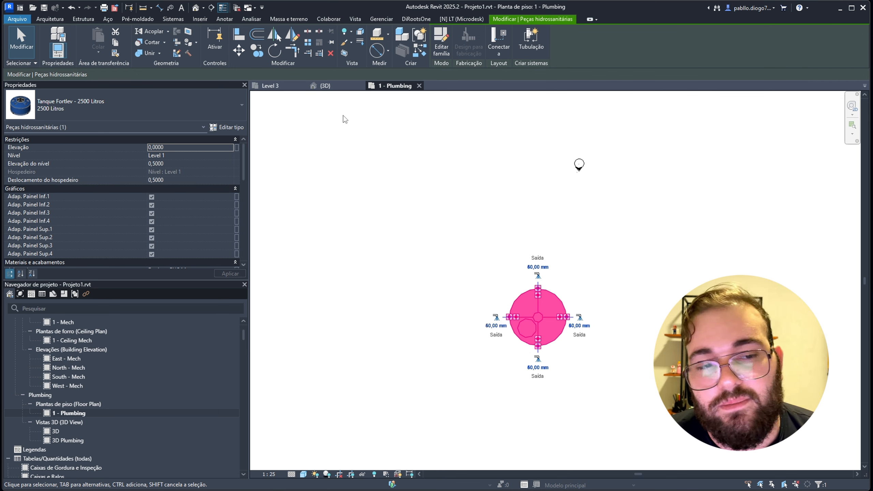
pyautogui.click(274, 88)
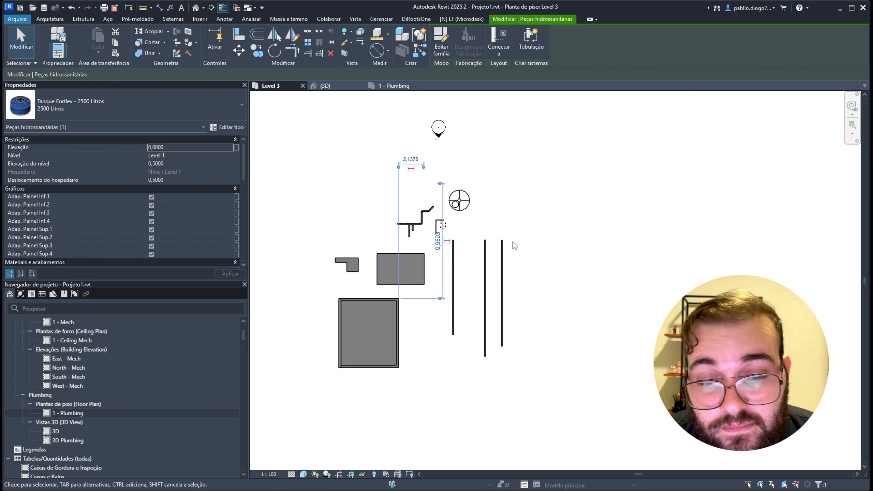
pyautogui.click(513, 243)
pyautogui.scroll(1, 509, 201)
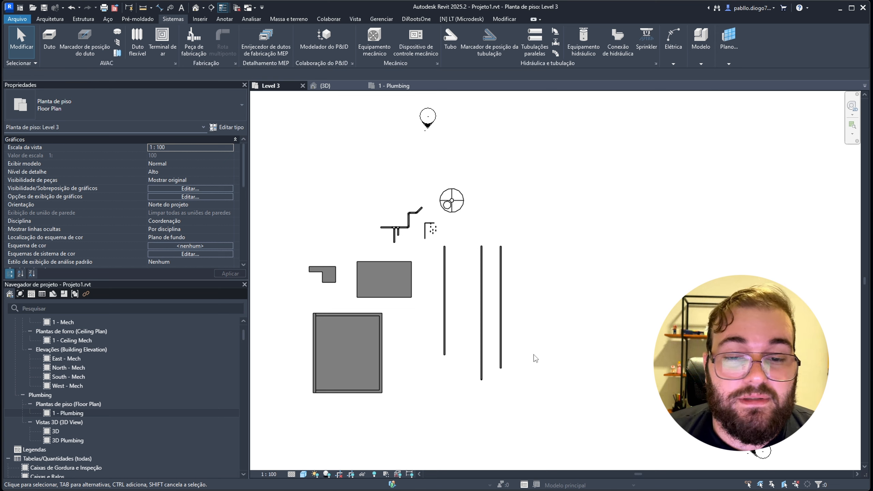
pyautogui.press('alt')
pyautogui.scroll(2, 447, 205)
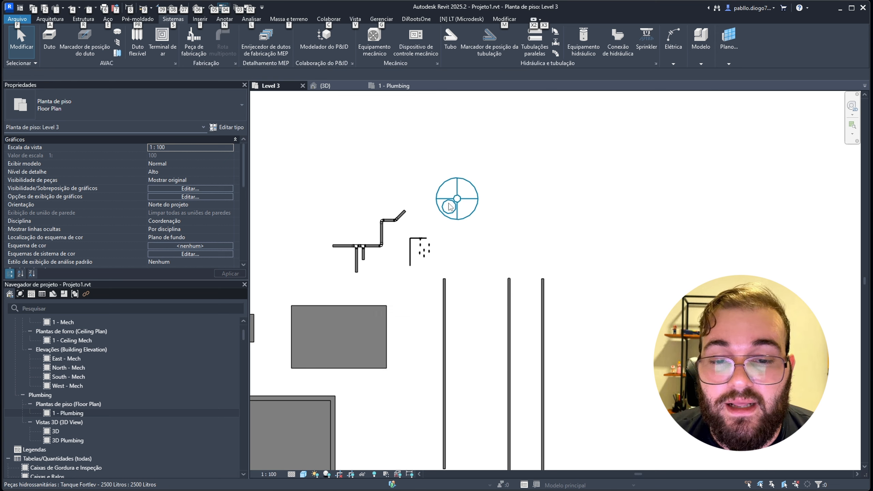
pyautogui.press('Escape')
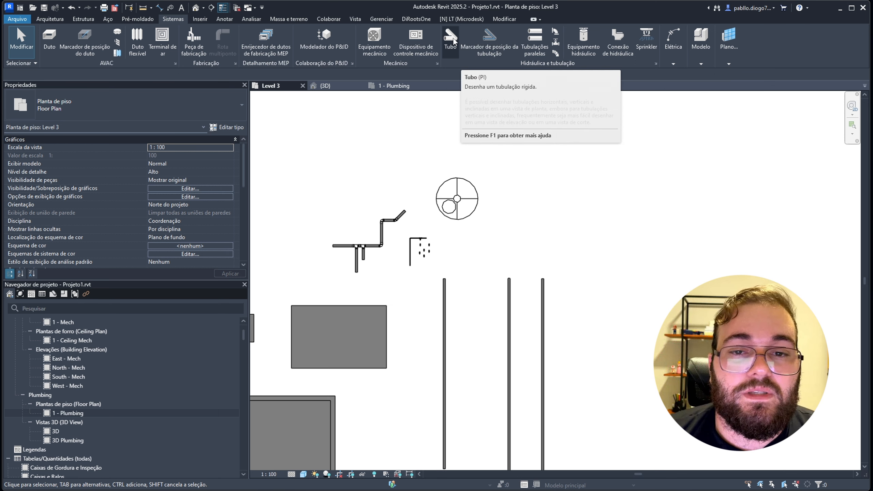
pyautogui.click(453, 52)
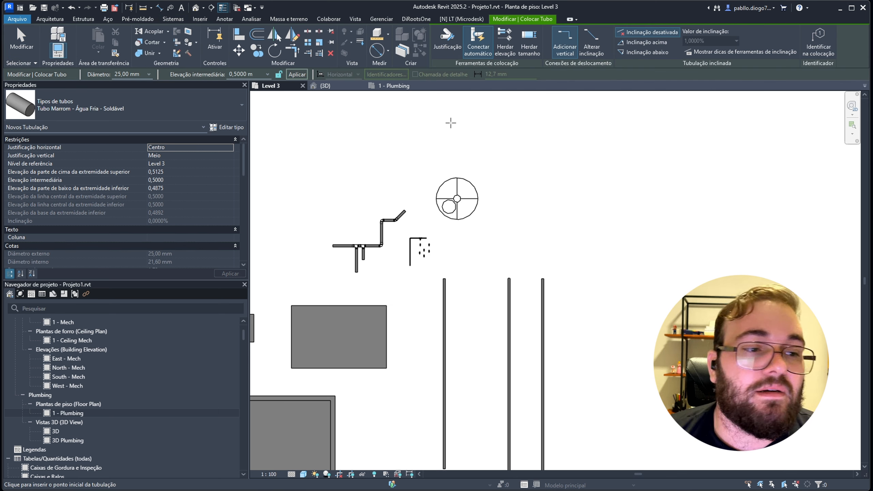
pyautogui.press('Escape')
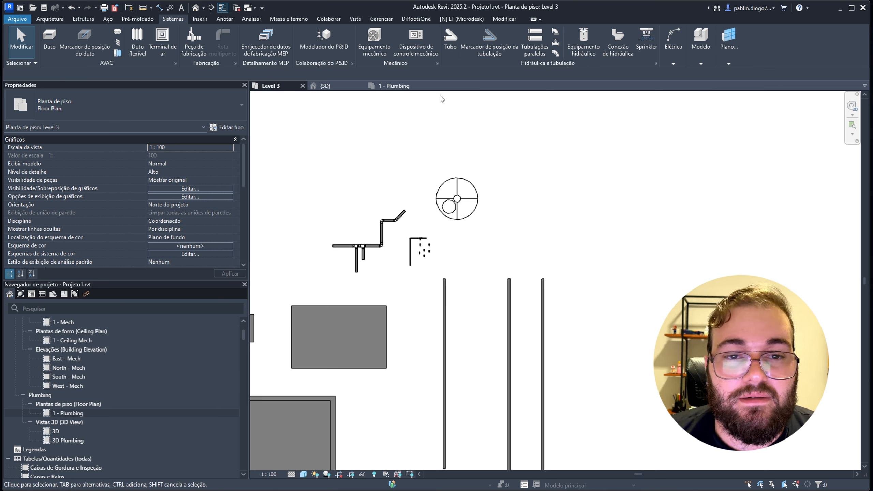
pyautogui.press('c')
pyautogui.press('m')
pyautogui.click(120, 105)
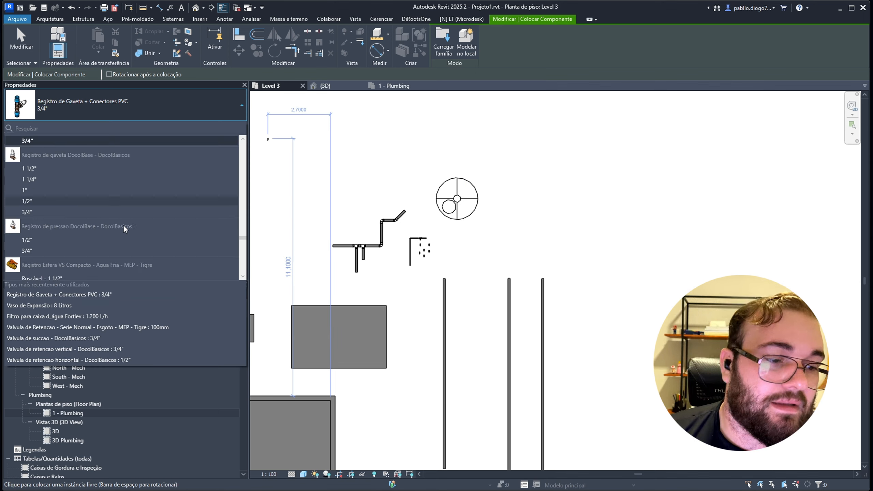
pyautogui.press('Escape')
pyautogui.press('Escape')
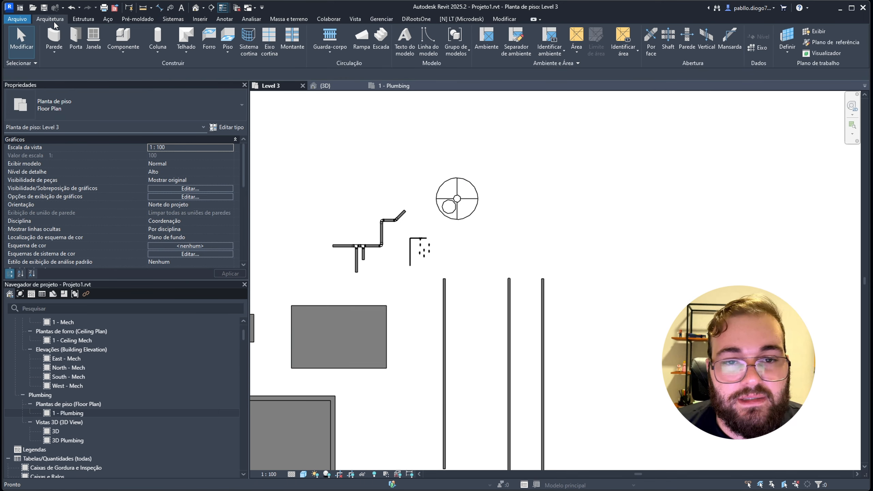
# Start placing a component, search its types for CAIXA, and choose Caixa Sifonada Girafacil Montada Completa e Antiespuma, Corpo - 150x170x75
pyautogui.click(137, 48)
pyautogui.click(128, 86)
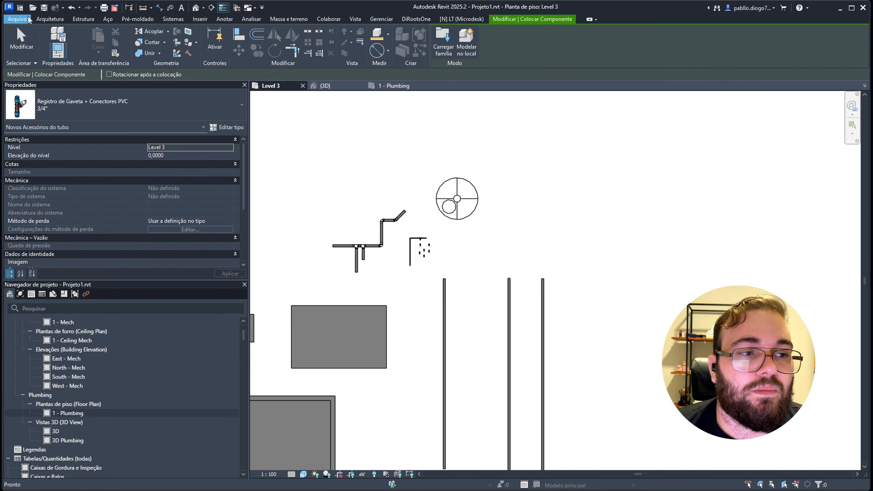
pyautogui.click(44, 19)
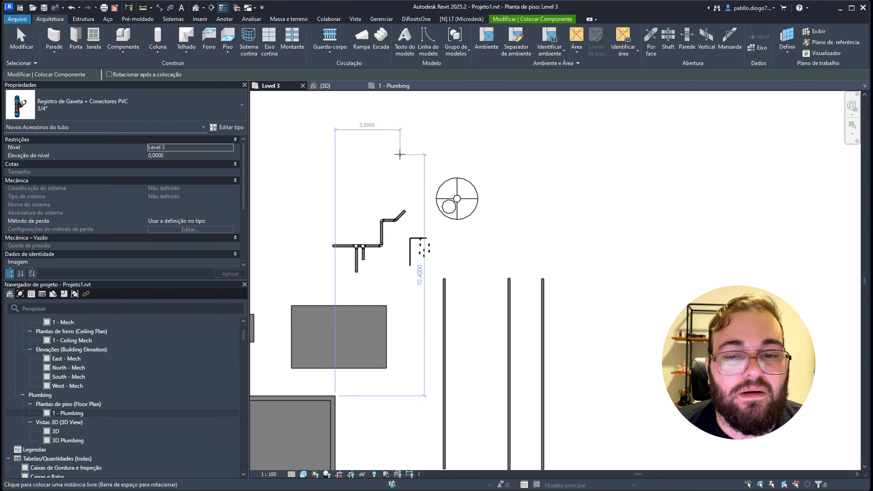
pyautogui.click(123, 106)
pyautogui.scroll(-10, 136, 216)
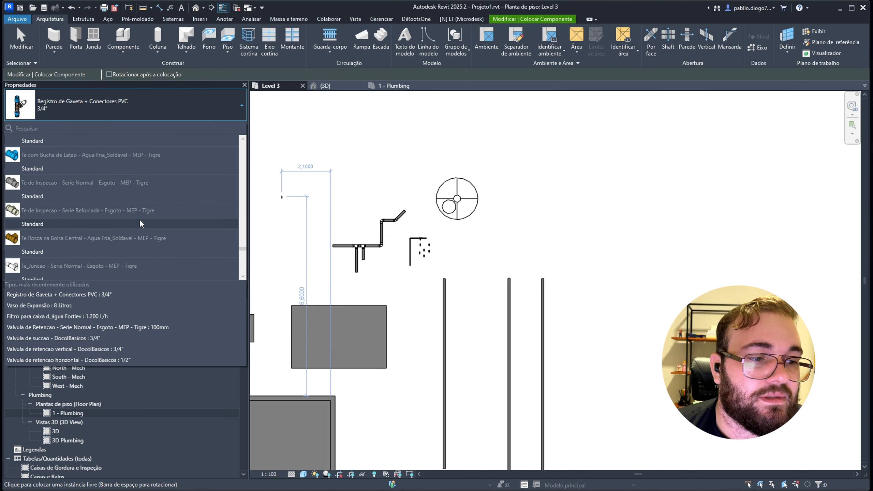
pyautogui.scroll(-10, 148, 247)
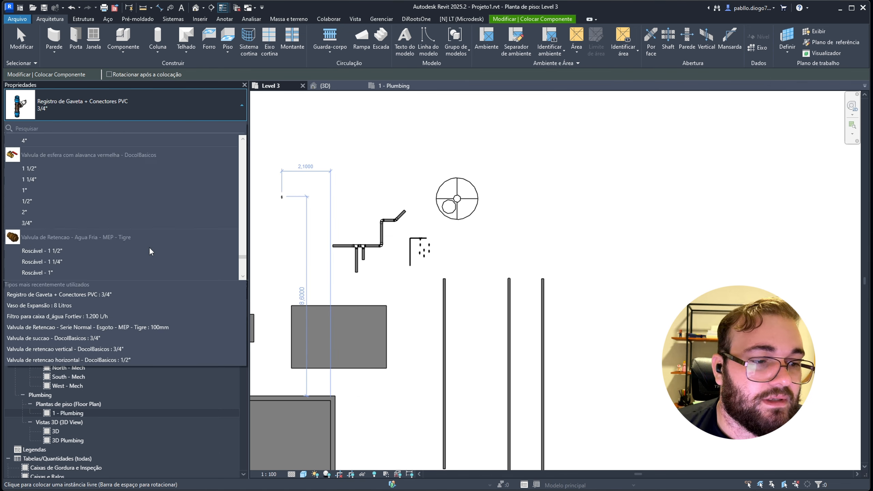
pyautogui.scroll(-10, 149, 246)
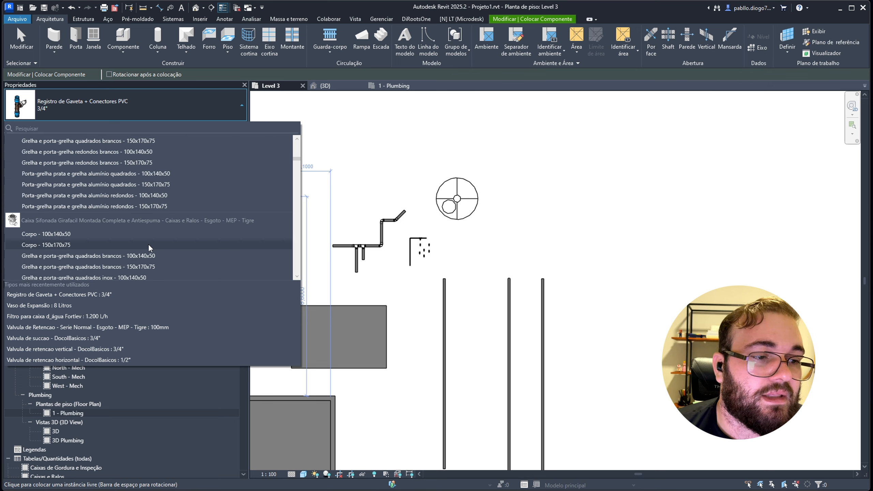
pyautogui.scroll(-10, 153, 217)
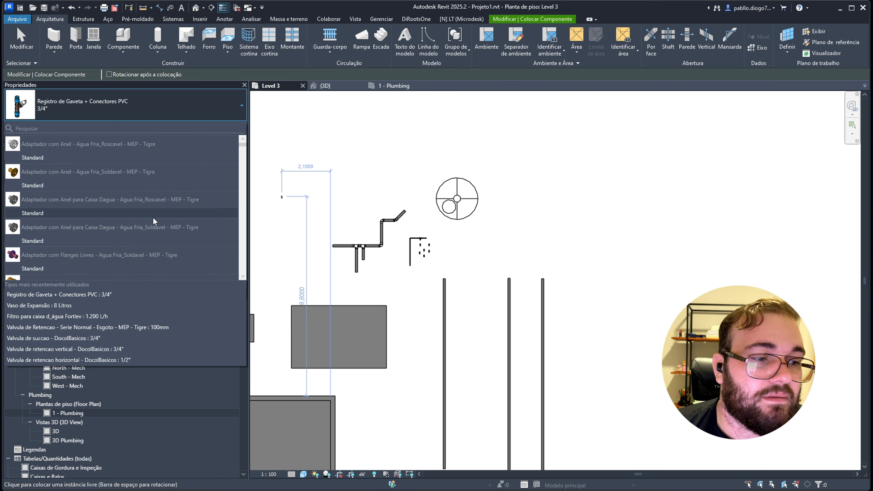
pyautogui.scroll(4, 152, 216)
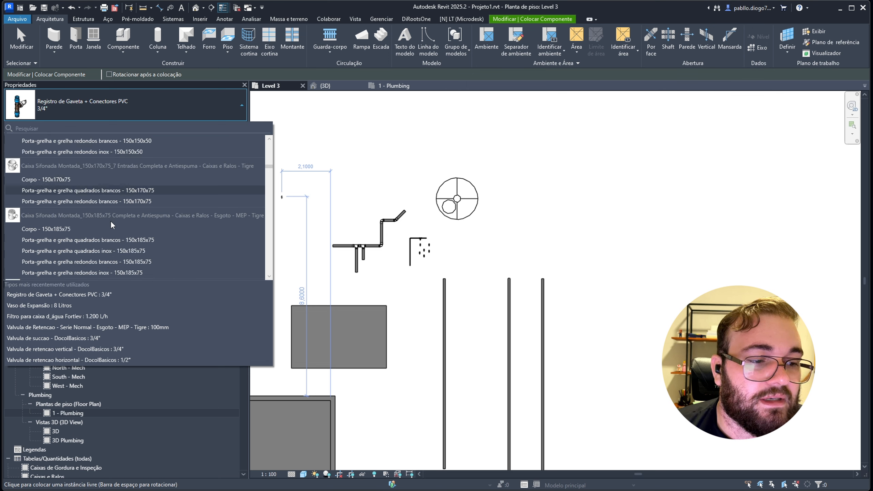
pyautogui.scroll(3, 86, 144)
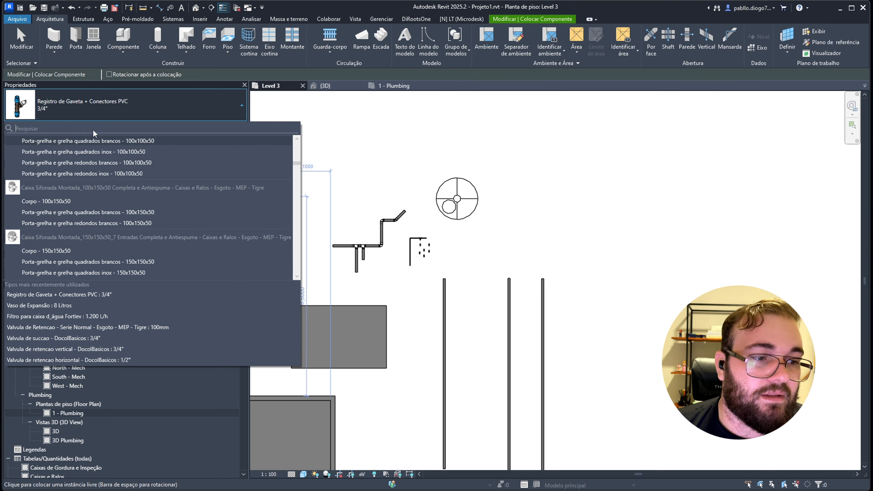
pyautogui.write('CAIXA')
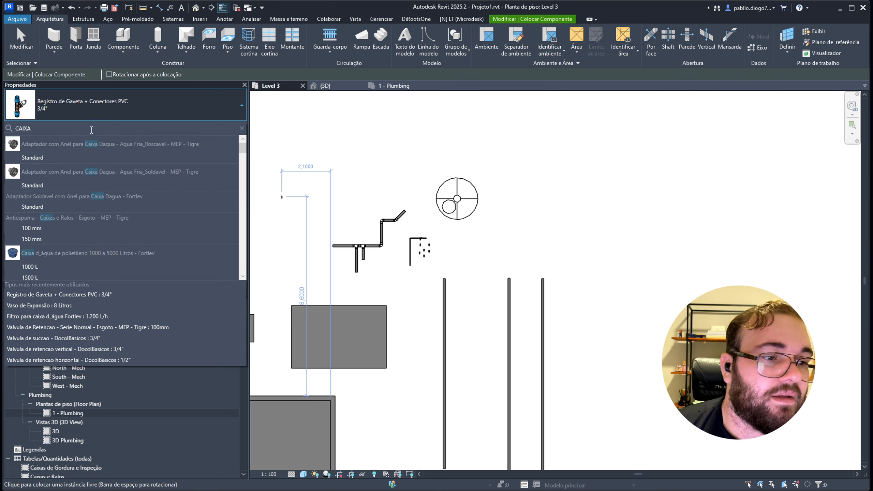
pyautogui.scroll(-10, 78, 143)
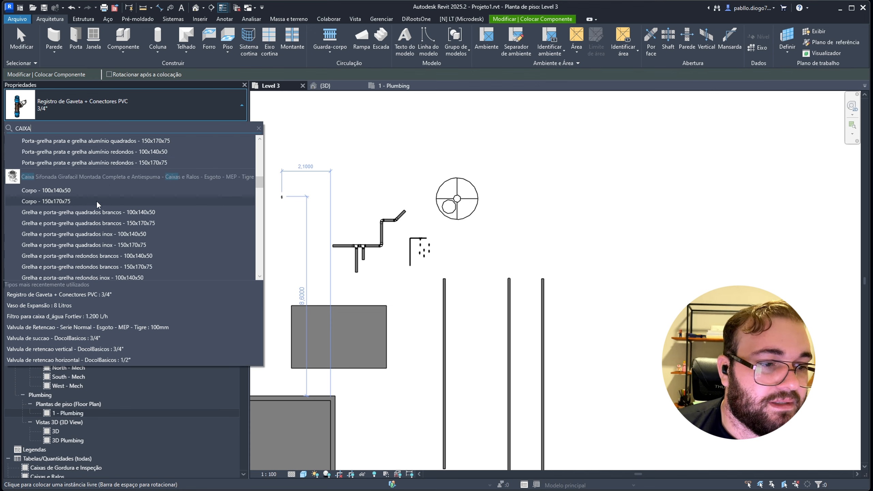
pyautogui.click(82, 201)
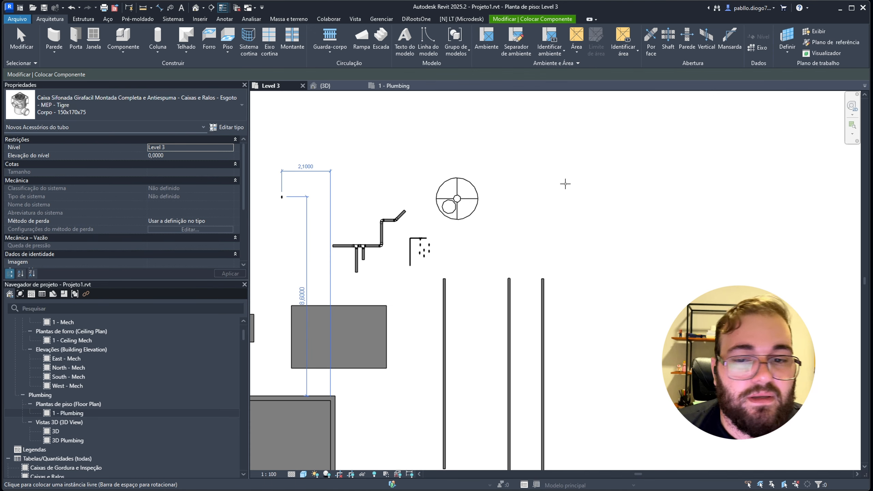
# Place the siphon box below the tank in the Level 3 plan and set the view range's Inferior offset to -0,2
pyautogui.scroll(3, 499, 206)
pyautogui.scroll(1, 499, 206)
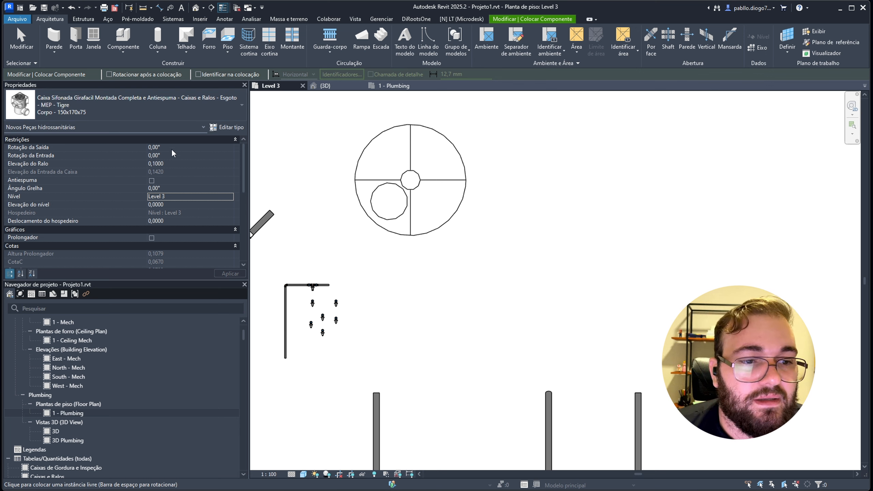
pyautogui.scroll(-2, 382, 219)
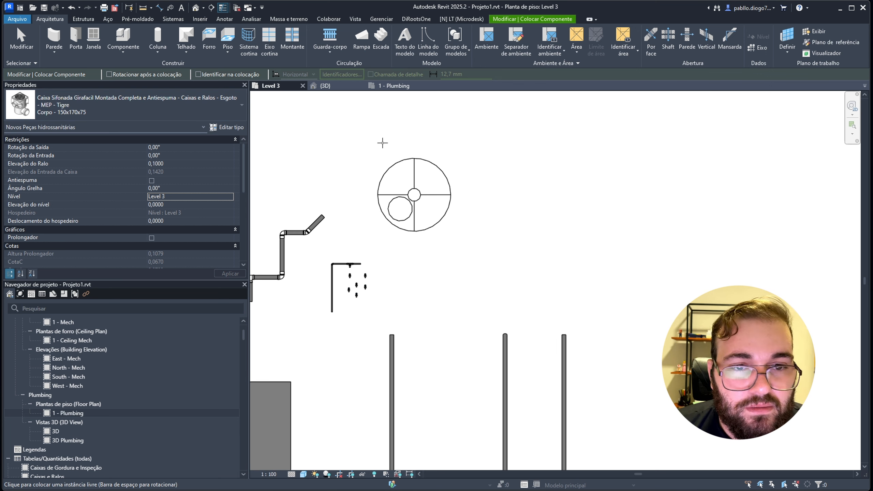
pyautogui.scroll(-2, 433, 266)
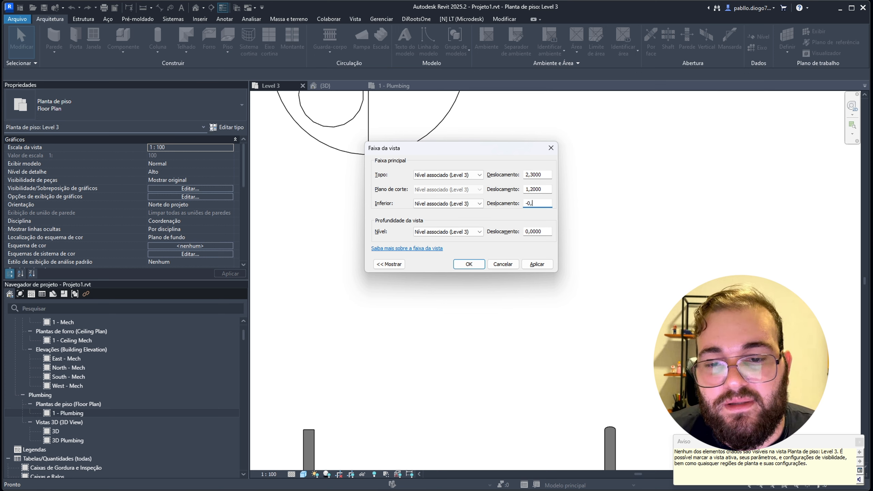
pyautogui.write('-0,2')
pyautogui.press('Return')
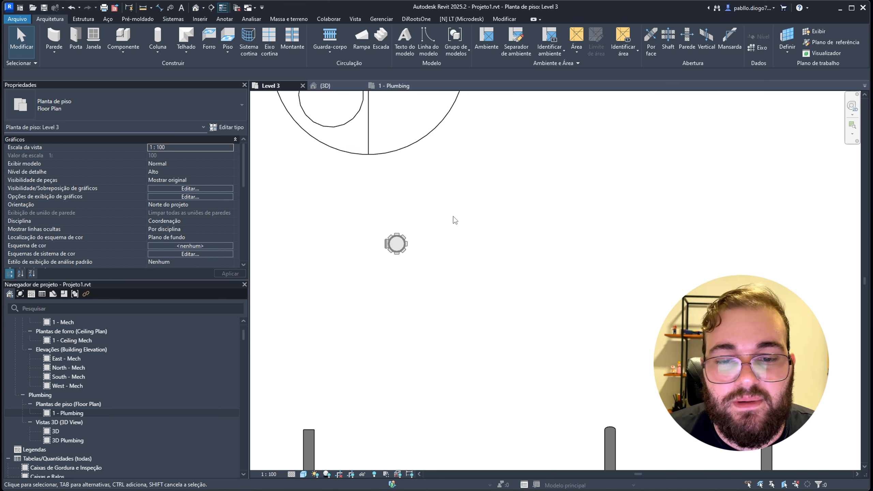
# Isolate the siphon box in a 3D section box and enlarge the section box sideways and downwards
pyautogui.scroll(2, 389, 248)
pyautogui.click(389, 246)
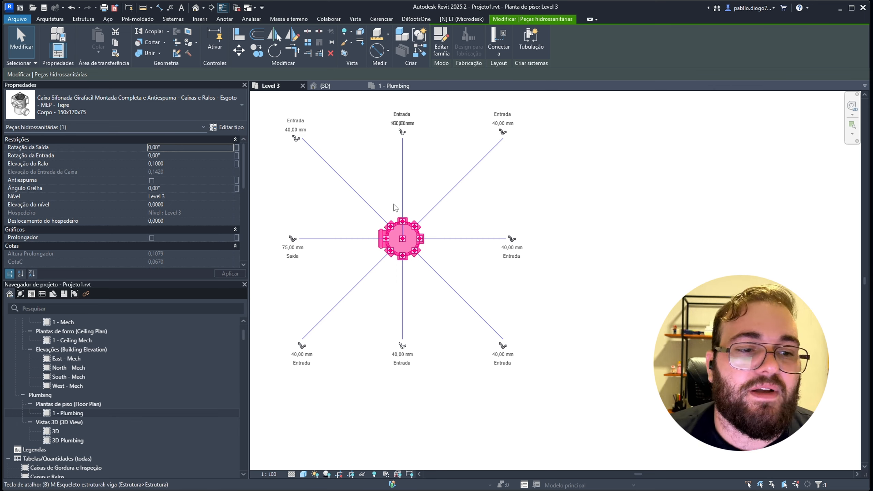
pyautogui.scroll(-2, 429, 192)
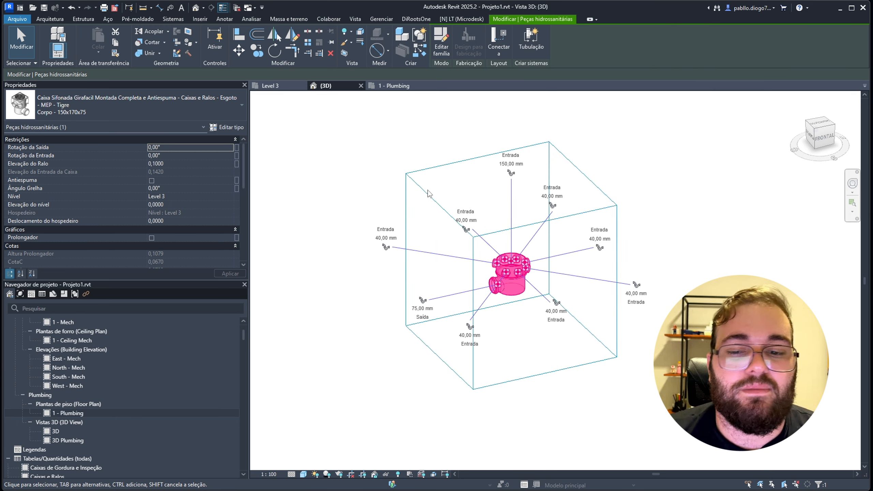
pyautogui.click(430, 192)
pyautogui.scroll(-5, 456, 193)
pyautogui.click(482, 198)
pyautogui.moveTo(470, 190); pyautogui.dragTo(373, 201)
pyautogui.moveTo(430, 240); pyautogui.dragTo(430, 380)
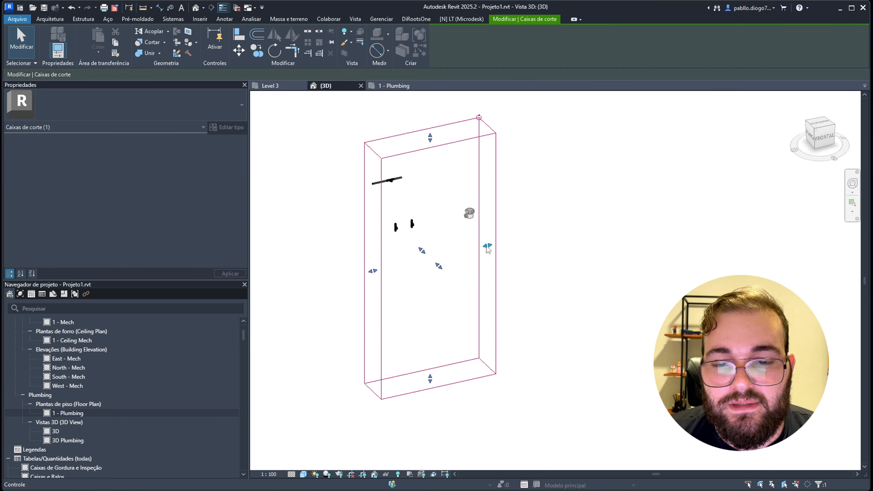
pyautogui.moveTo(488, 245); pyautogui.dragTo(534, 245)
pyautogui.press('Escape')
# Turn off the Caixa de corte of the 3D view
pyautogui.scroll(-3, 148, 212)
pyautogui.scroll(-4, 148, 212)
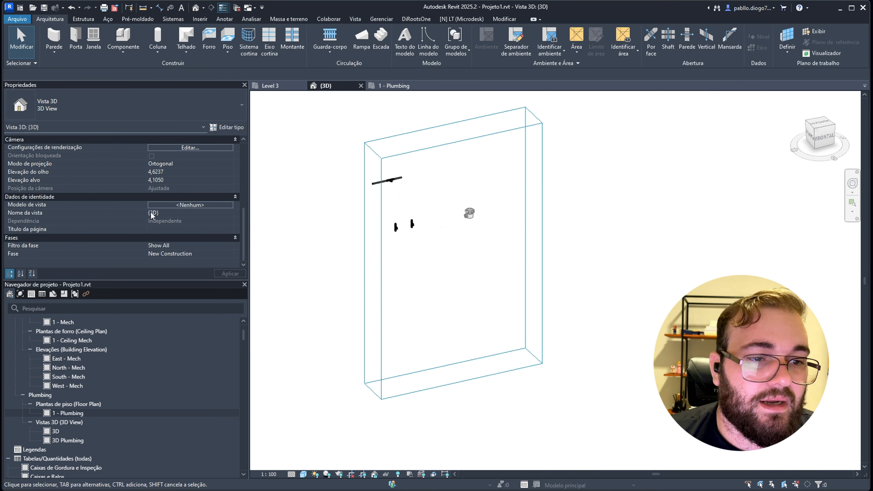
pyautogui.scroll(1, 150, 211)
pyautogui.click(152, 156)
pyautogui.scroll(-3, 405, 223)
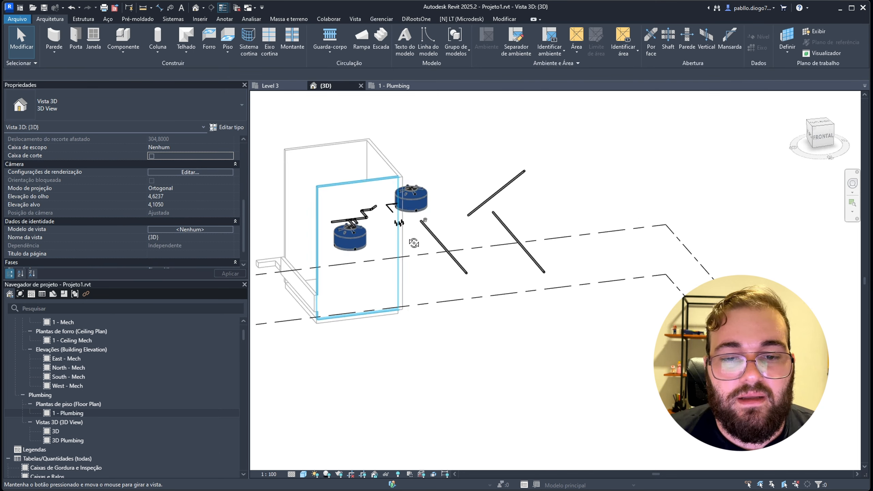
# Select the siphon box, orient the 3D view to Frontal, set Deslocamento do hospedeiro to 1, and clear the selection
pyautogui.keyDown('shift'); pyautogui.moveTo(413, 244); pyautogui.dragTo(392, 220, button='middle'); pyautogui.keyUp('shift')
pyautogui.scroll(4, 416, 205)
pyautogui.click(411, 218)
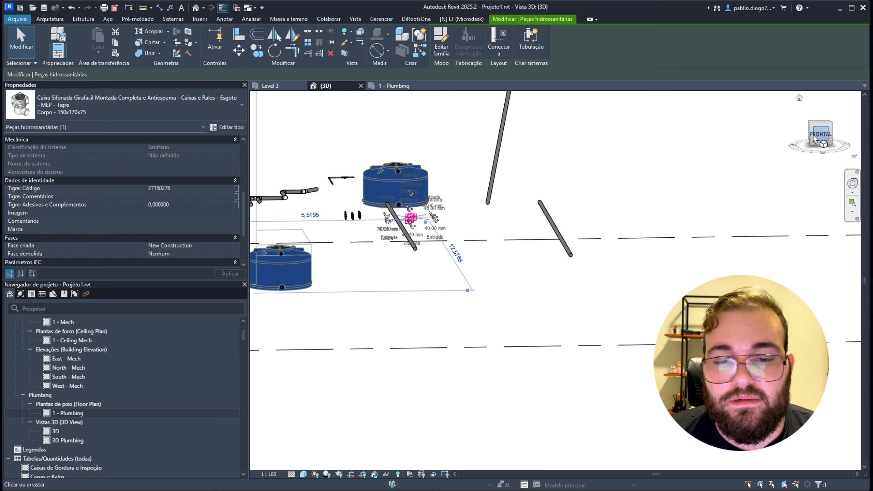
pyautogui.click(820, 136)
pyautogui.scroll(-4, 490, 213)
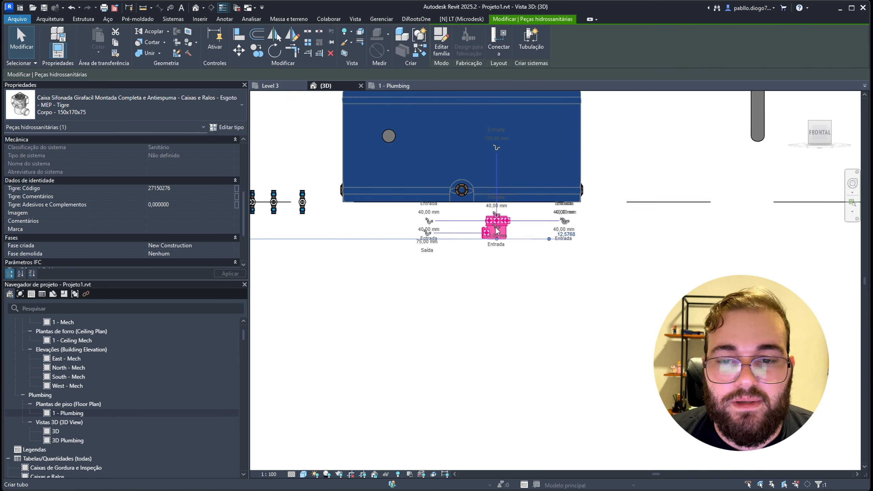
pyautogui.scroll(4, 184, 188)
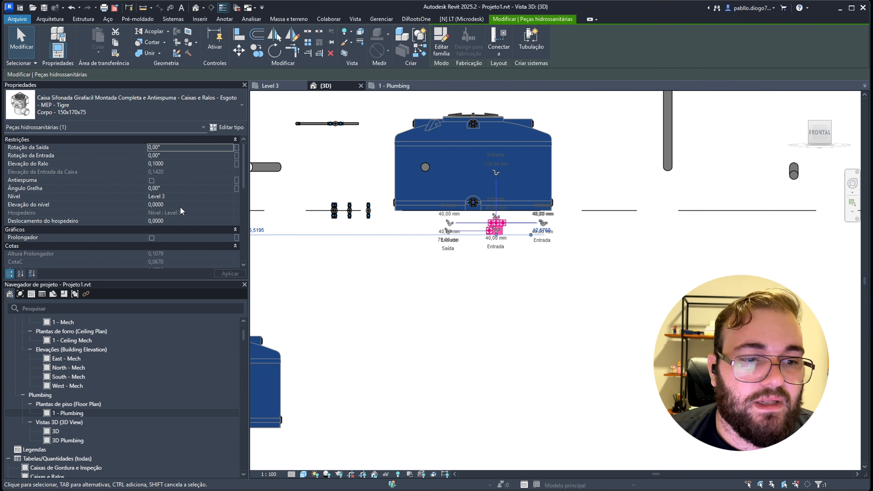
pyautogui.click(185, 220)
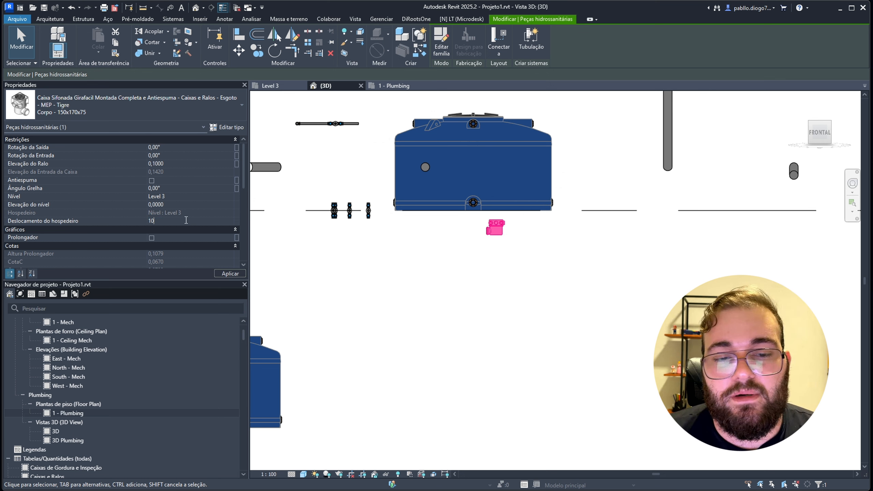
pyautogui.write('10')
pyautogui.press('BackSpace')
pyautogui.press('Return')
pyautogui.click(523, 311)
pyautogui.scroll(-7, 523, 311)
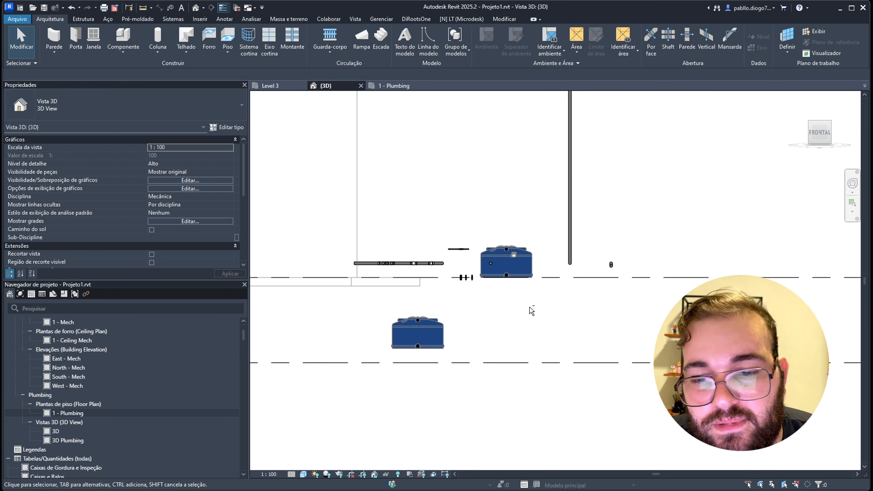
# Switch to the Revit beginner guide notes to review the lesson's content list, and return to the Revit project
pyautogui.scroll(1, 525, 263)
pyautogui.hotkey('alt', 'Tab')
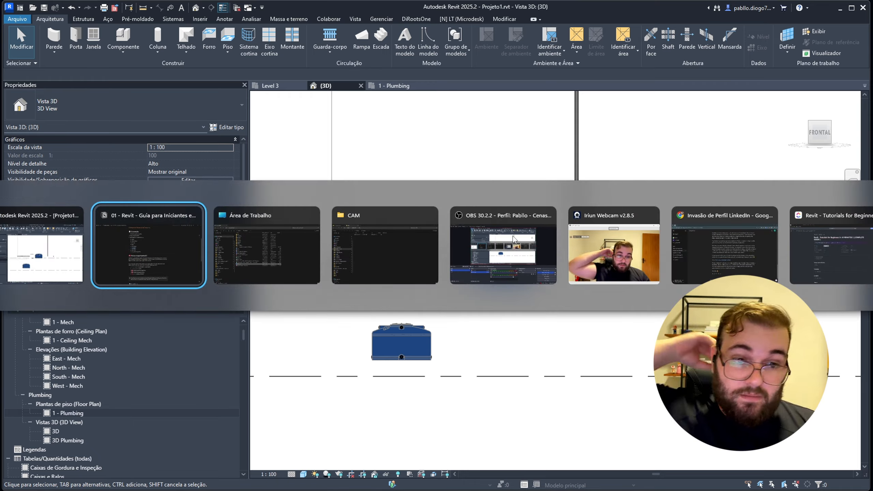
pyautogui.hotkey('alt', 'Tab')
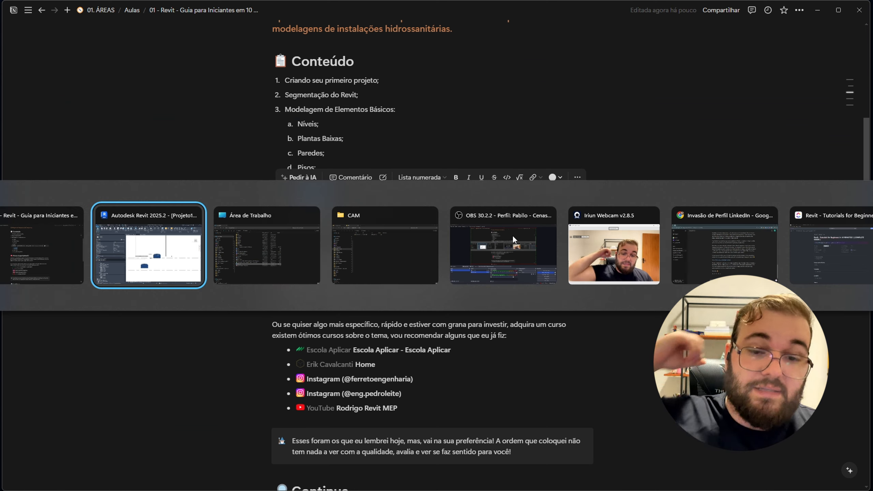
pyautogui.hotkey('alt', 'Tab')
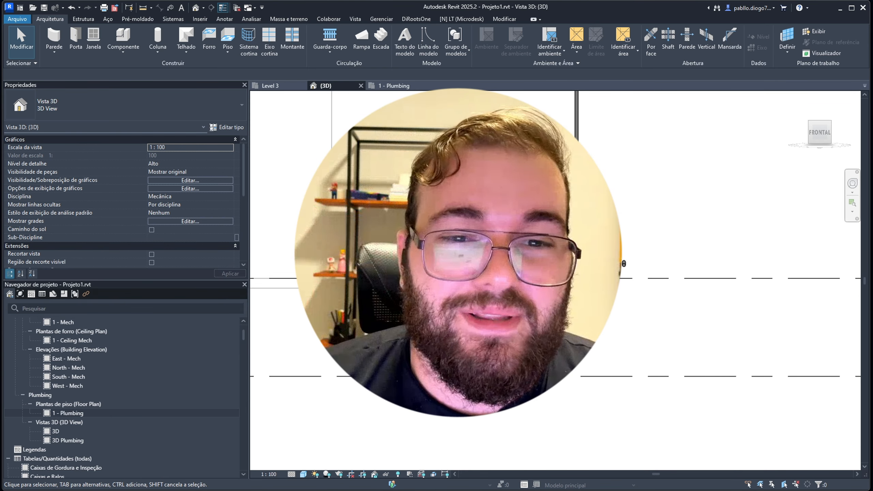
pyautogui.click(394, 86)
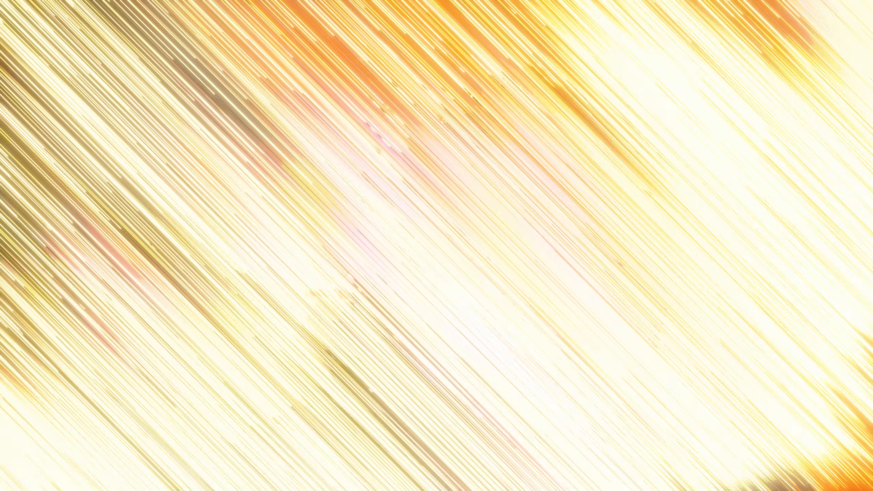